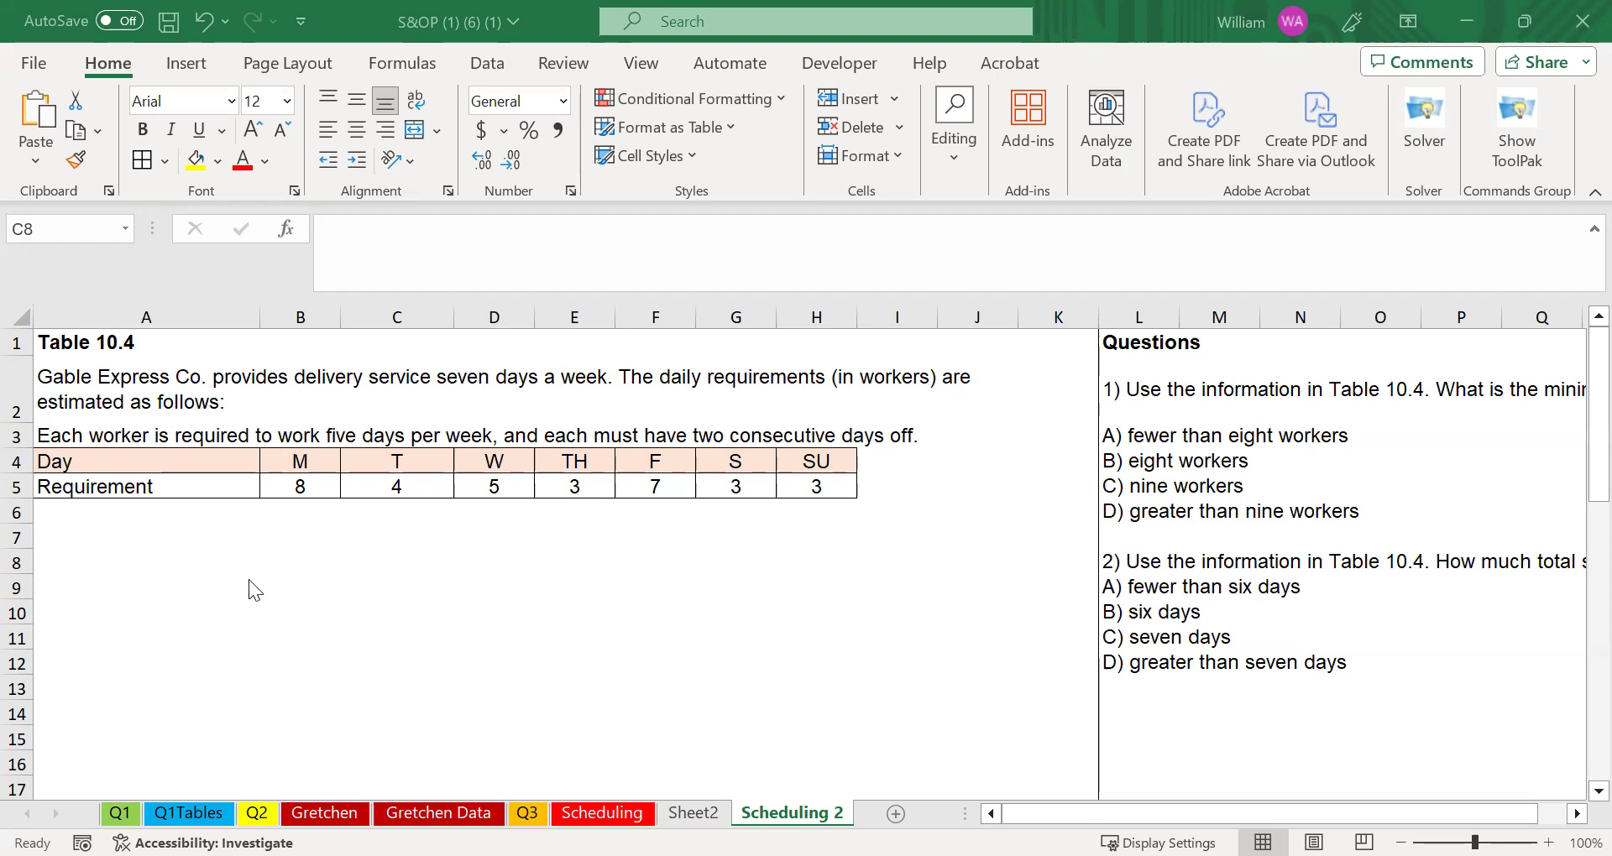
Step: Examine the Gable Express scheduling problem: the seven-day service, the two-consecutive-days-off rule and the daily worker requirements
drag(142, 454, 809, 494)
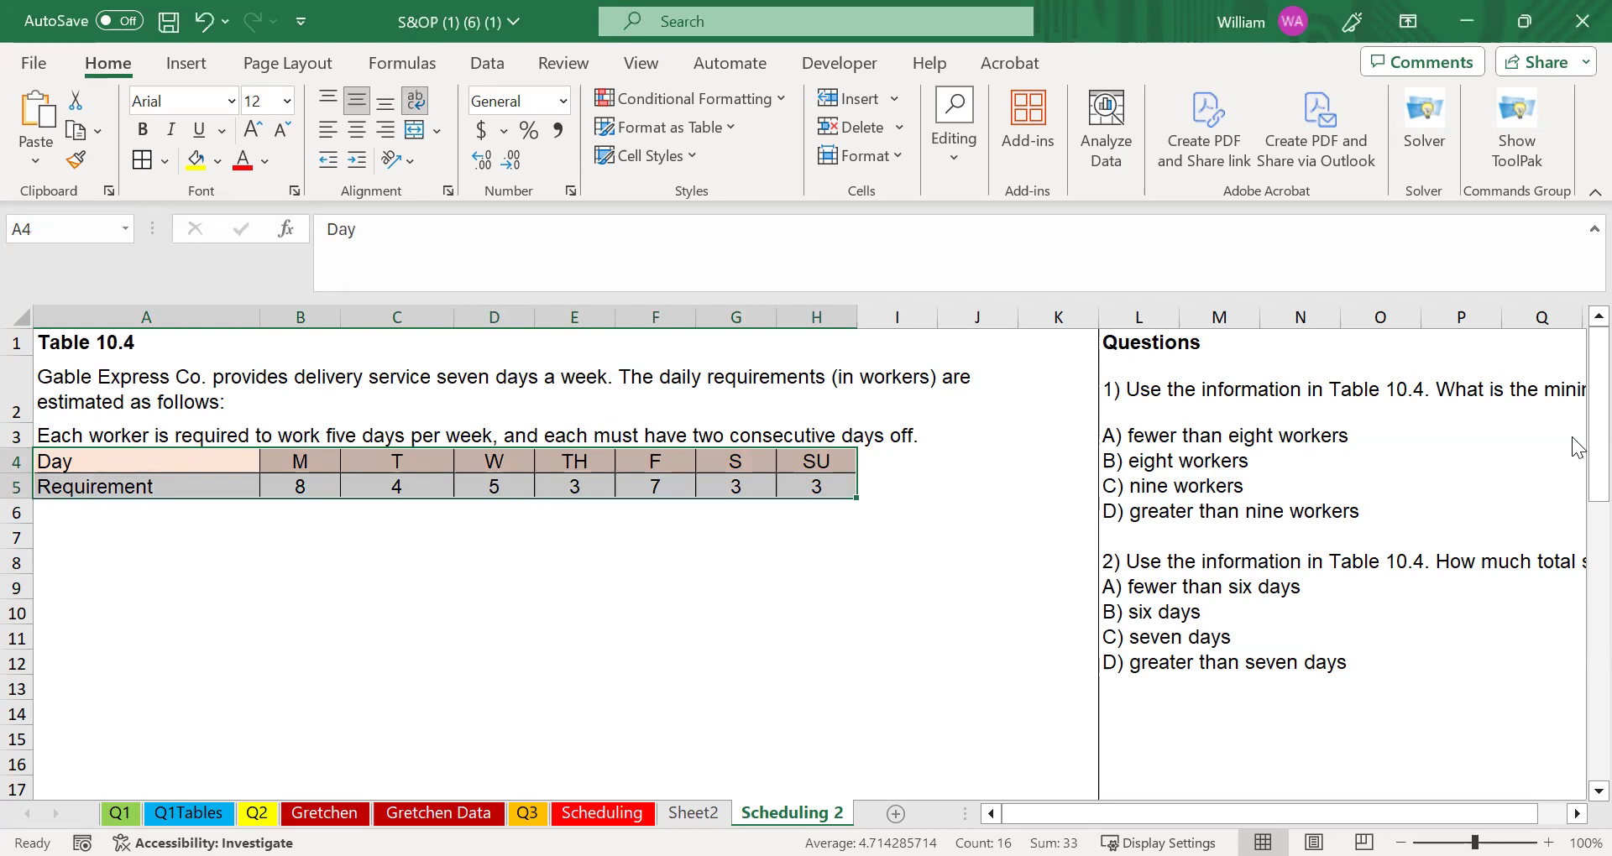
click(303, 375)
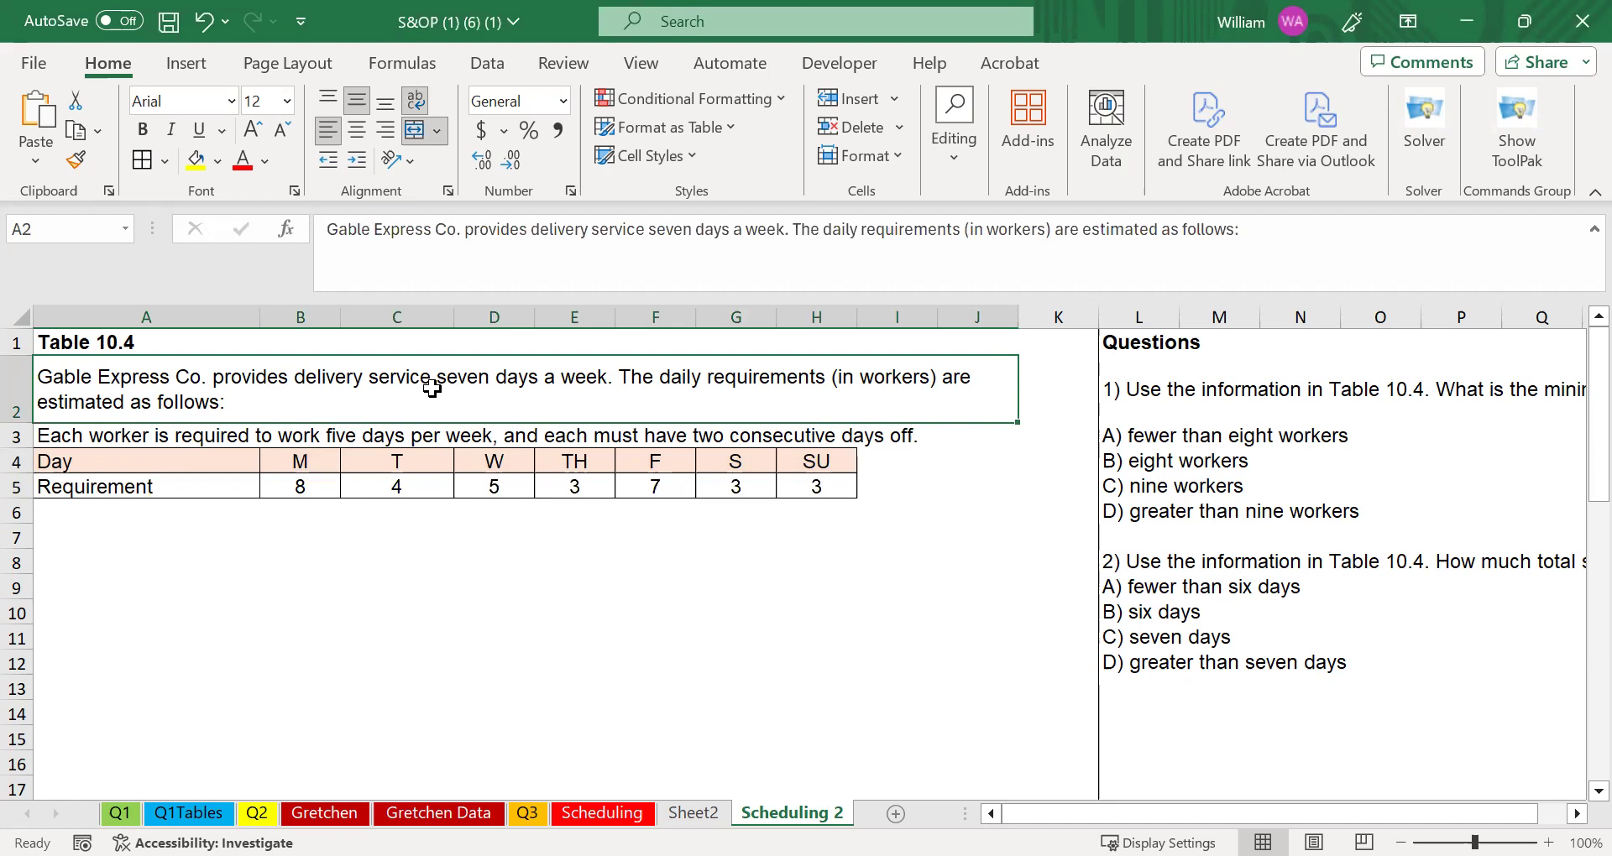
click(273, 442)
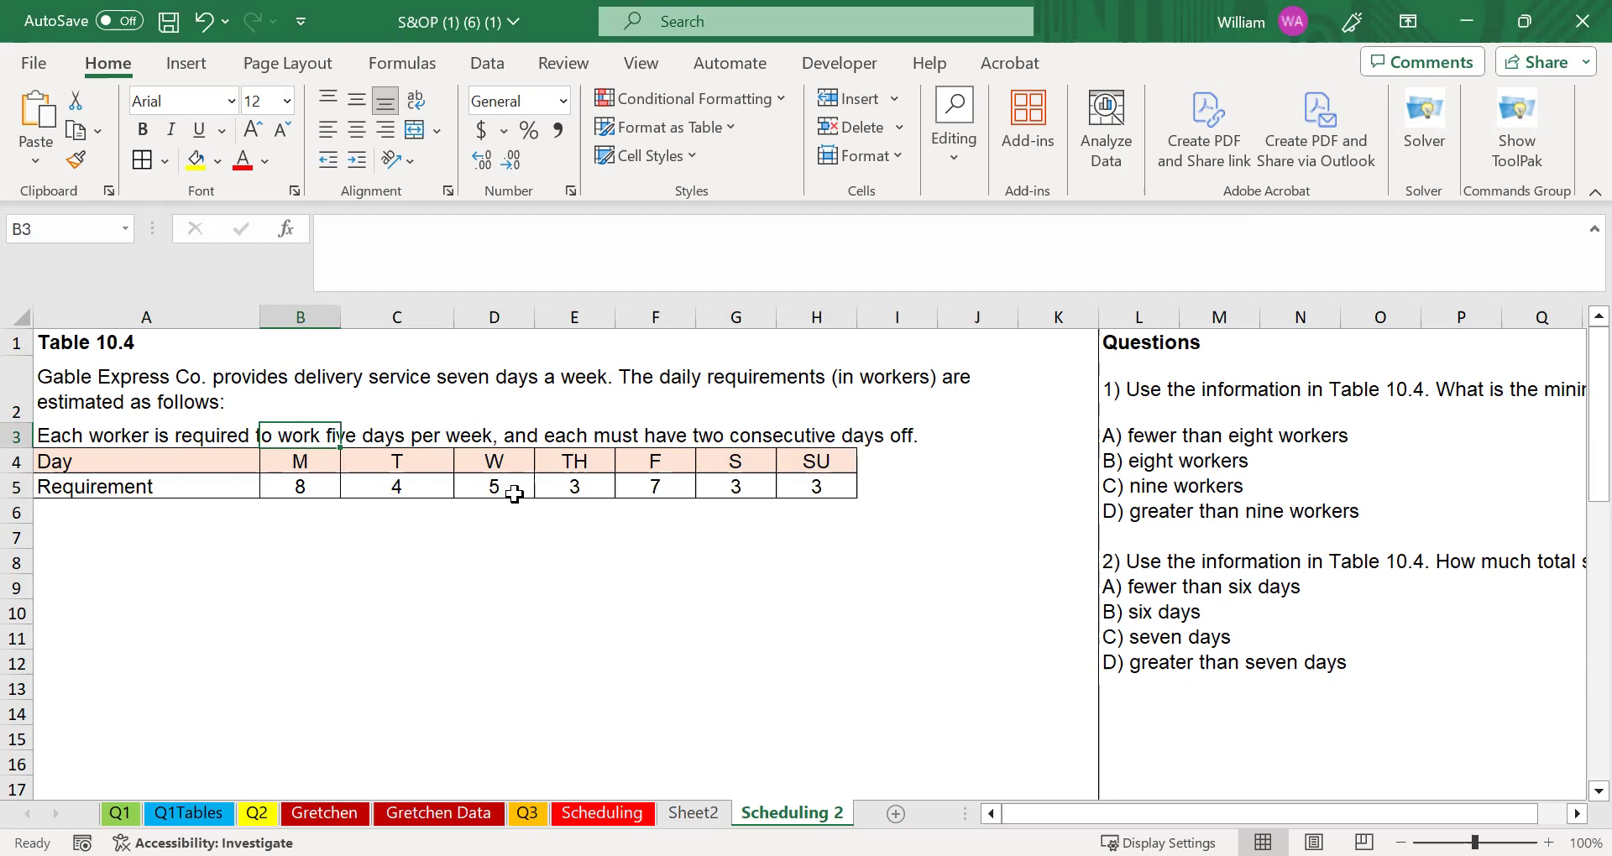
click(407, 484)
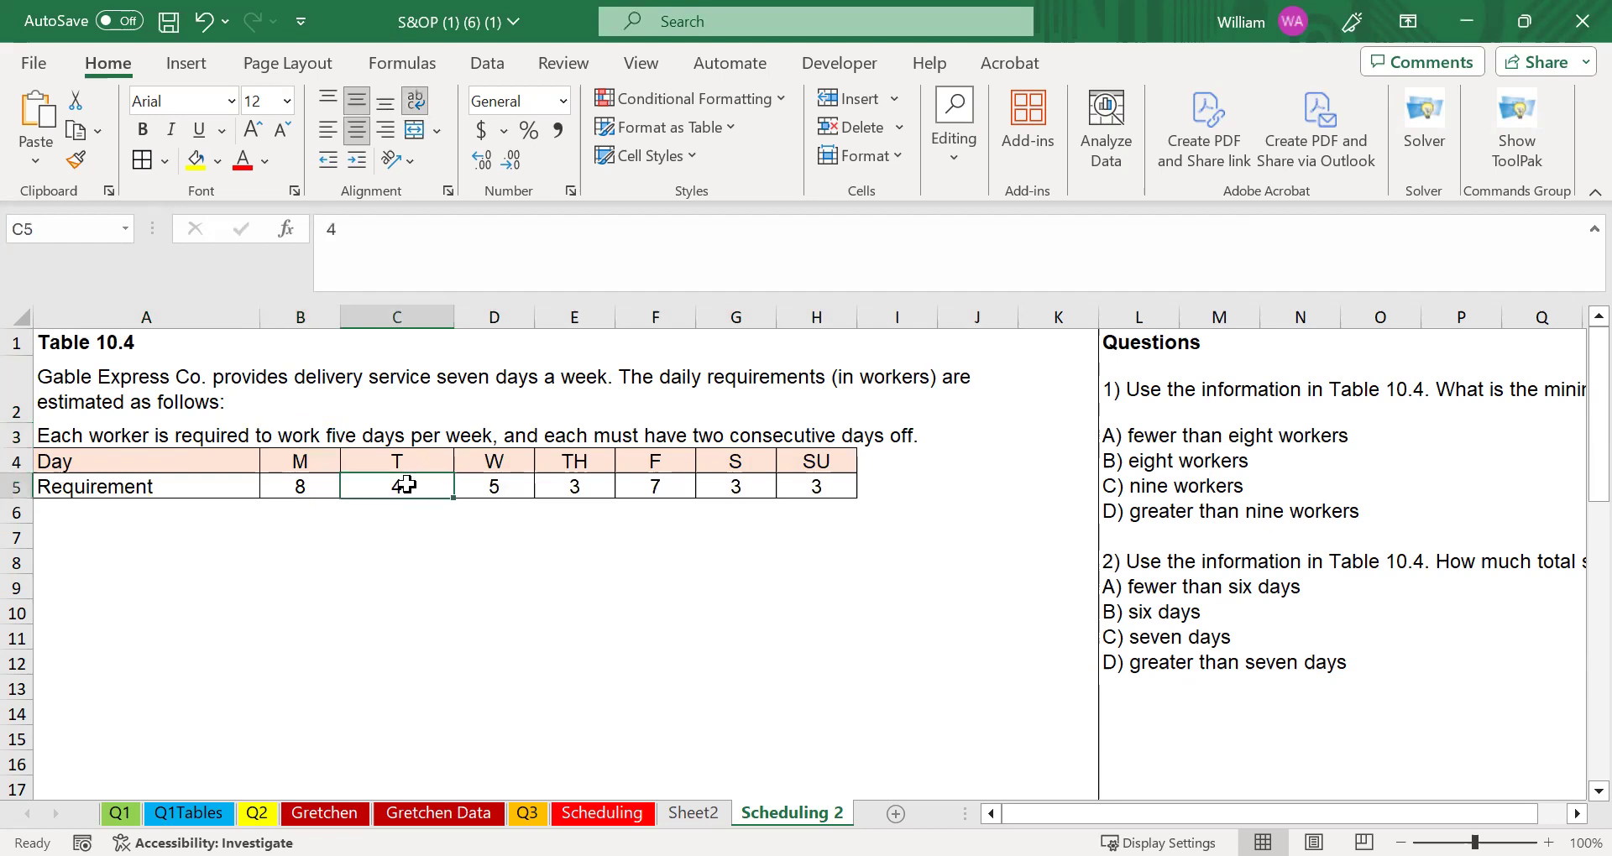
click(484, 494)
click(323, 486)
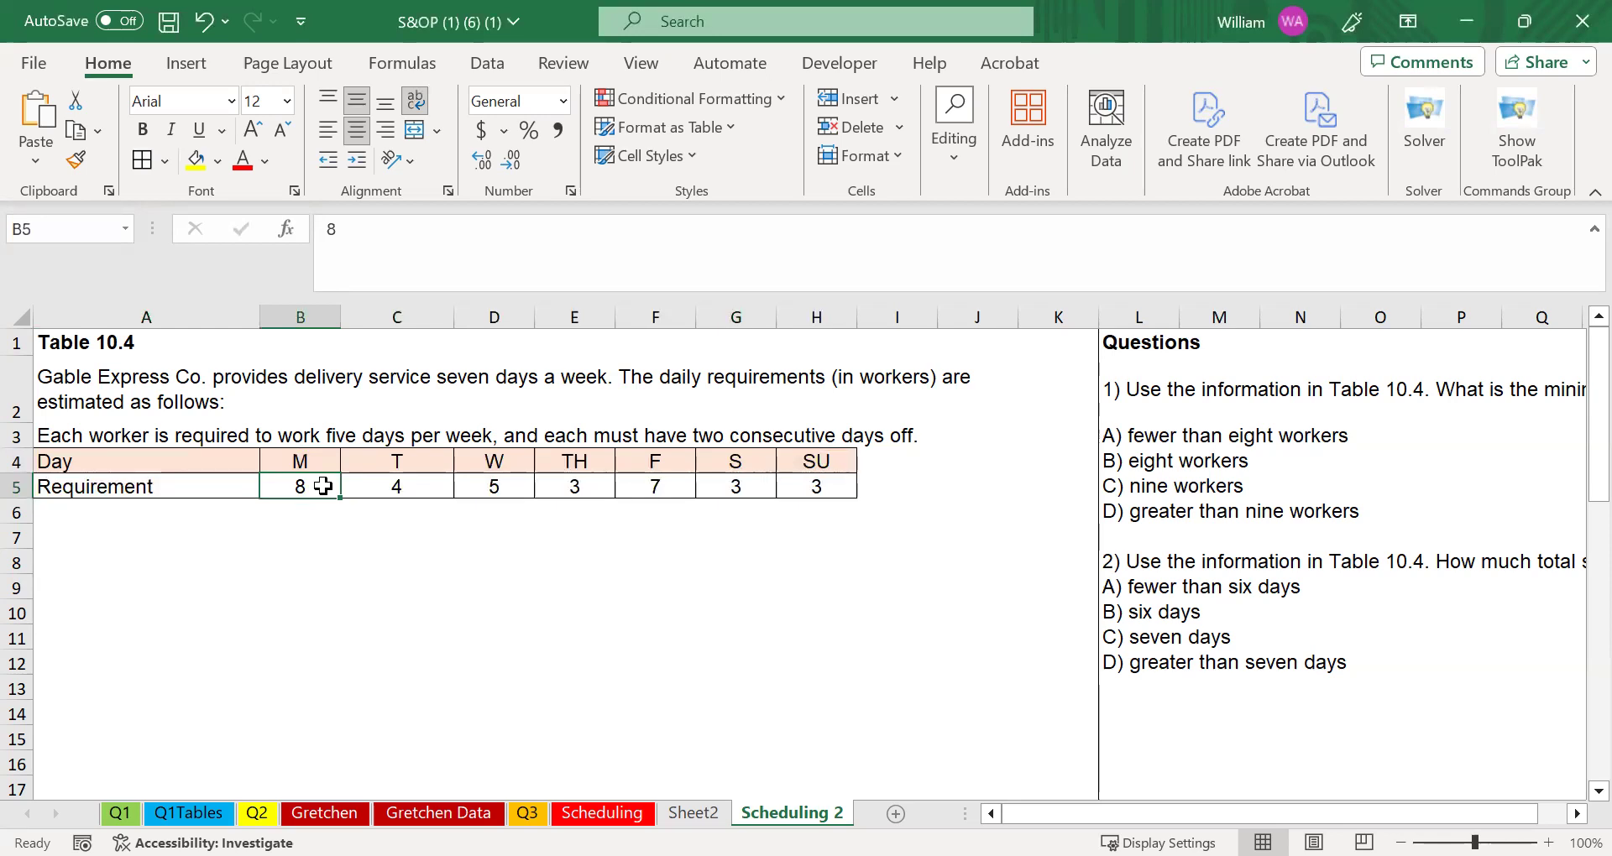
drag(321, 486, 803, 484)
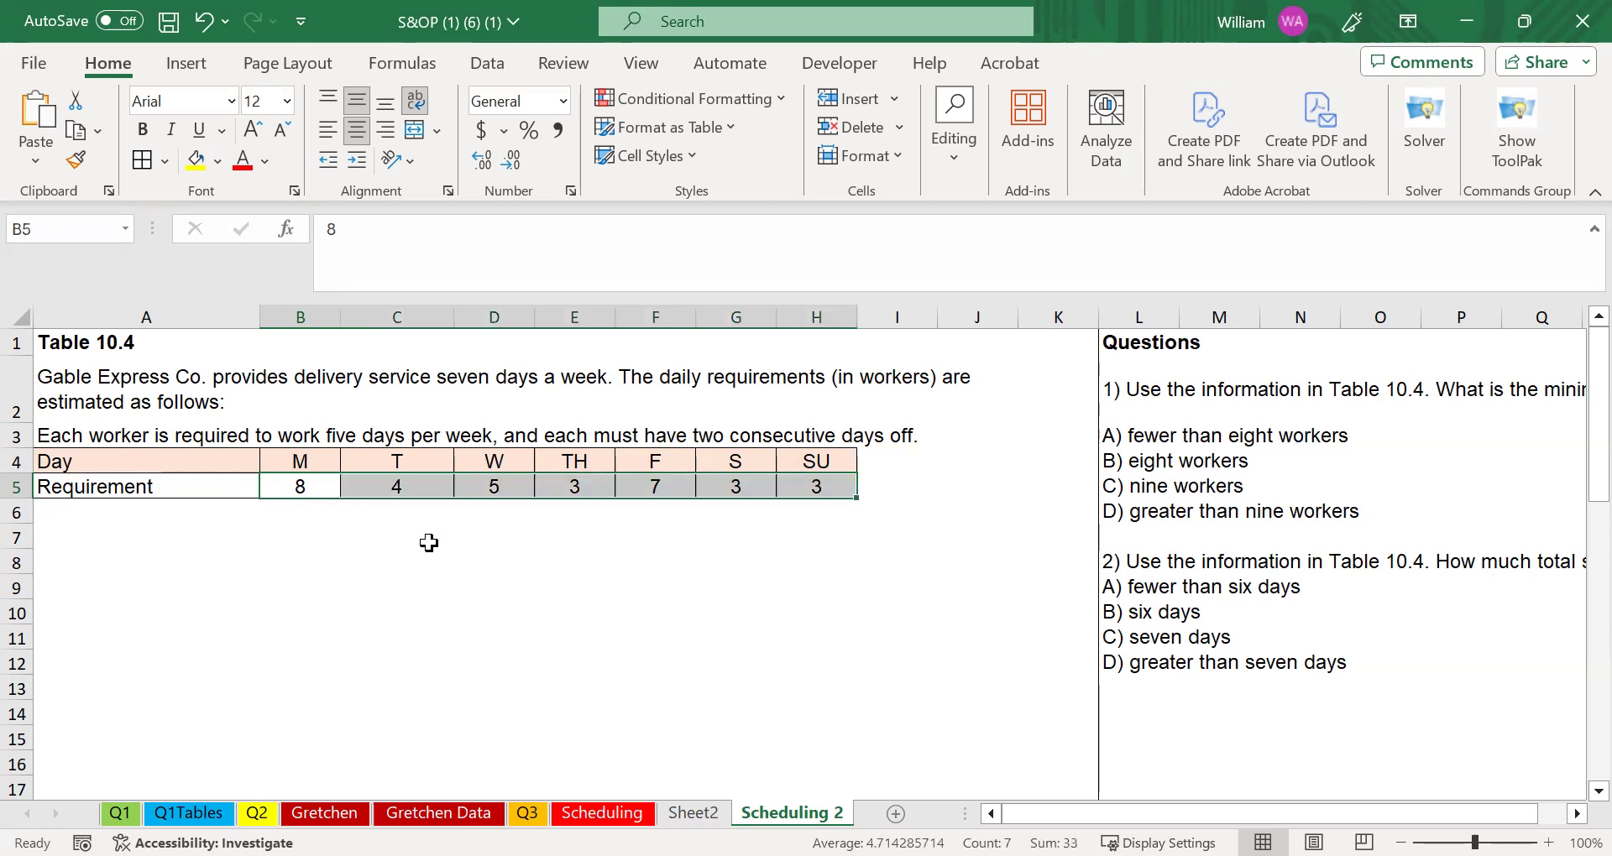
Step: Fill Monday's requirement cell with yellow
click(303, 493)
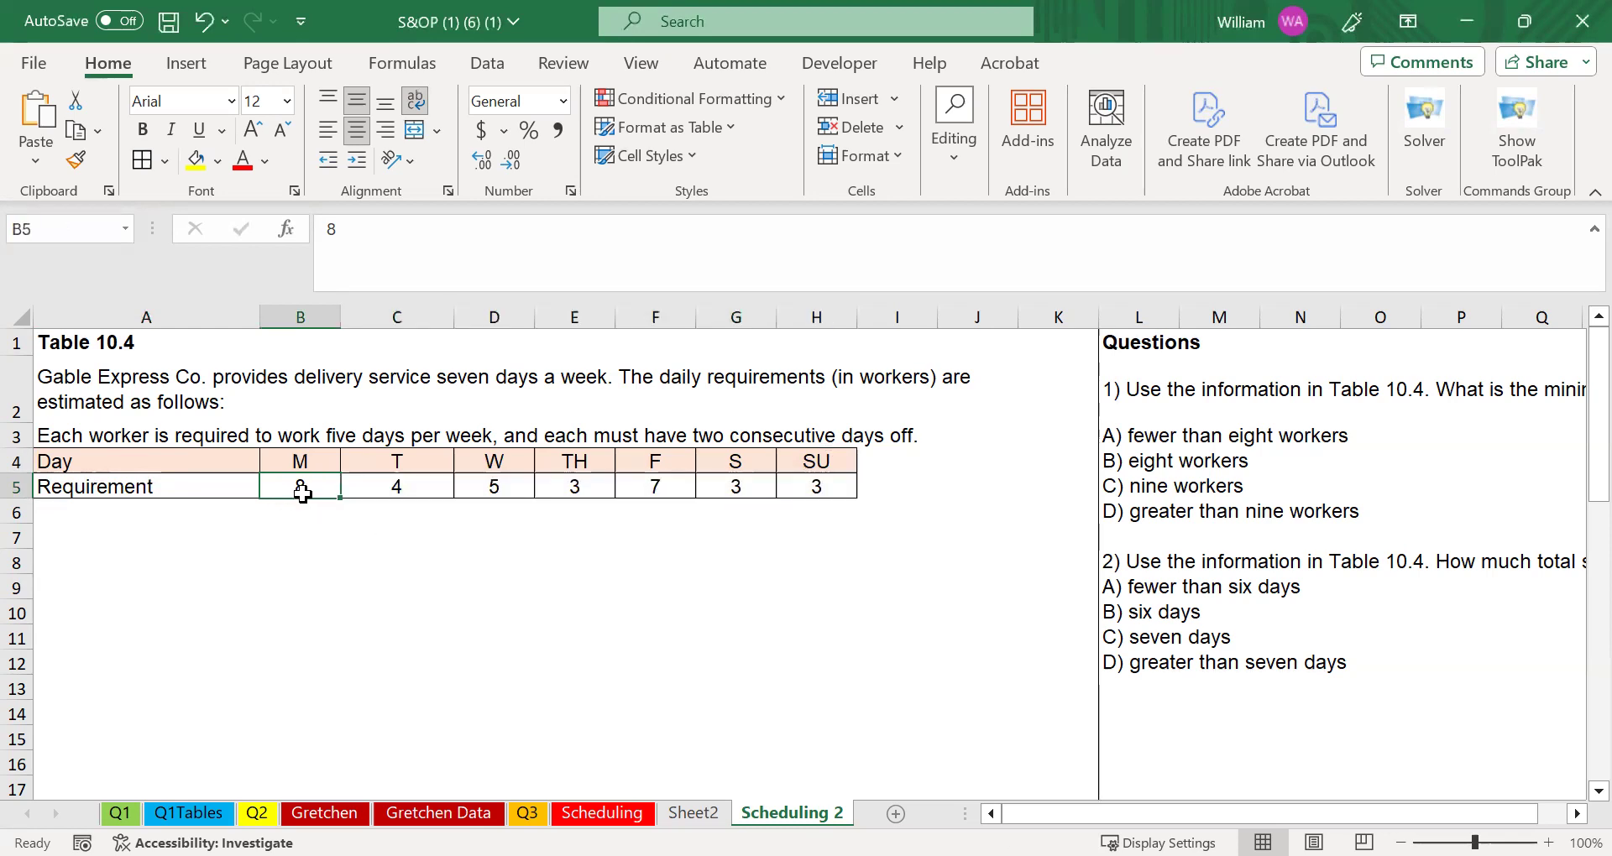
click(199, 164)
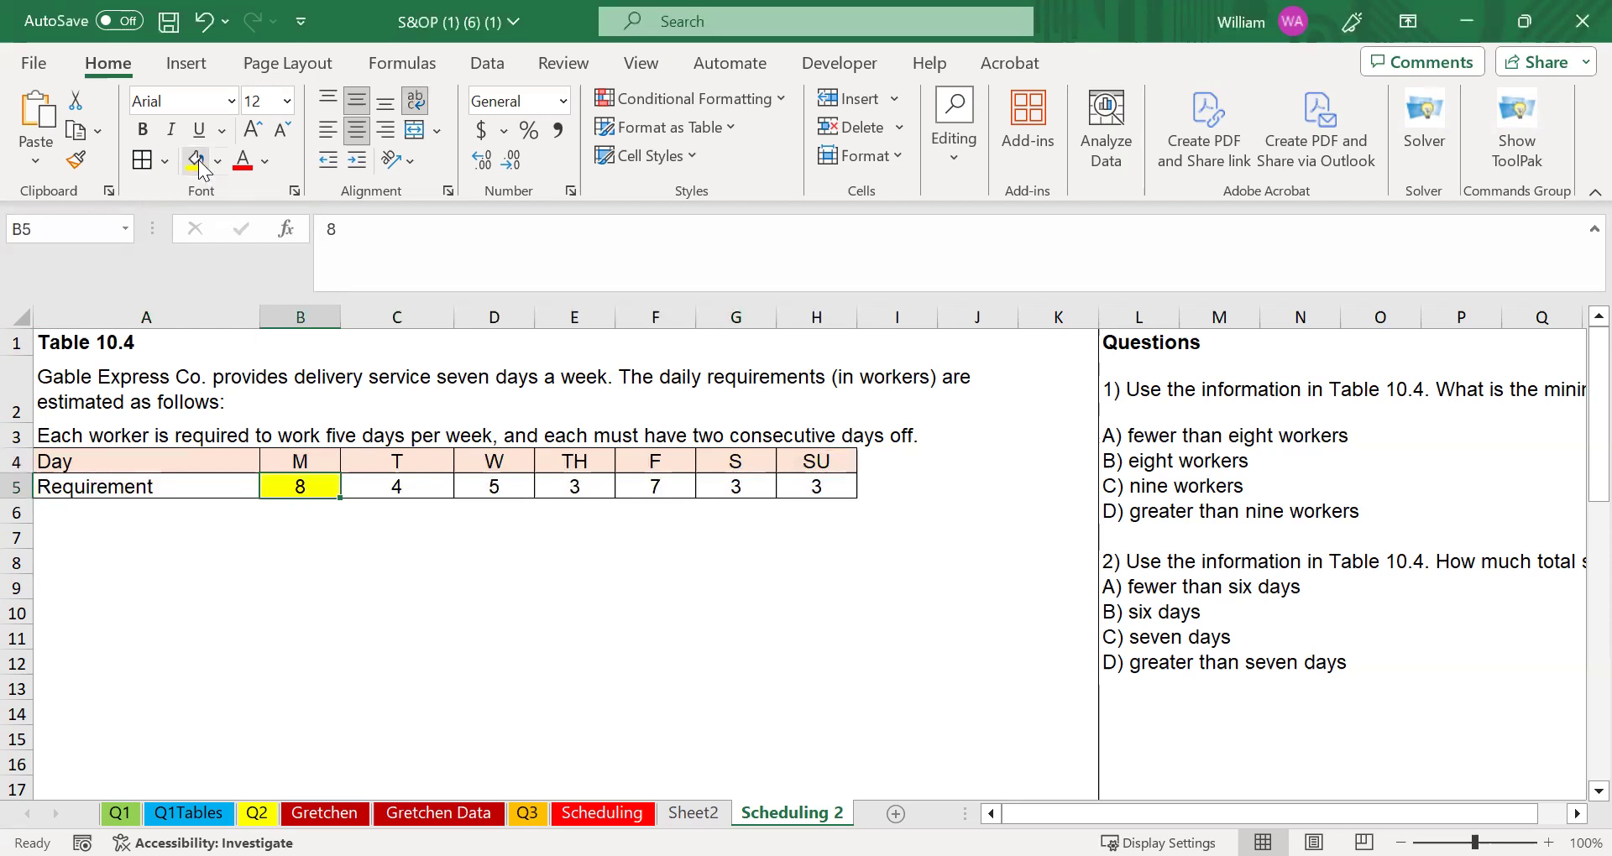
Step: Add an "Employees" column in I4 beside Sunday and number it 1 to 8 in I5:I12
click(872, 456)
text(Emp)
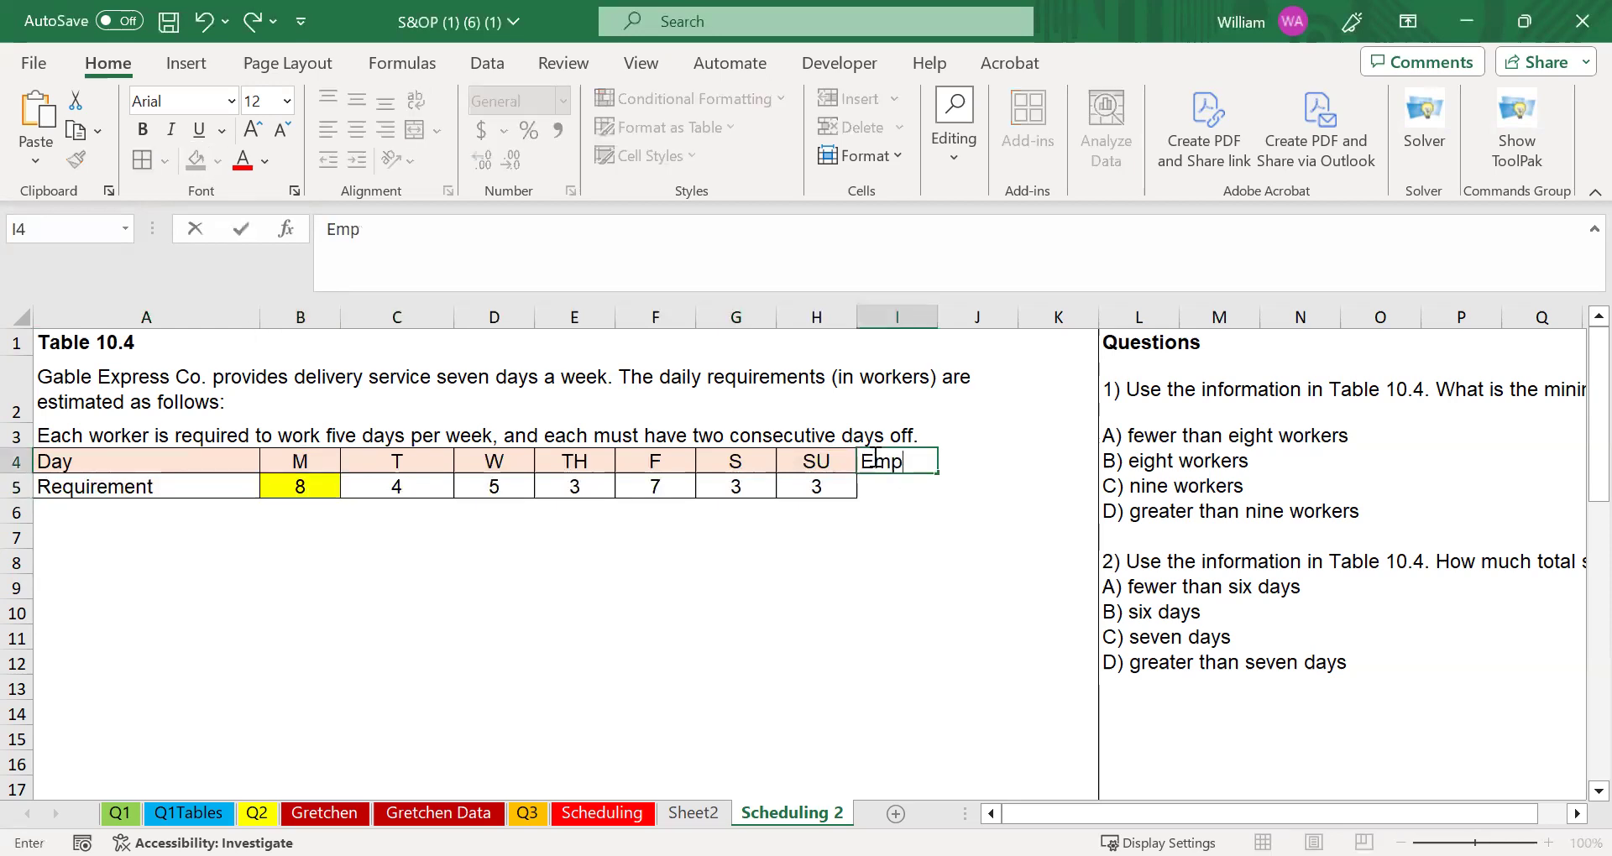
text(loyees)
key(Return)
text(1)
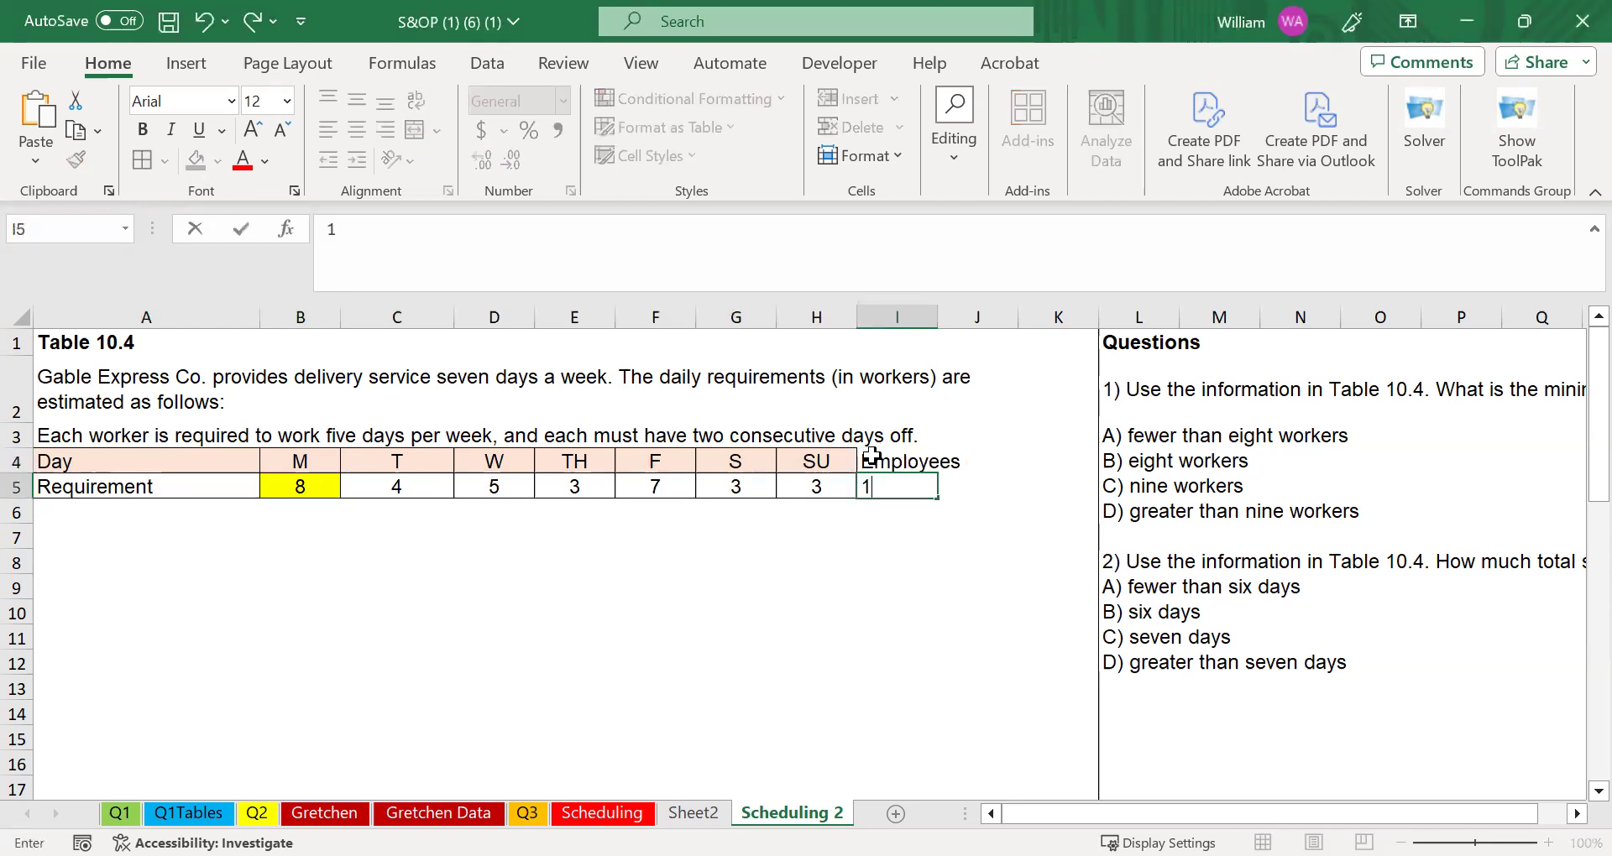
key(Return)
text(2)
key(Return)
Step: Apply all borders and a white fill to the scheduling grid B5:I12
drag(915, 492, 317, 483)
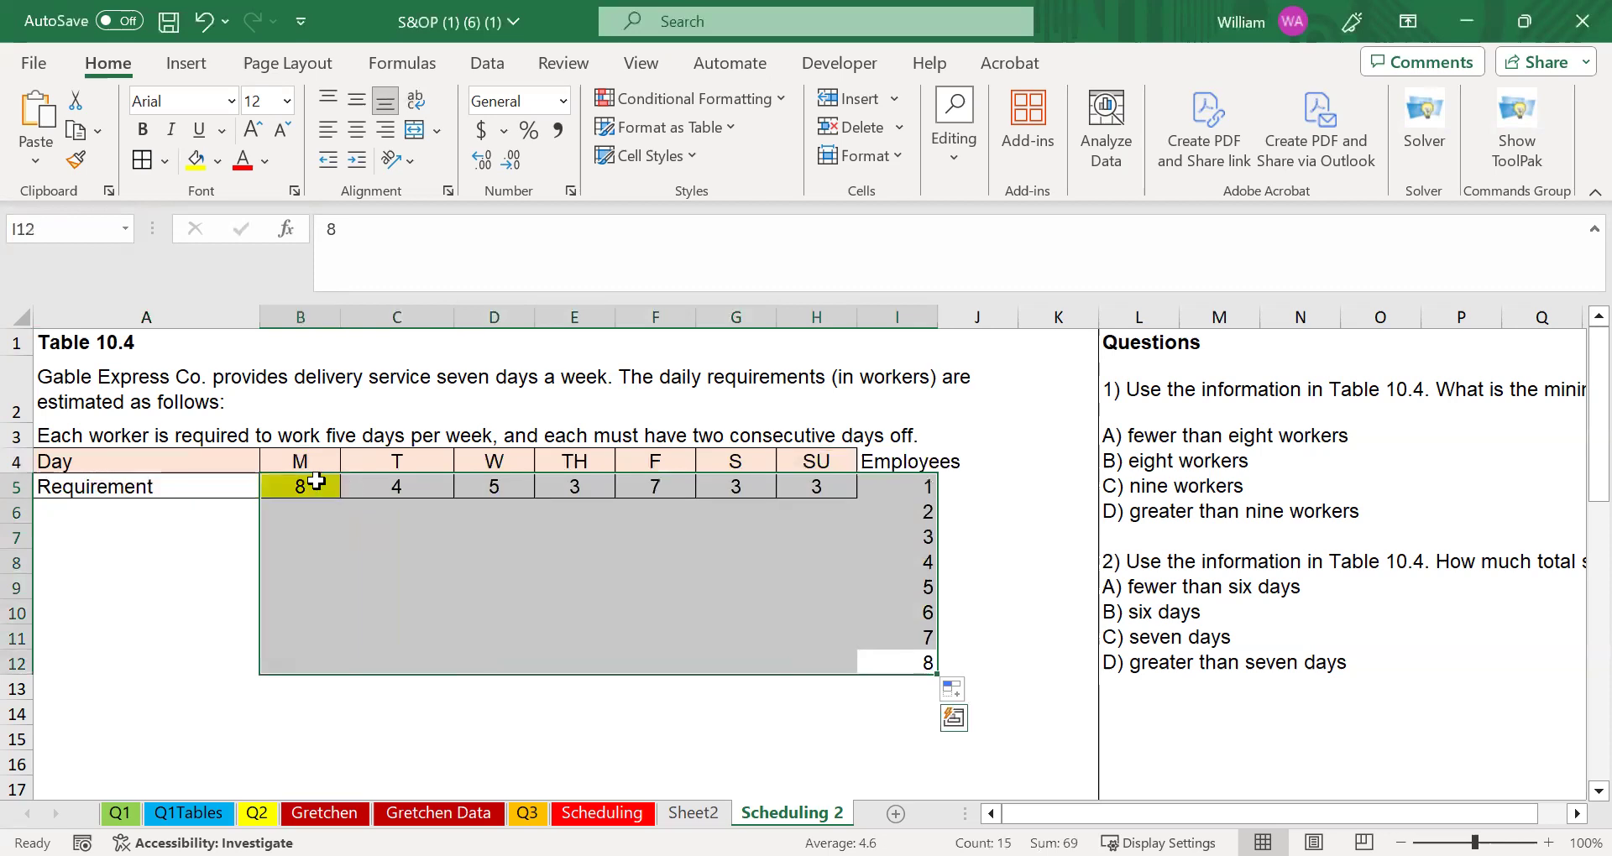
click(143, 159)
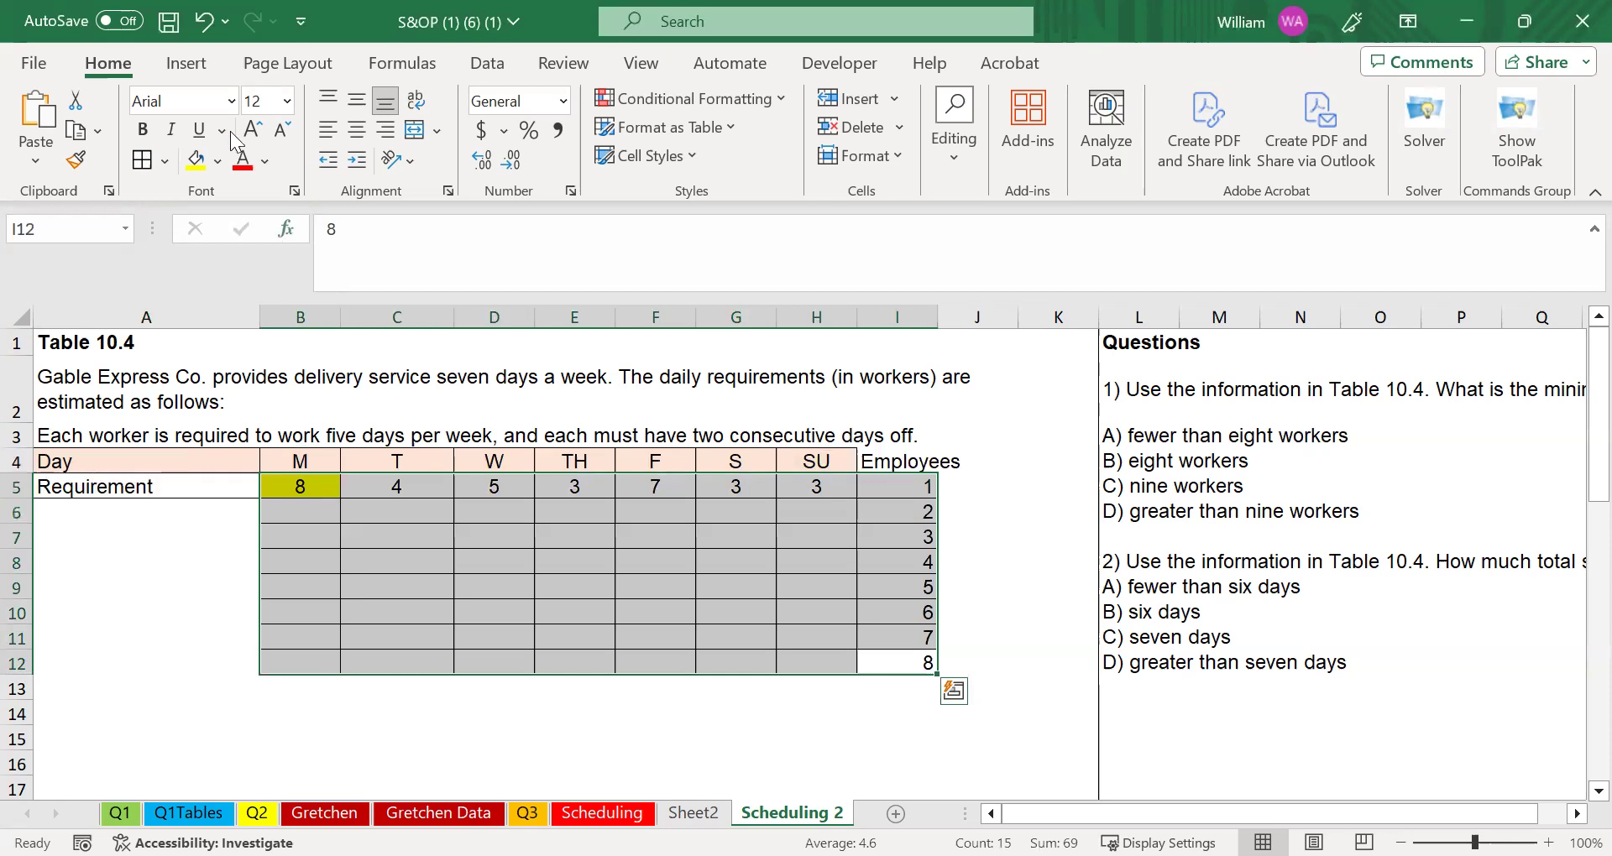
click(218, 161)
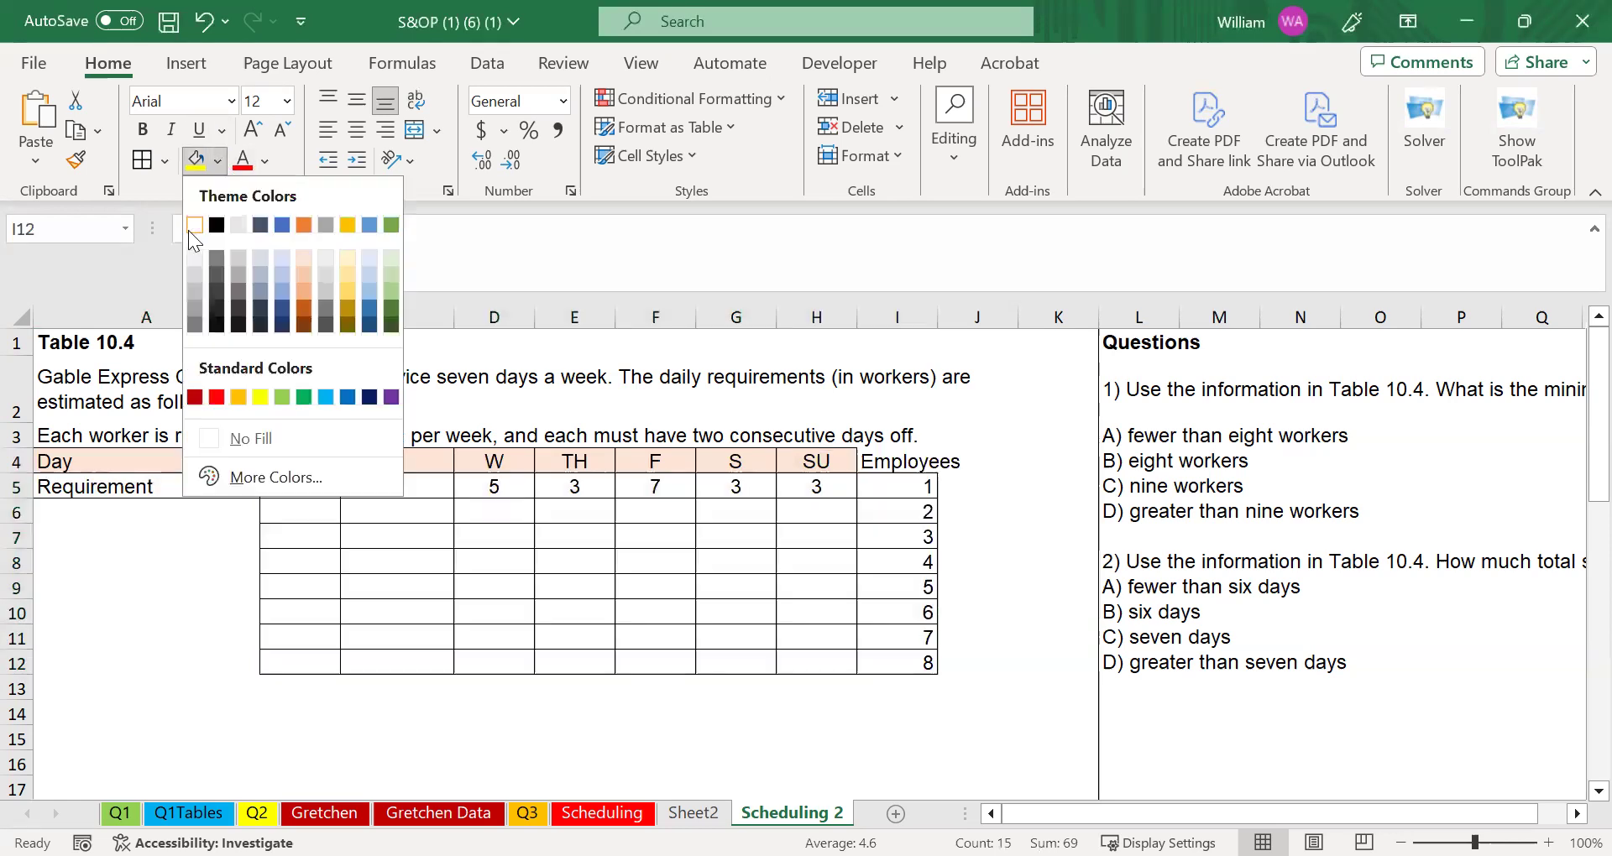
click(193, 226)
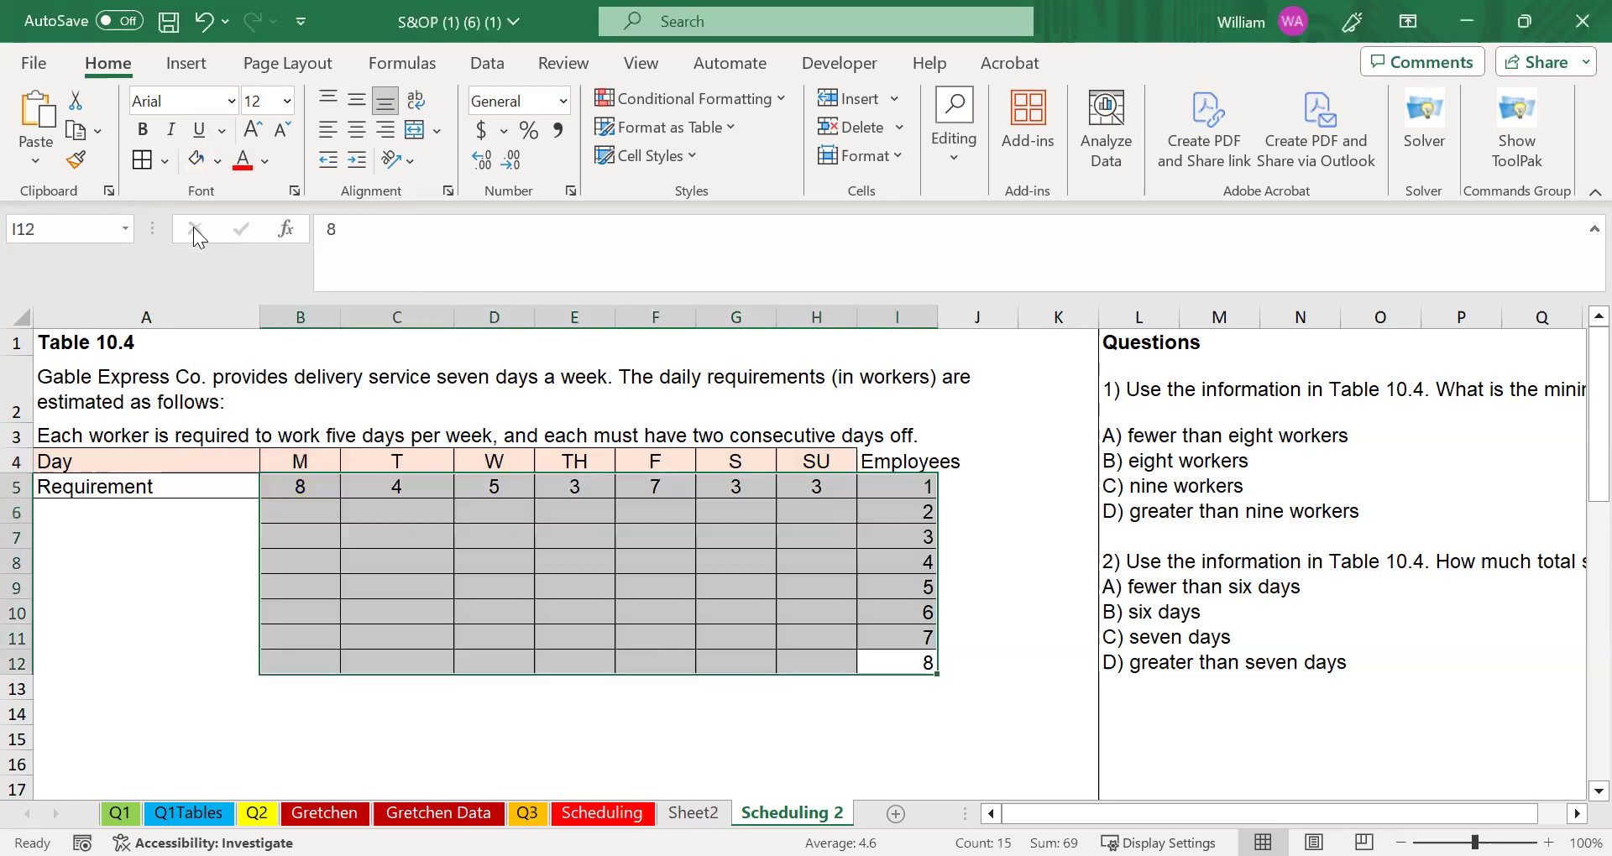
Step: Fit column I to its contents and fill the Employees header with the lightest theme green
click(829, 477)
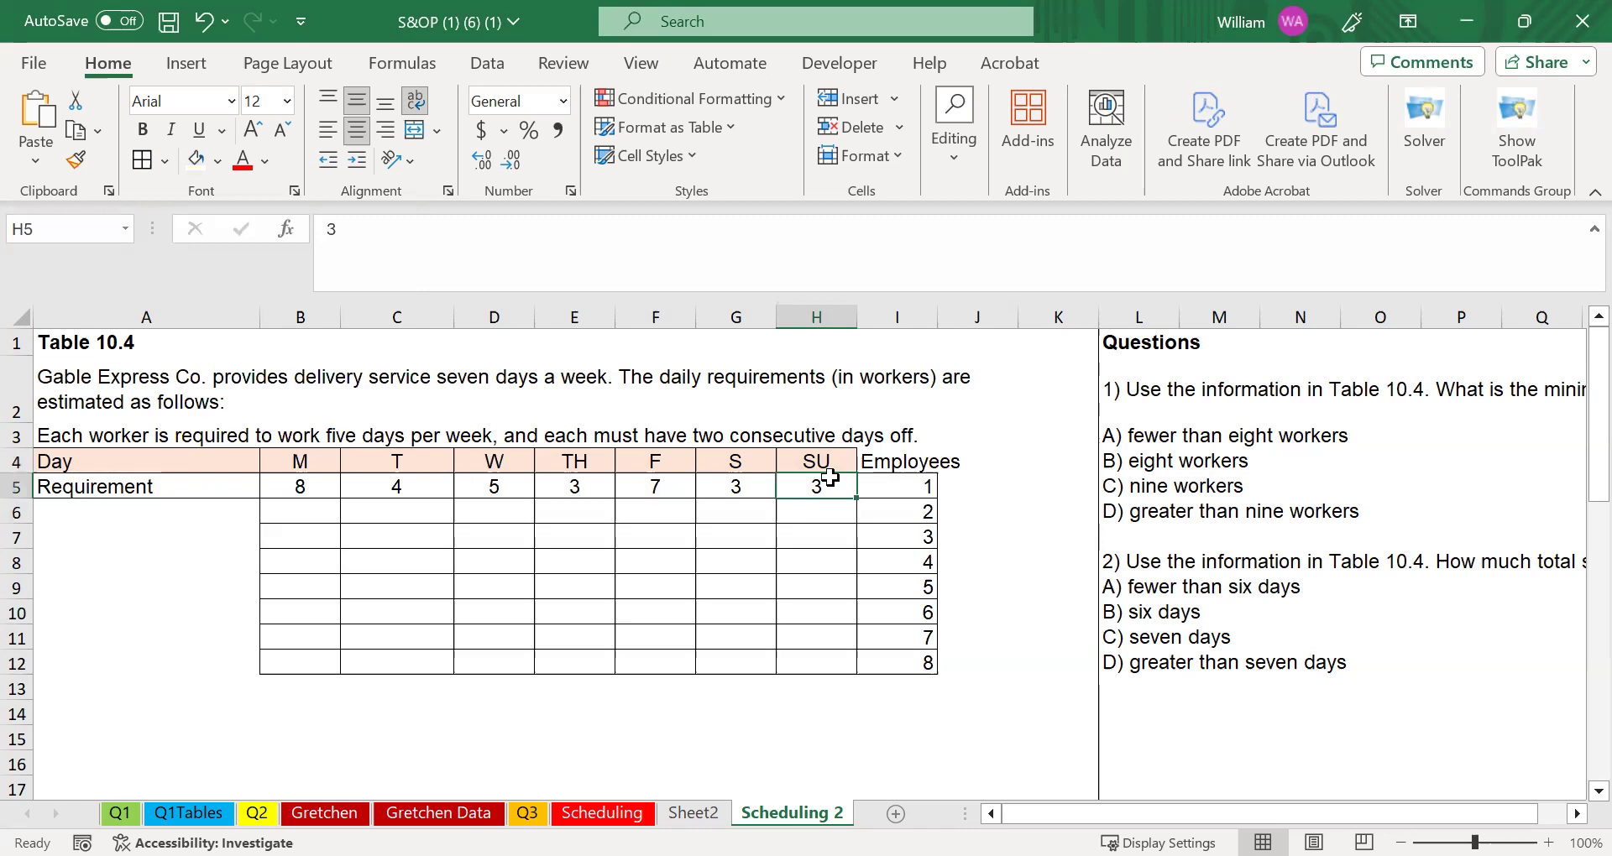
click(916, 480)
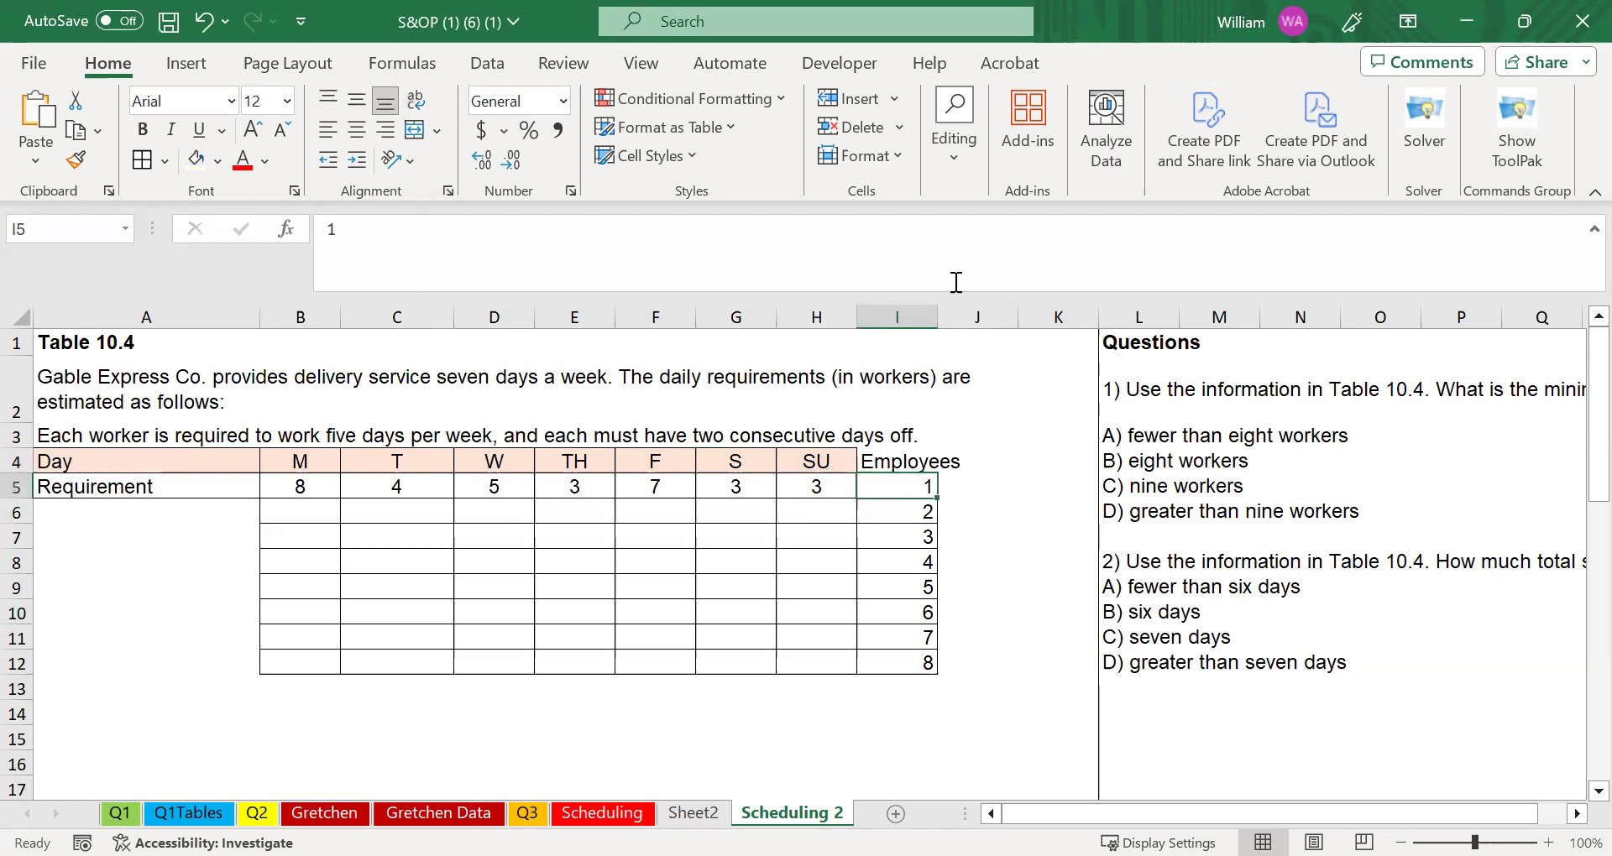
double_click(930, 319)
click(917, 461)
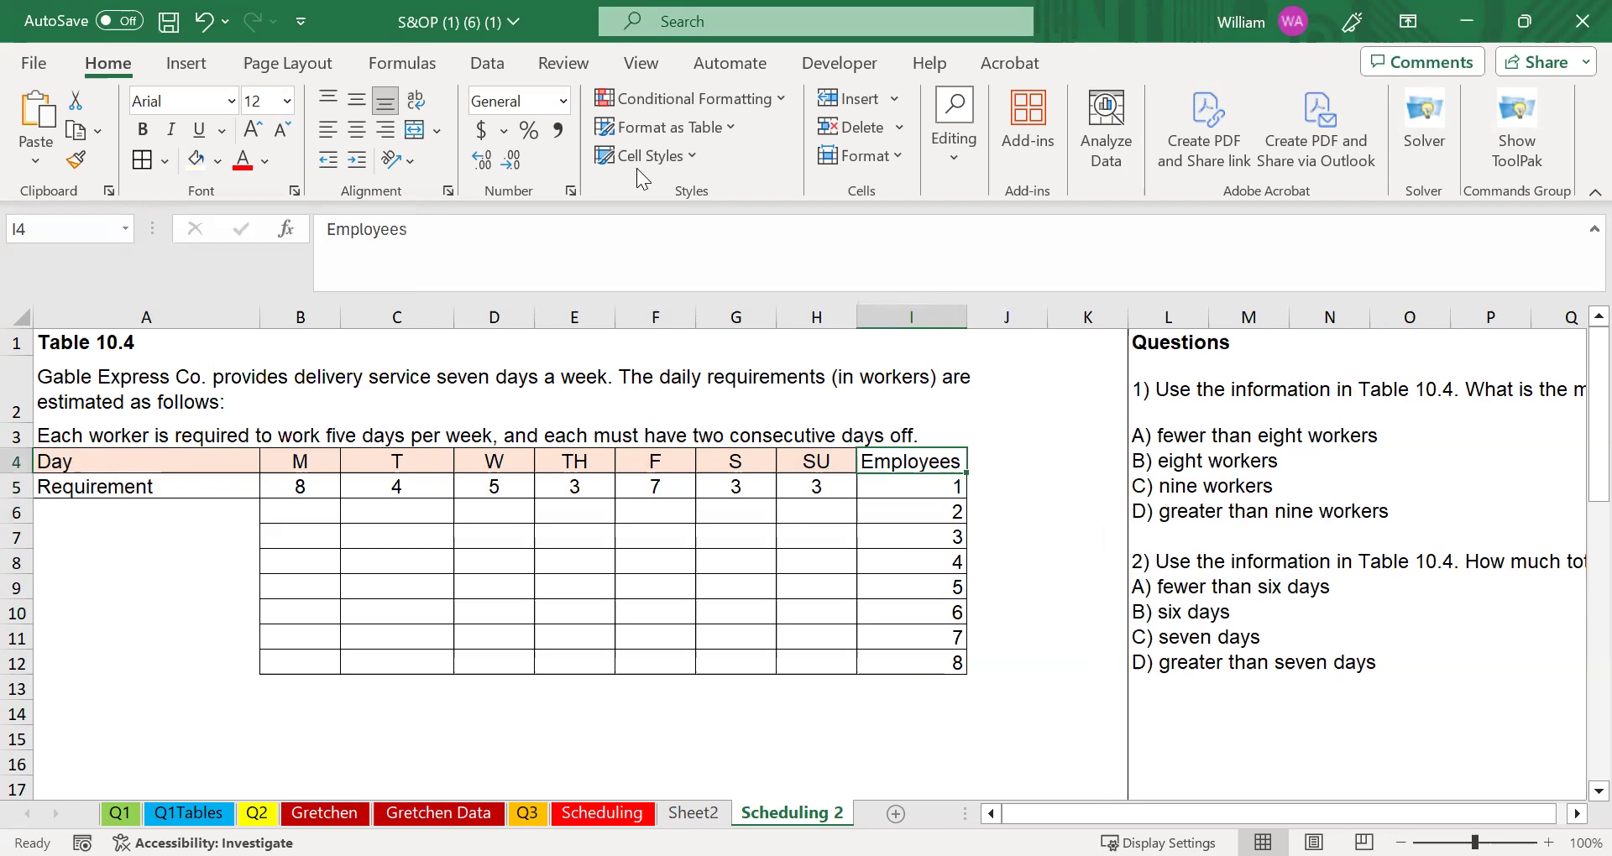
click(220, 161)
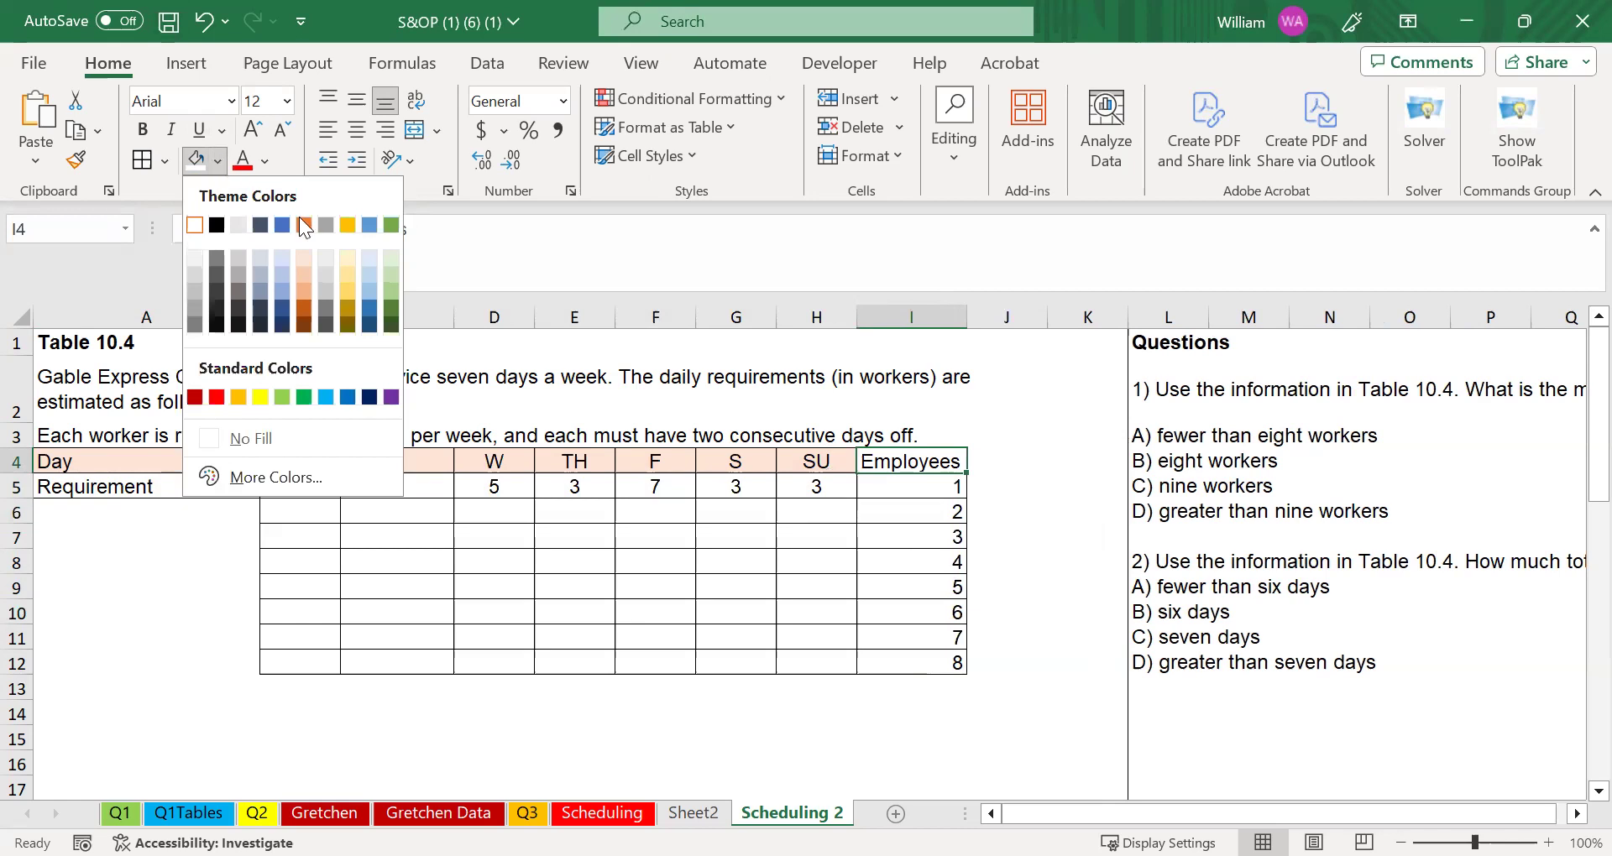
click(390, 258)
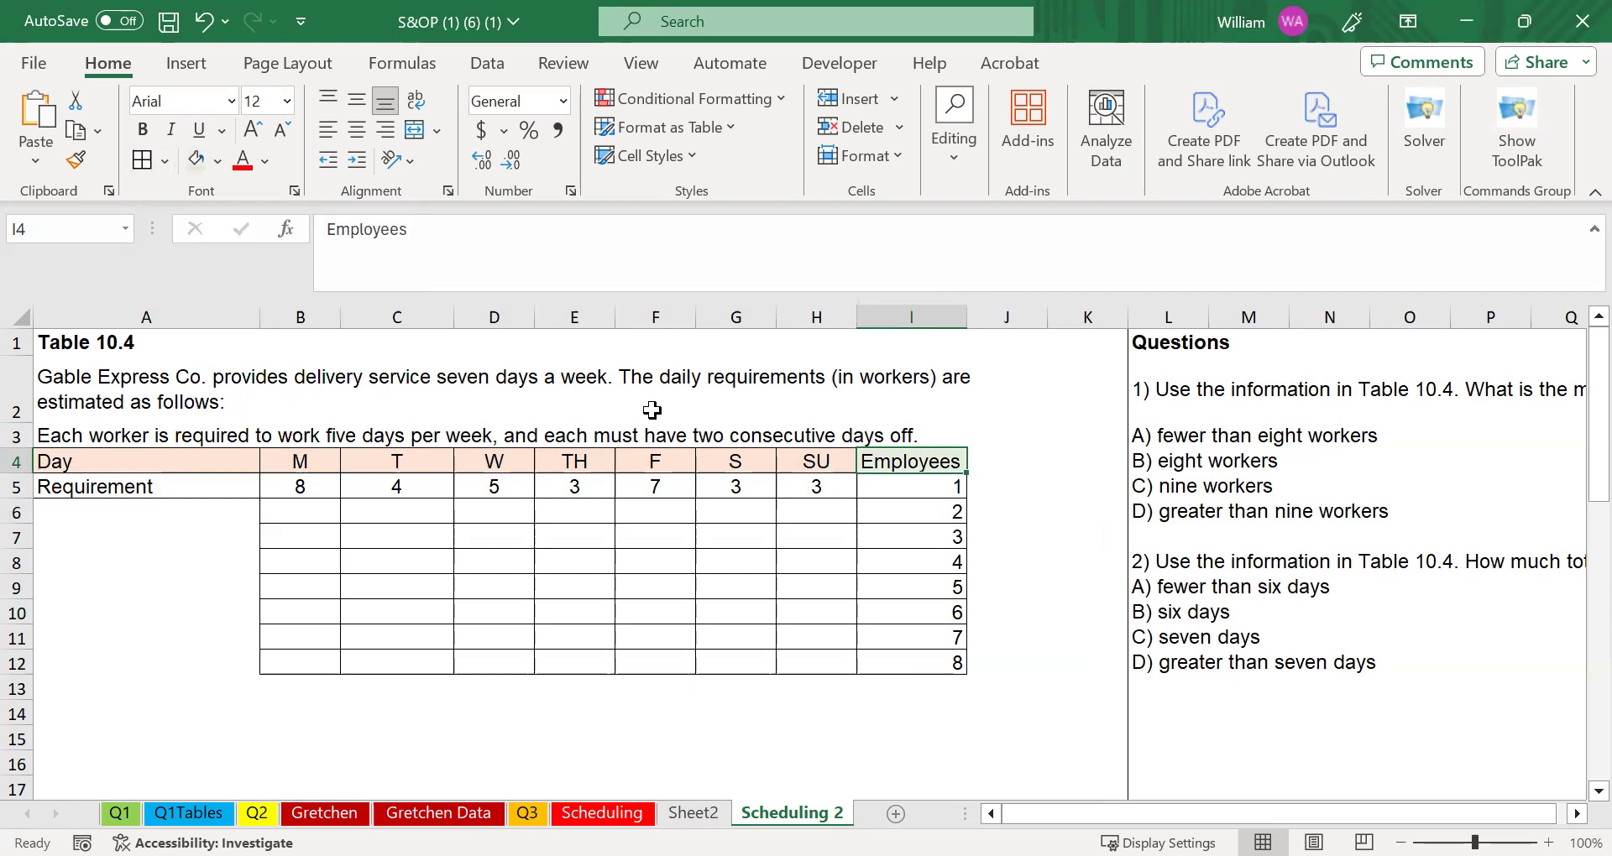
Step: Mark Saturday and Sunday as the first employee's days off by filling G5:H5 with standard light green
click(774, 487)
drag(778, 487, 811, 489)
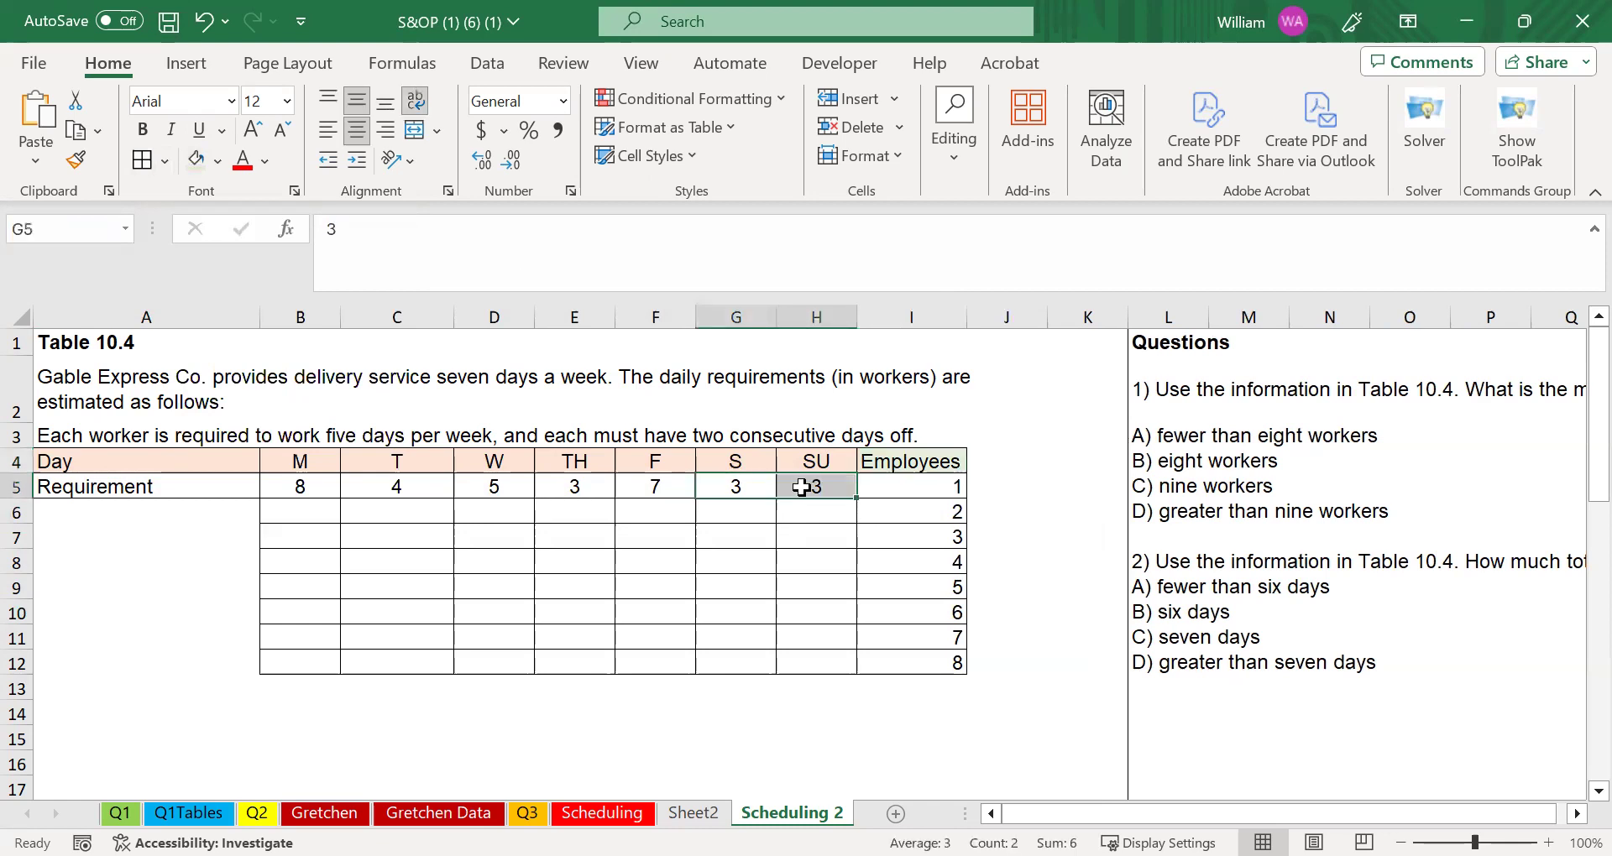
click(222, 162)
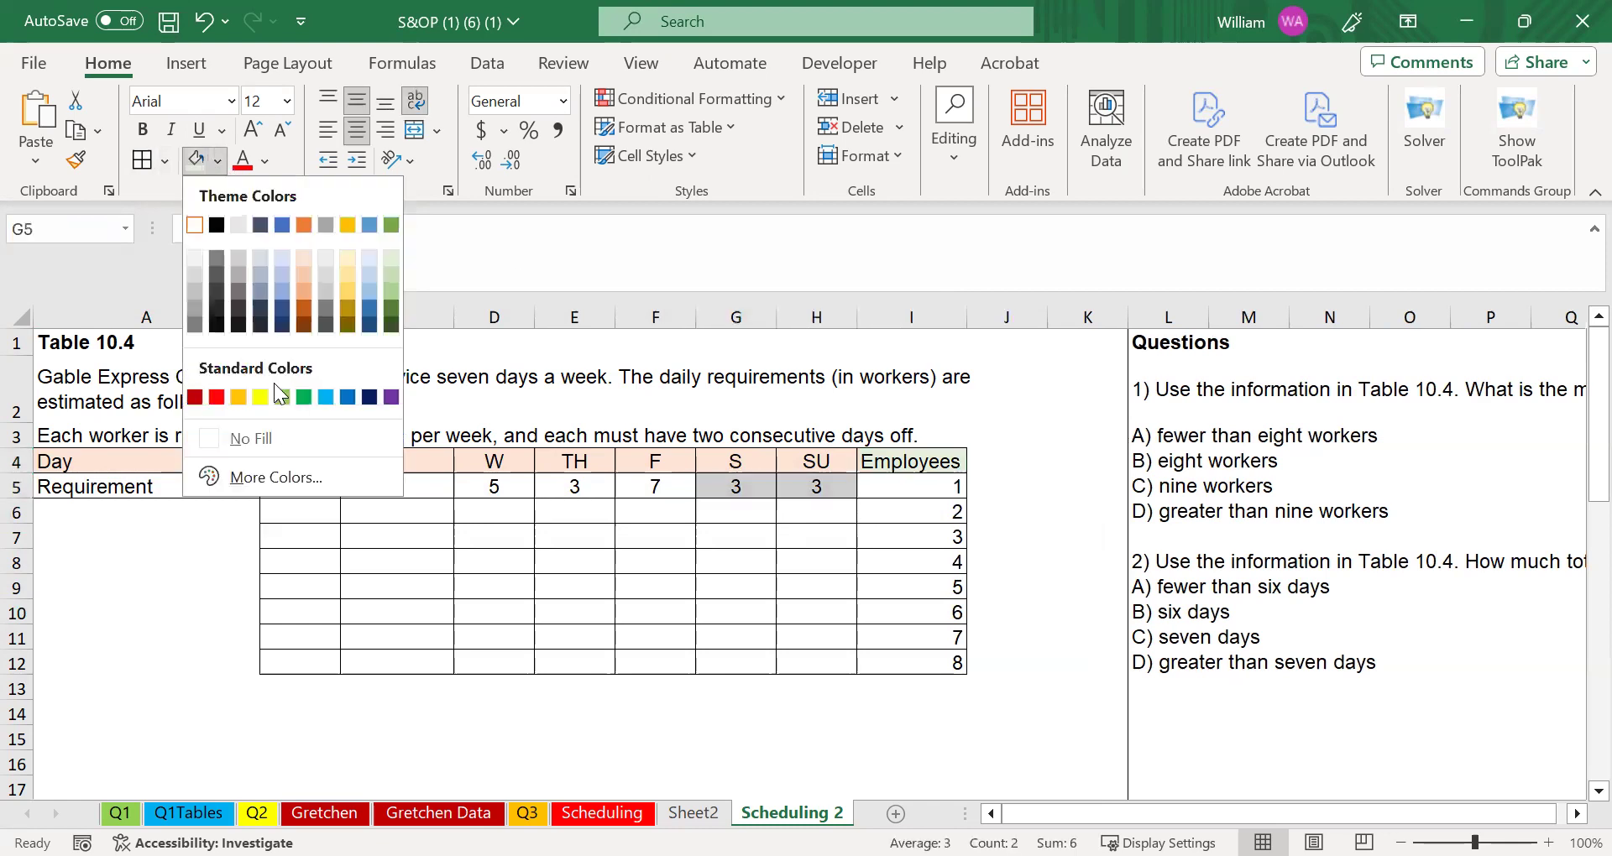
click(278, 394)
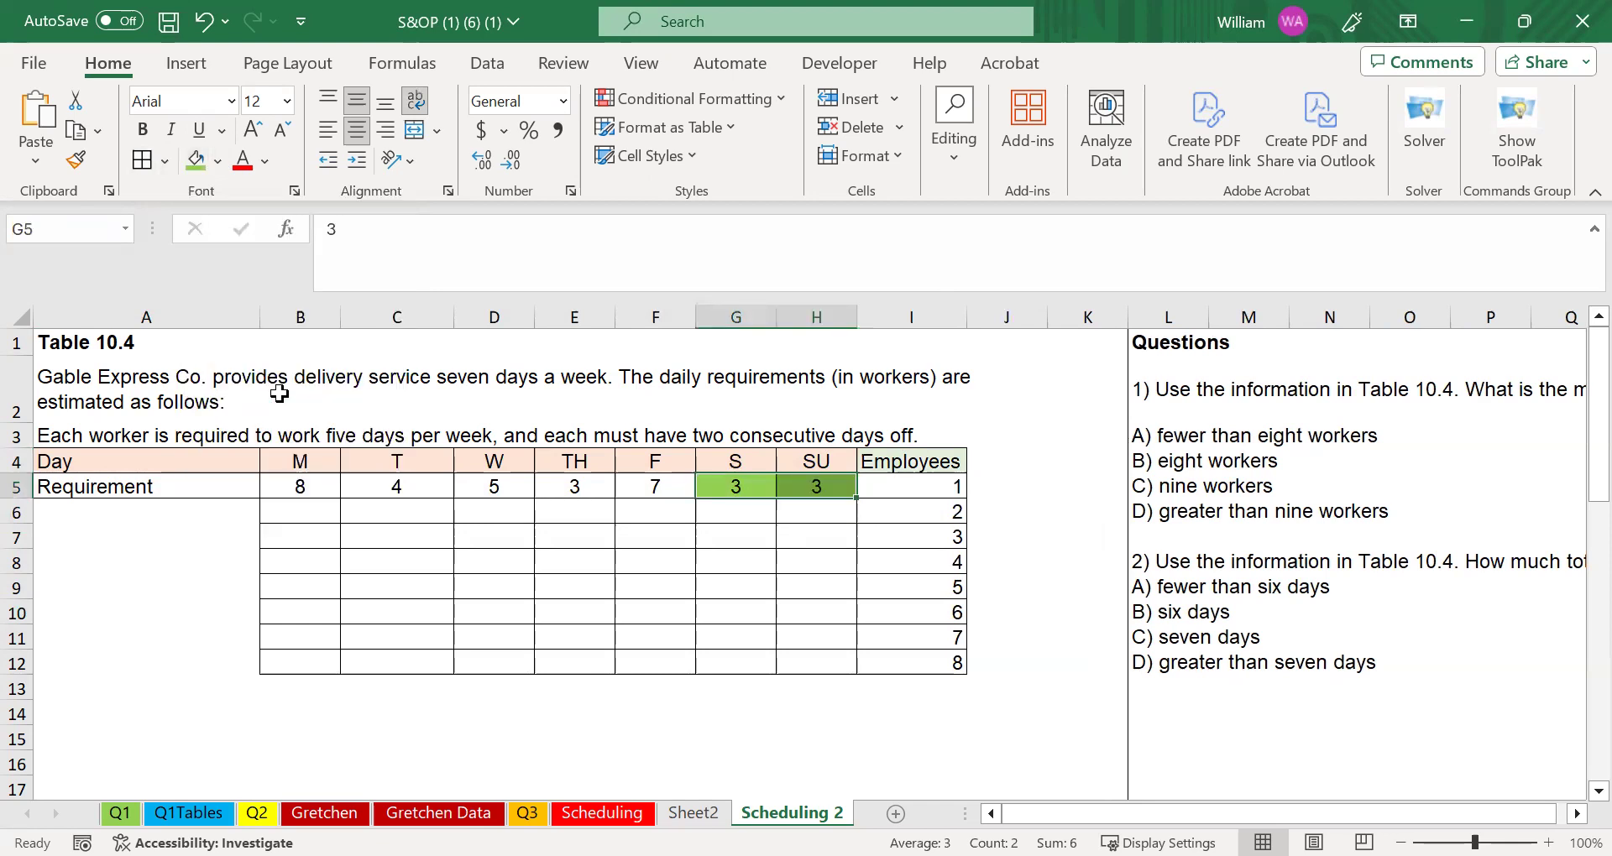
drag(739, 487, 798, 487)
drag(664, 487, 329, 486)
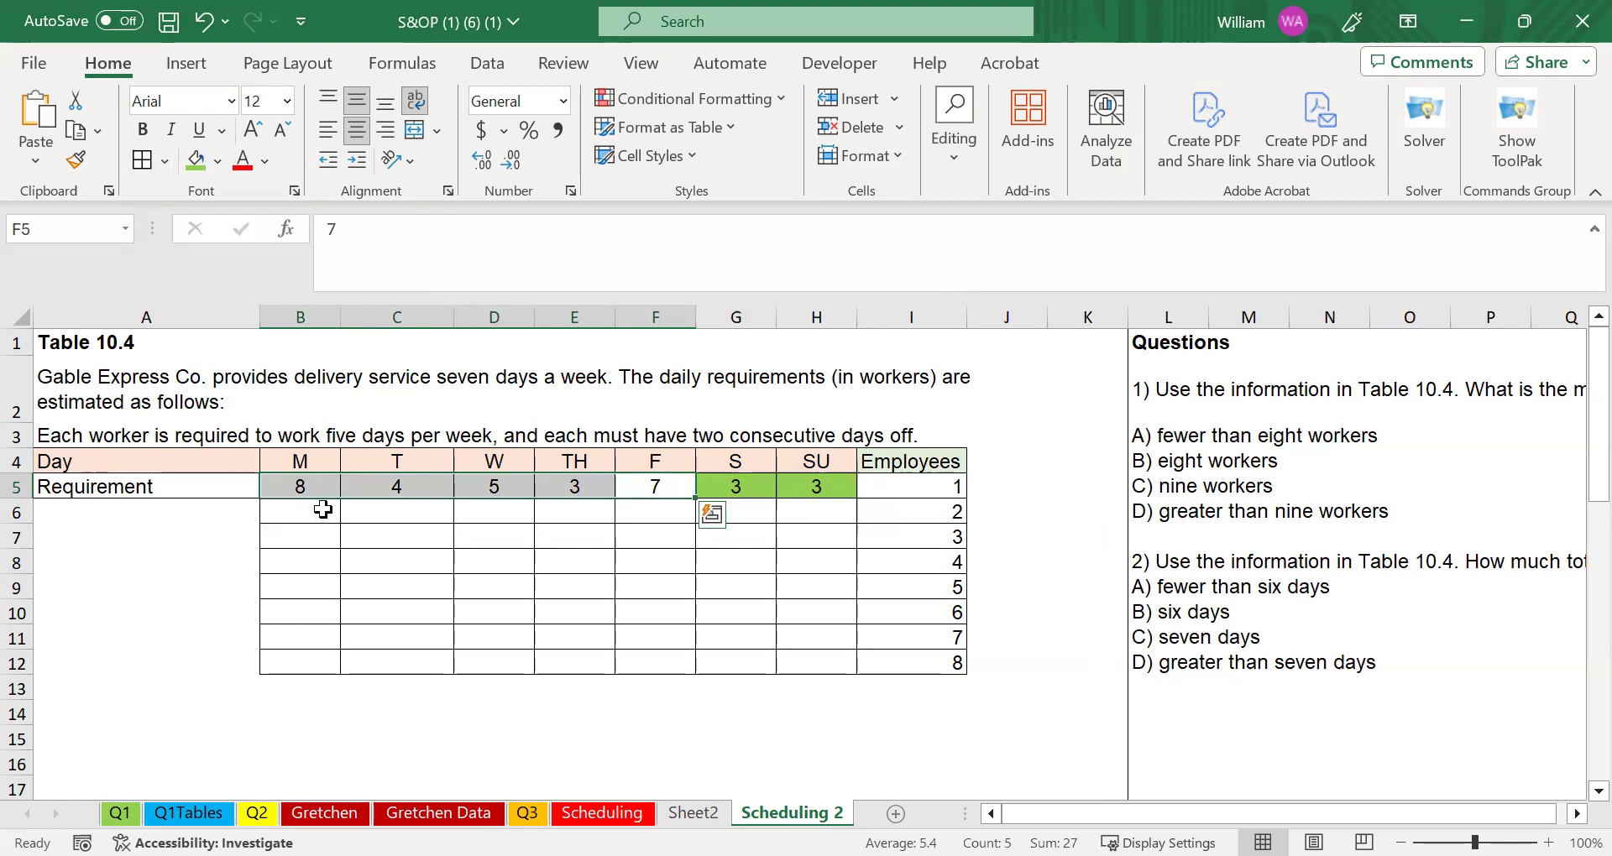
Step: Enter =B5-1 in B6 for the remaining Monday requirement and copy the formula across to Sunday in H6
click(323, 510)
text(=)
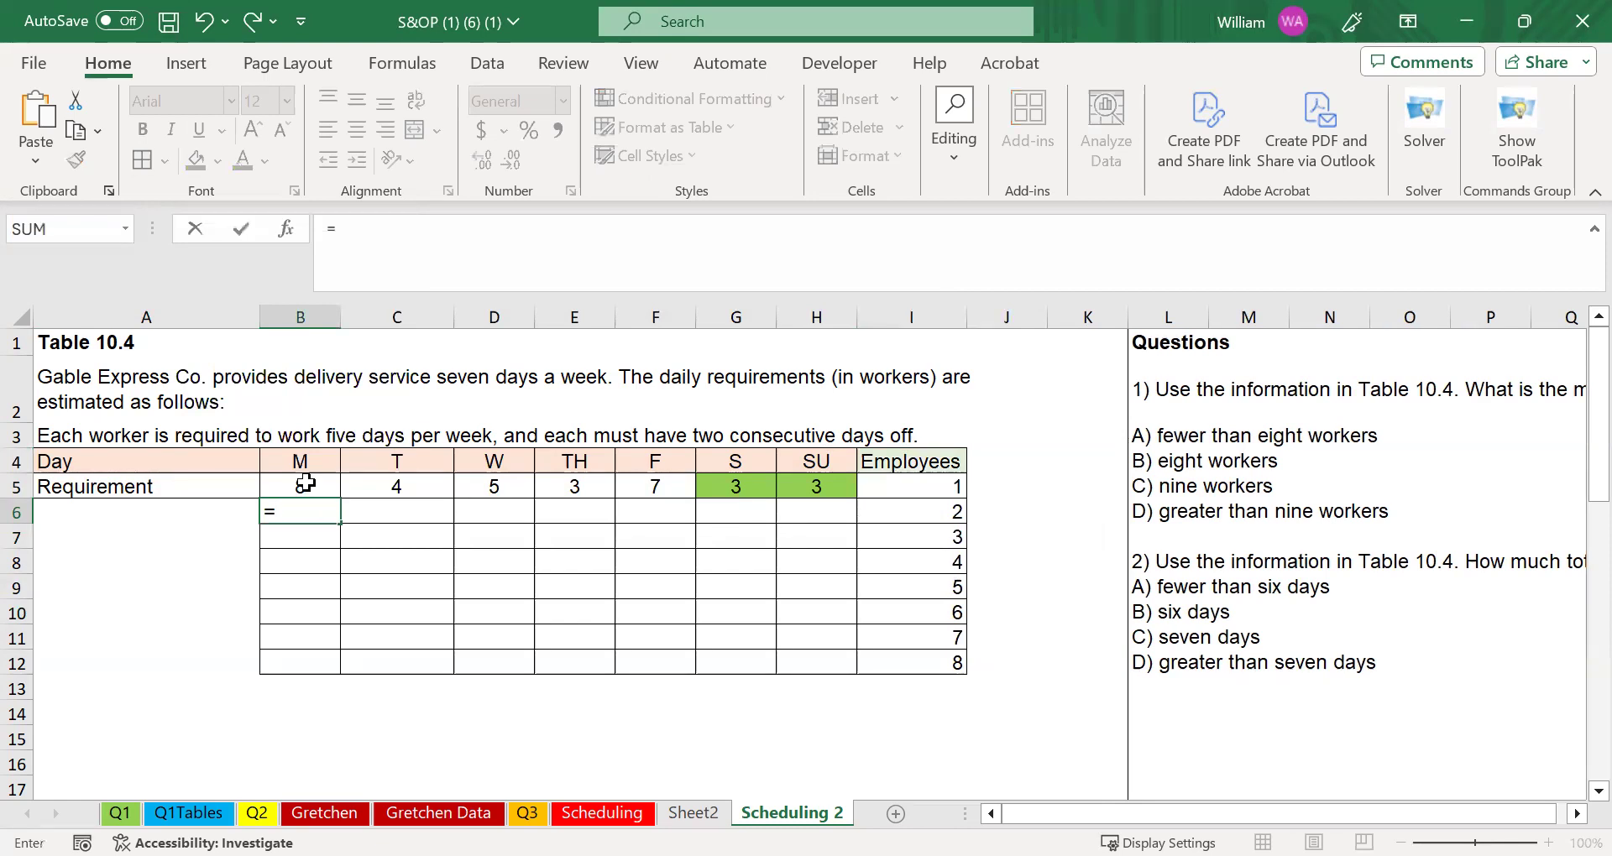
click(304, 483)
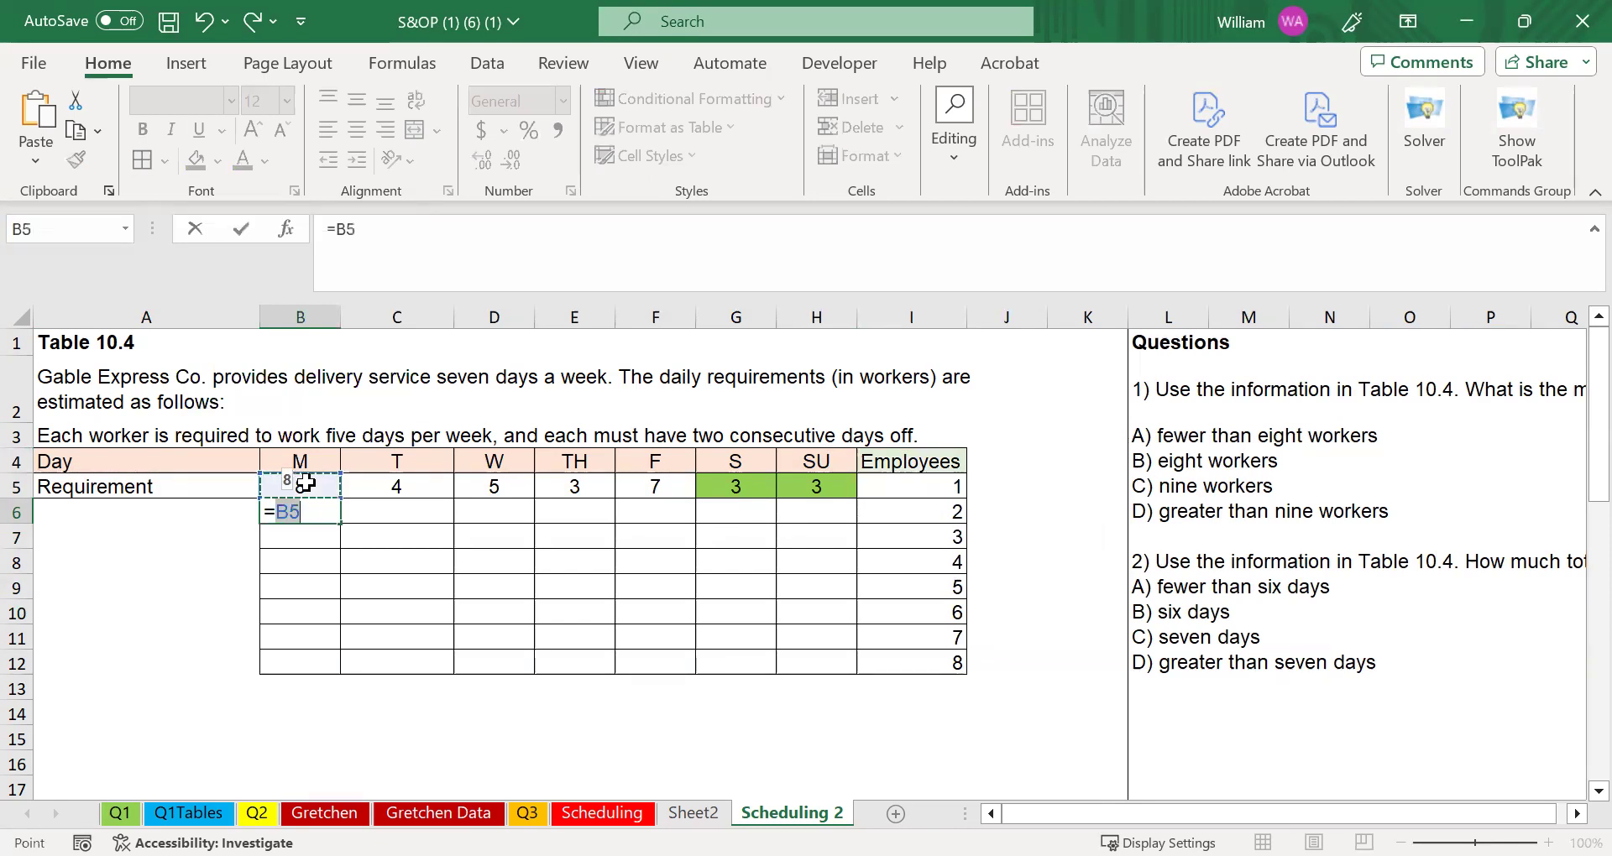
text(-1)
key(Return)
click(317, 512)
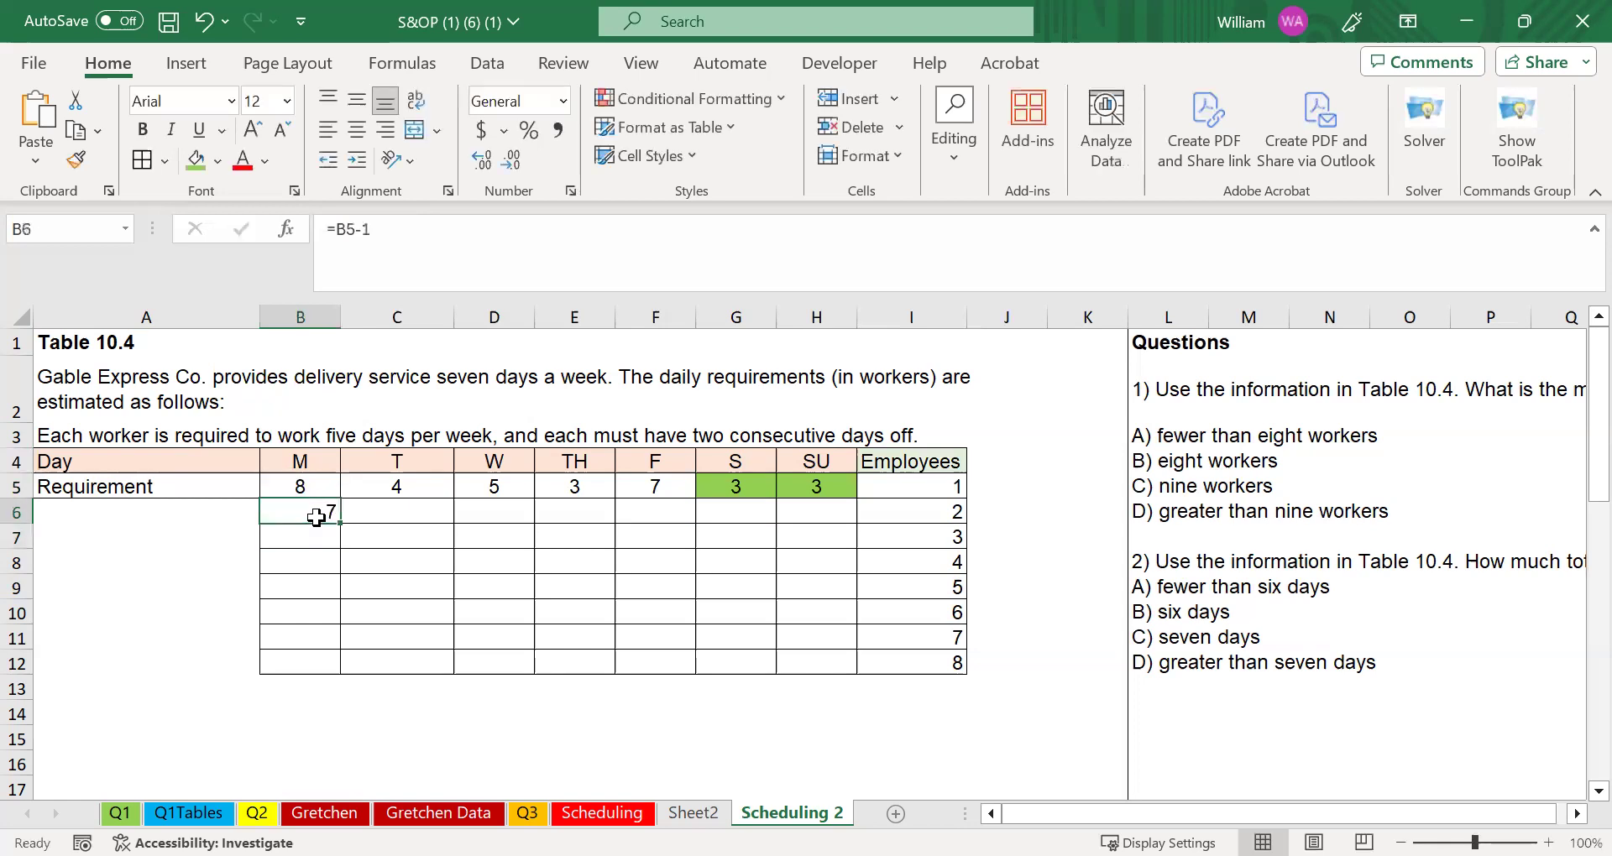
drag(337, 520, 436, 522)
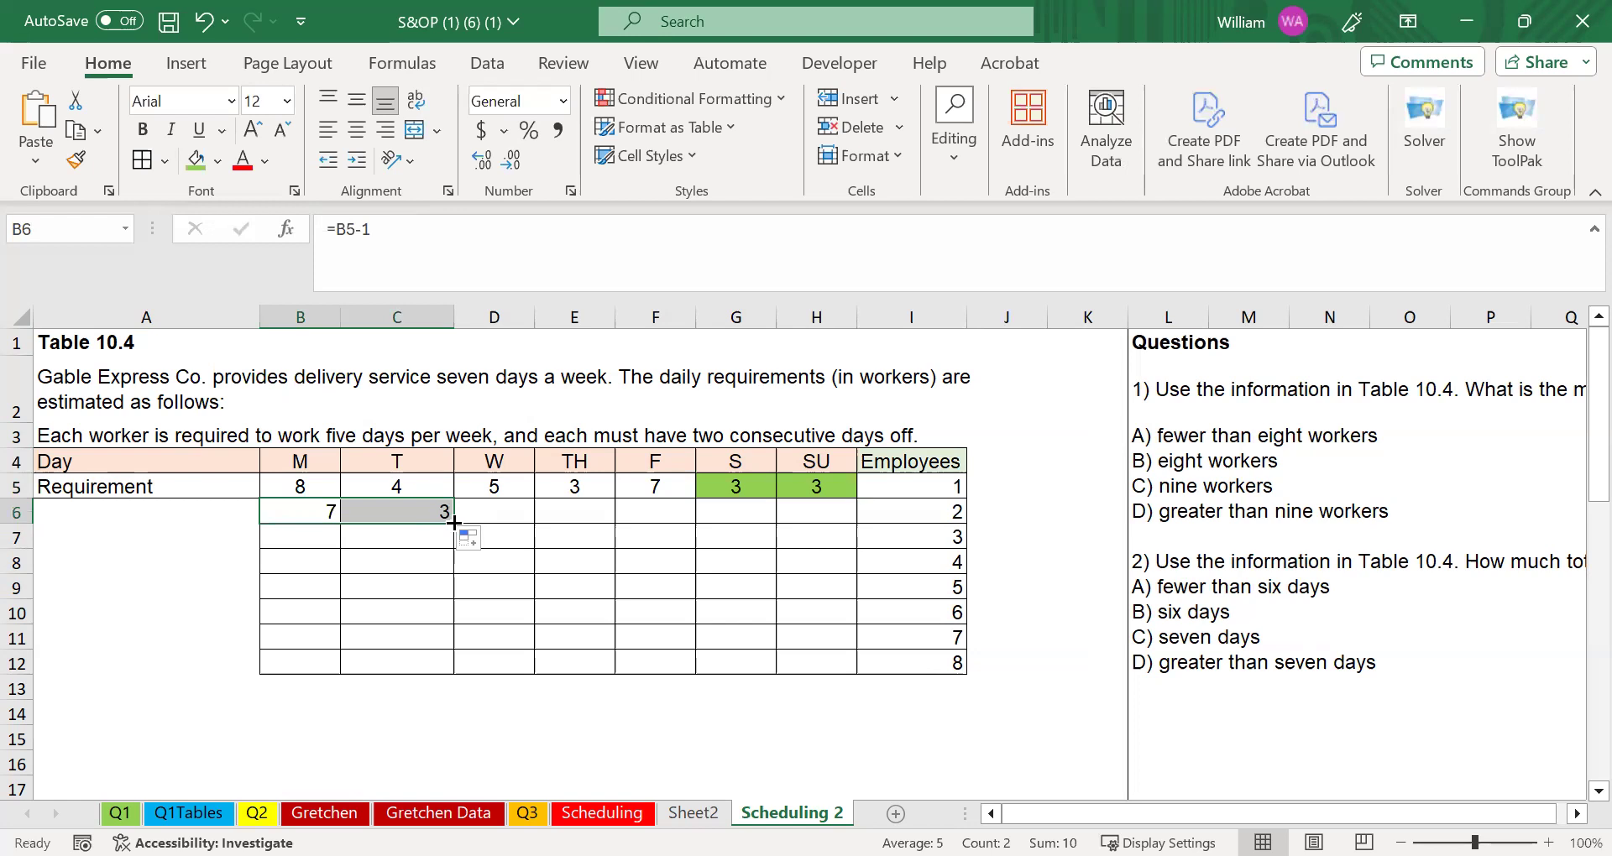
drag(454, 523, 845, 504)
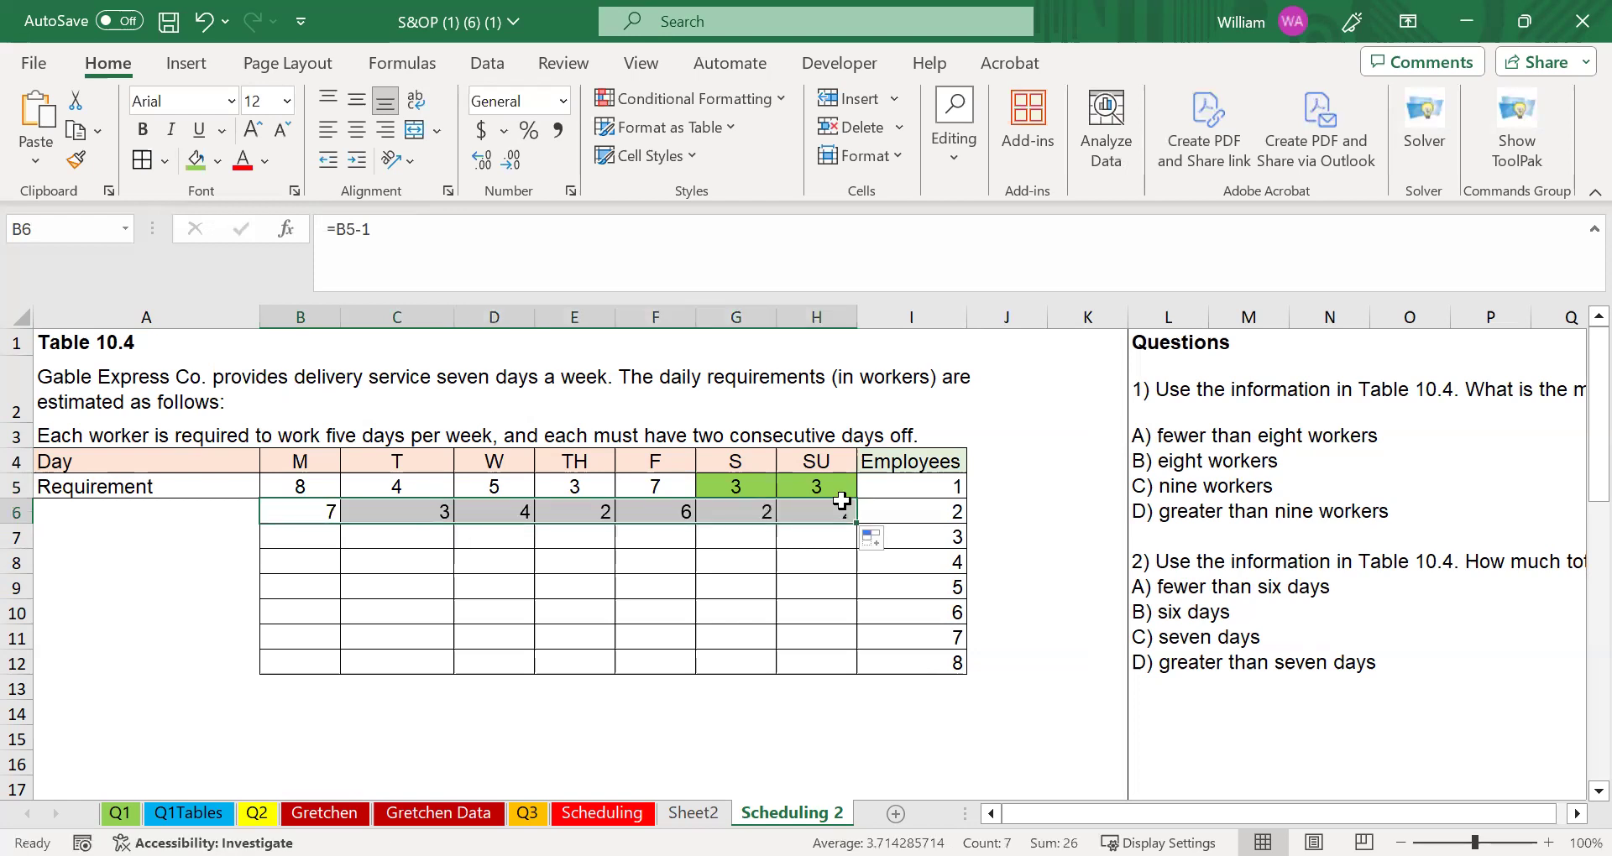
Step: Extend the row 6 subtraction formulas down through row 12 for all employees and check the formula in B6
double_click(289, 518)
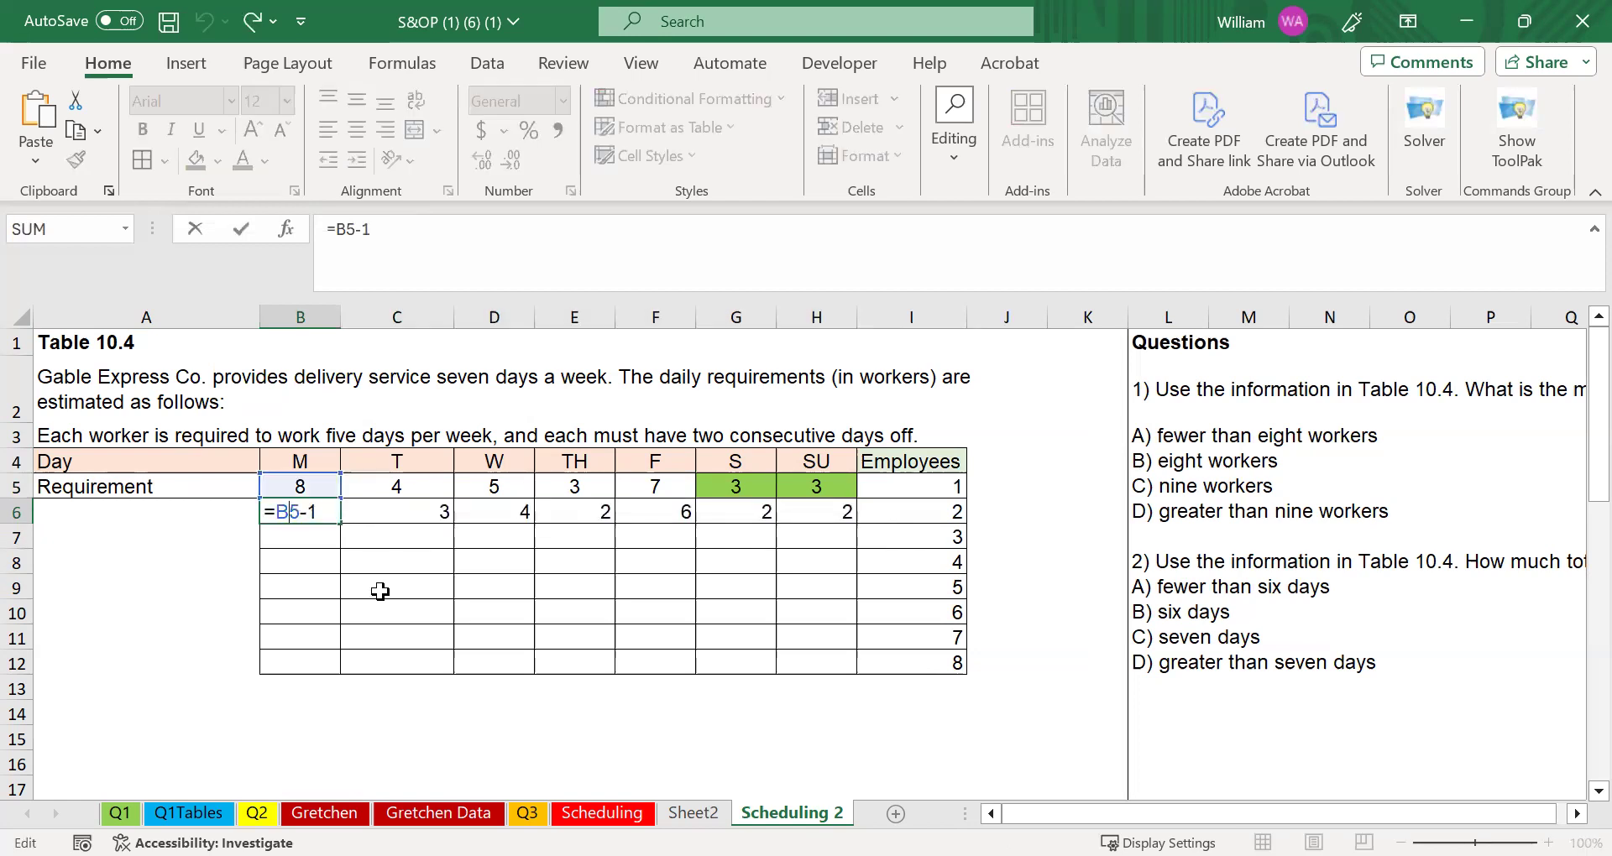
key(Return)
drag(306, 510, 859, 675)
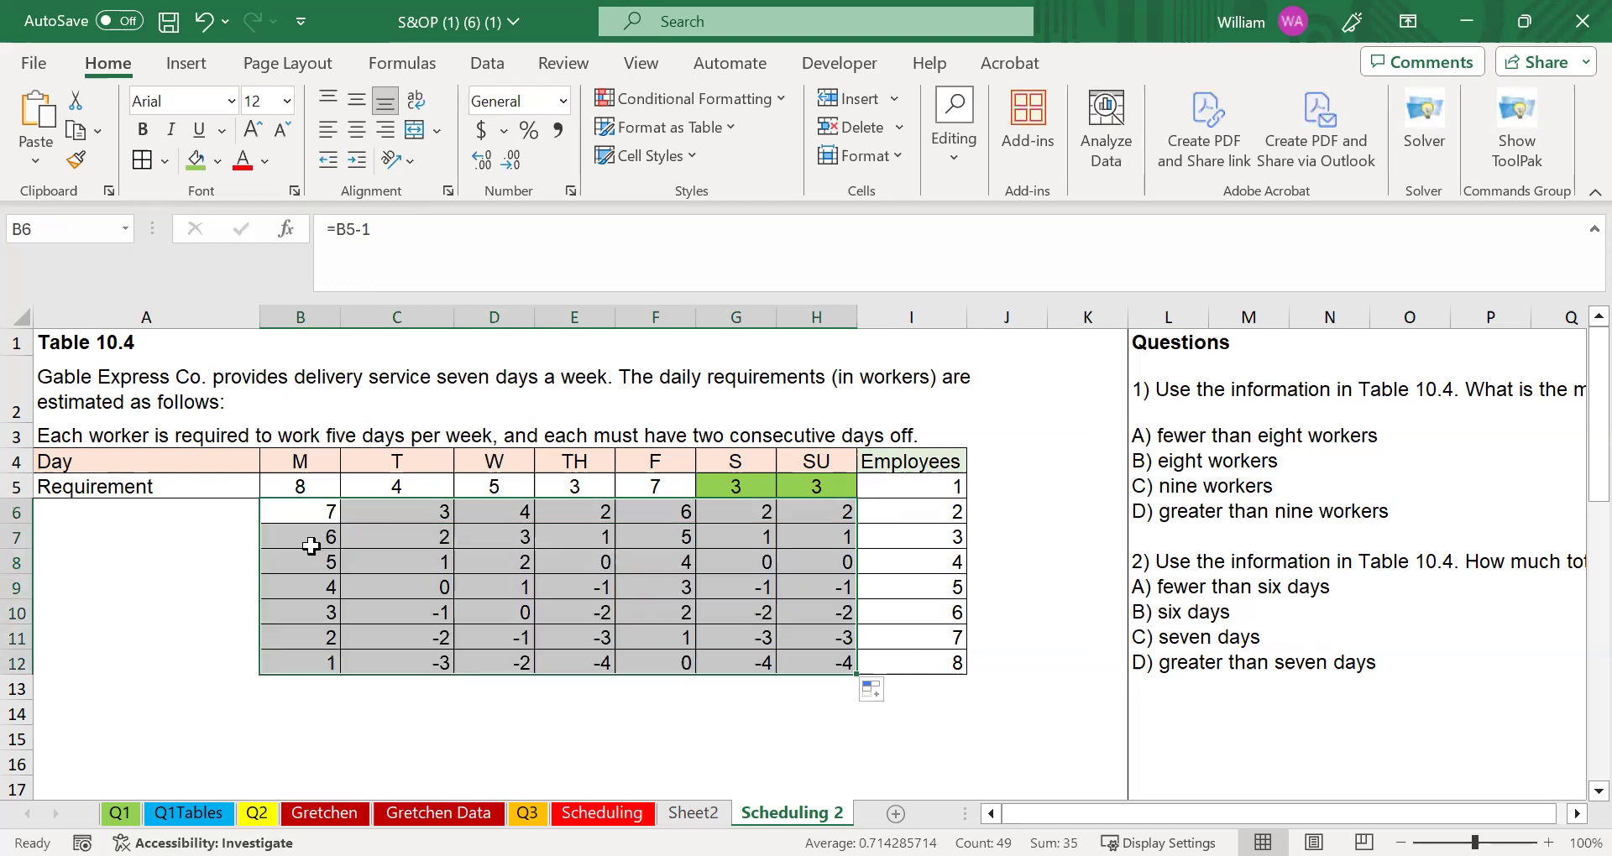
double_click(301, 516)
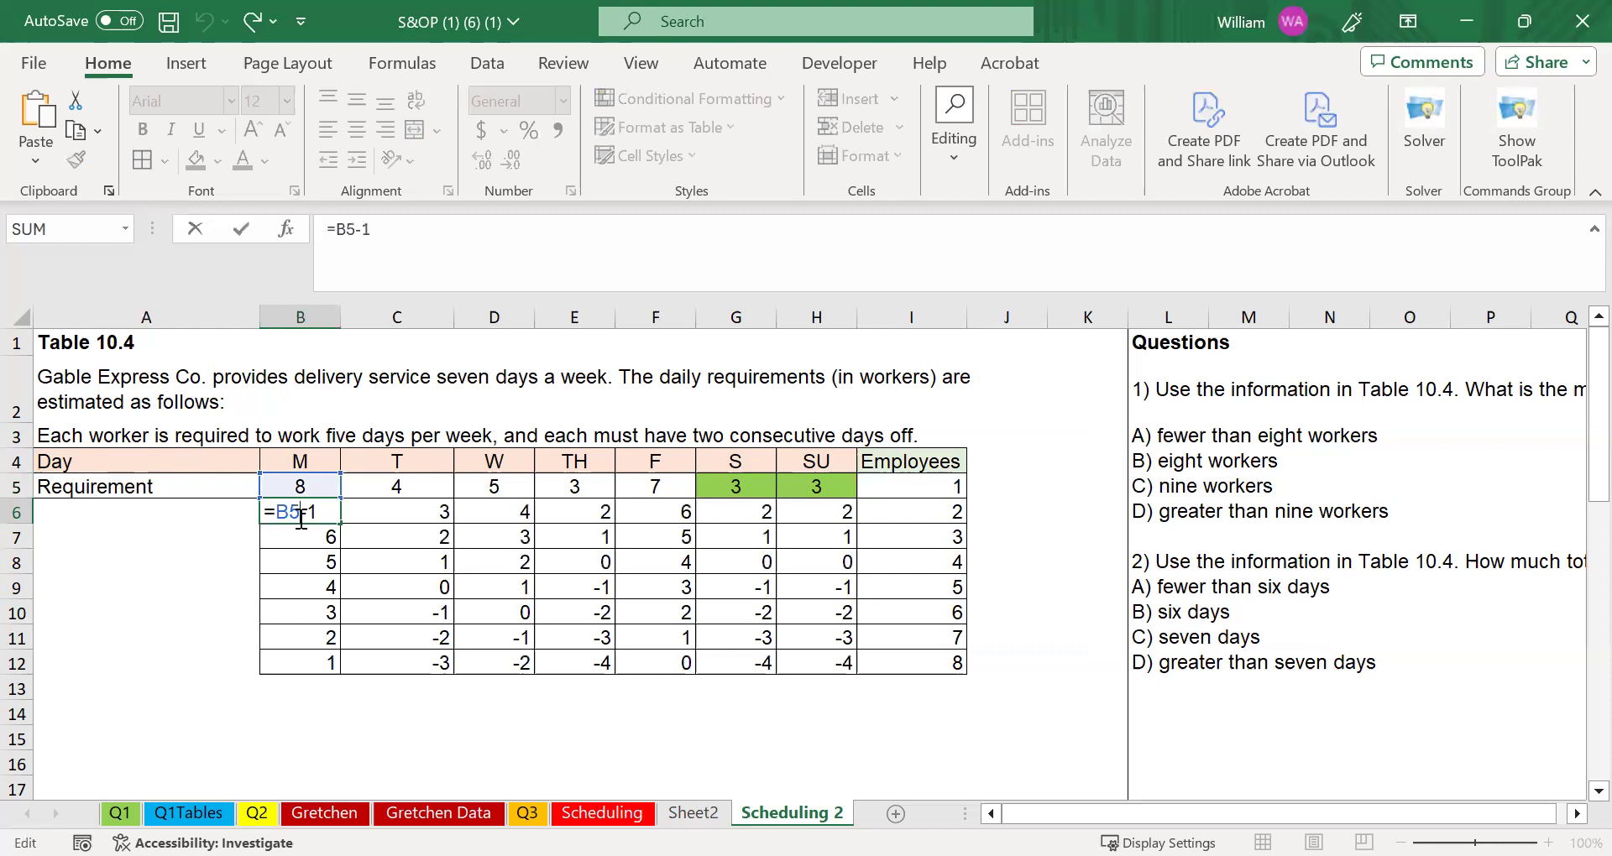
Step: Carry the Saturday and Sunday requirements over unchanged for the second employee by entering 3 in G6 and H6
drag(724, 480, 802, 479)
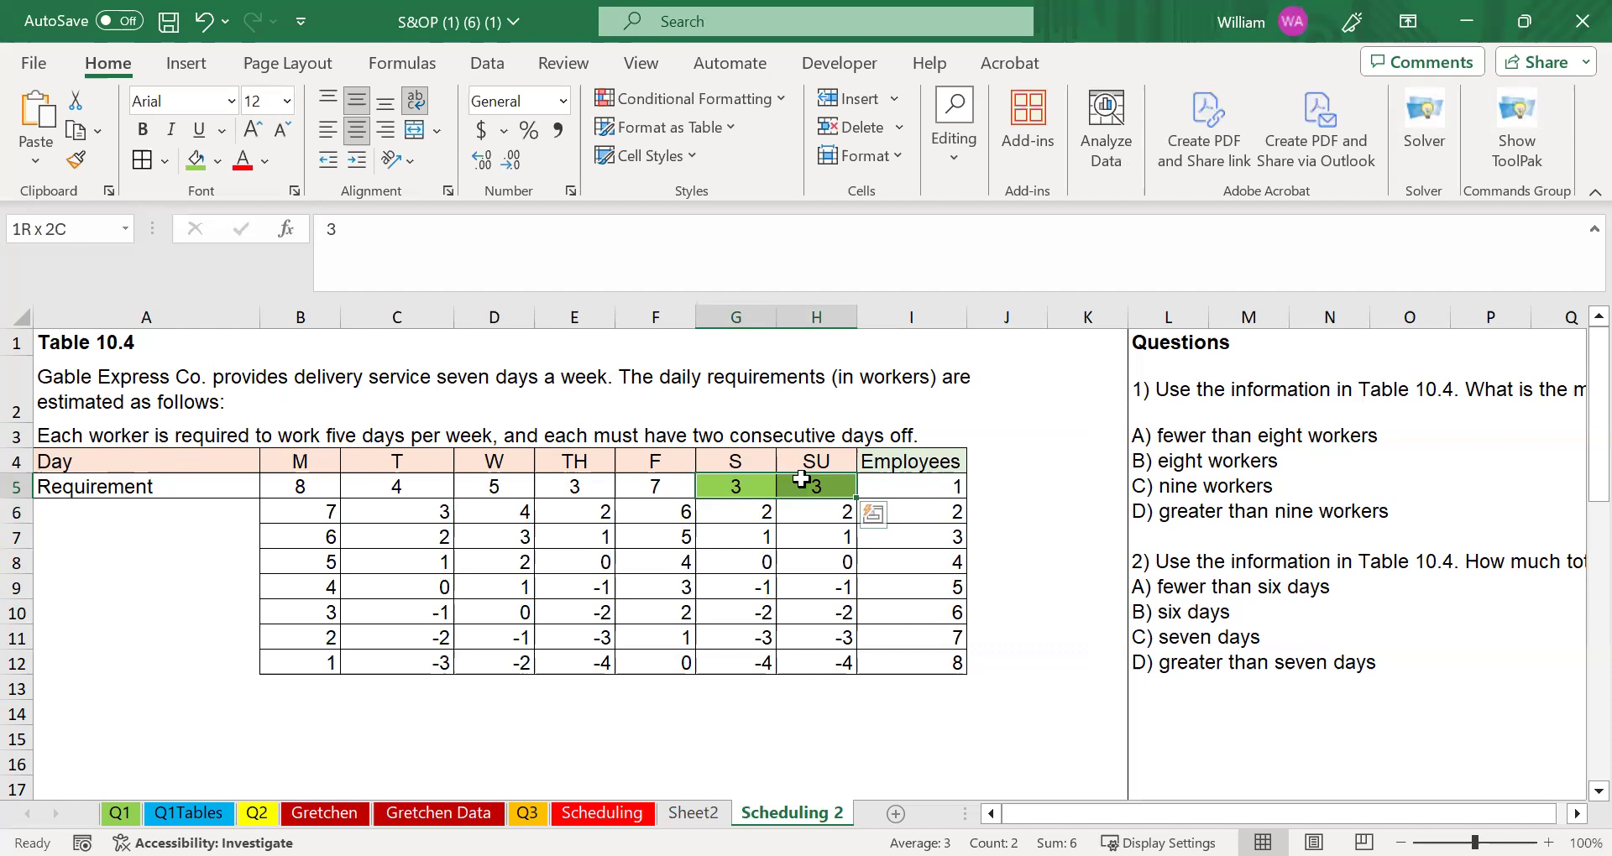
click(733, 479)
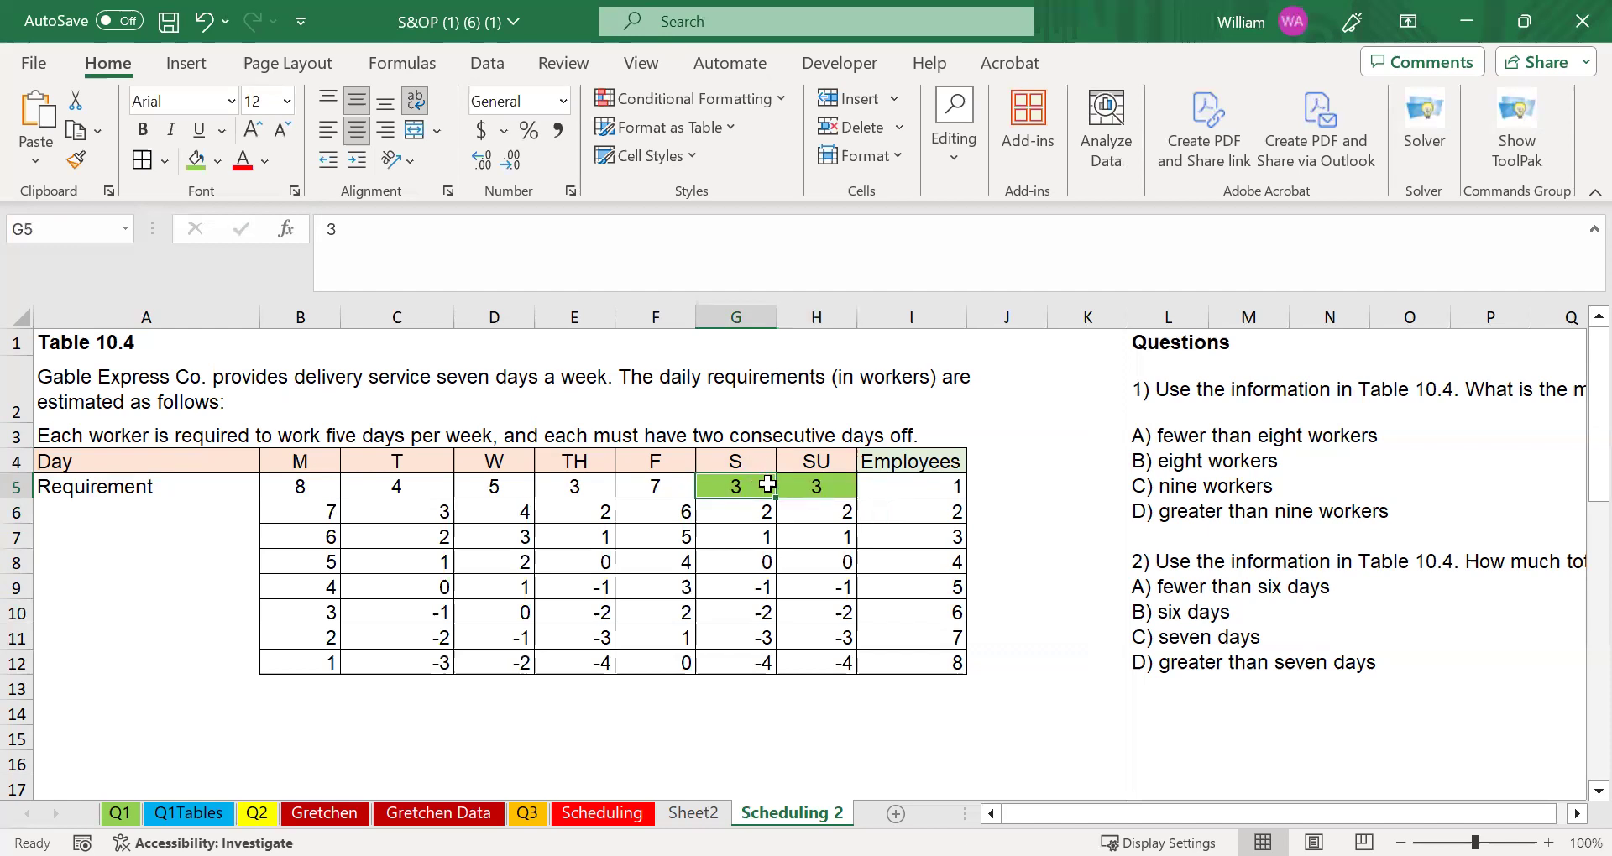
click(805, 491)
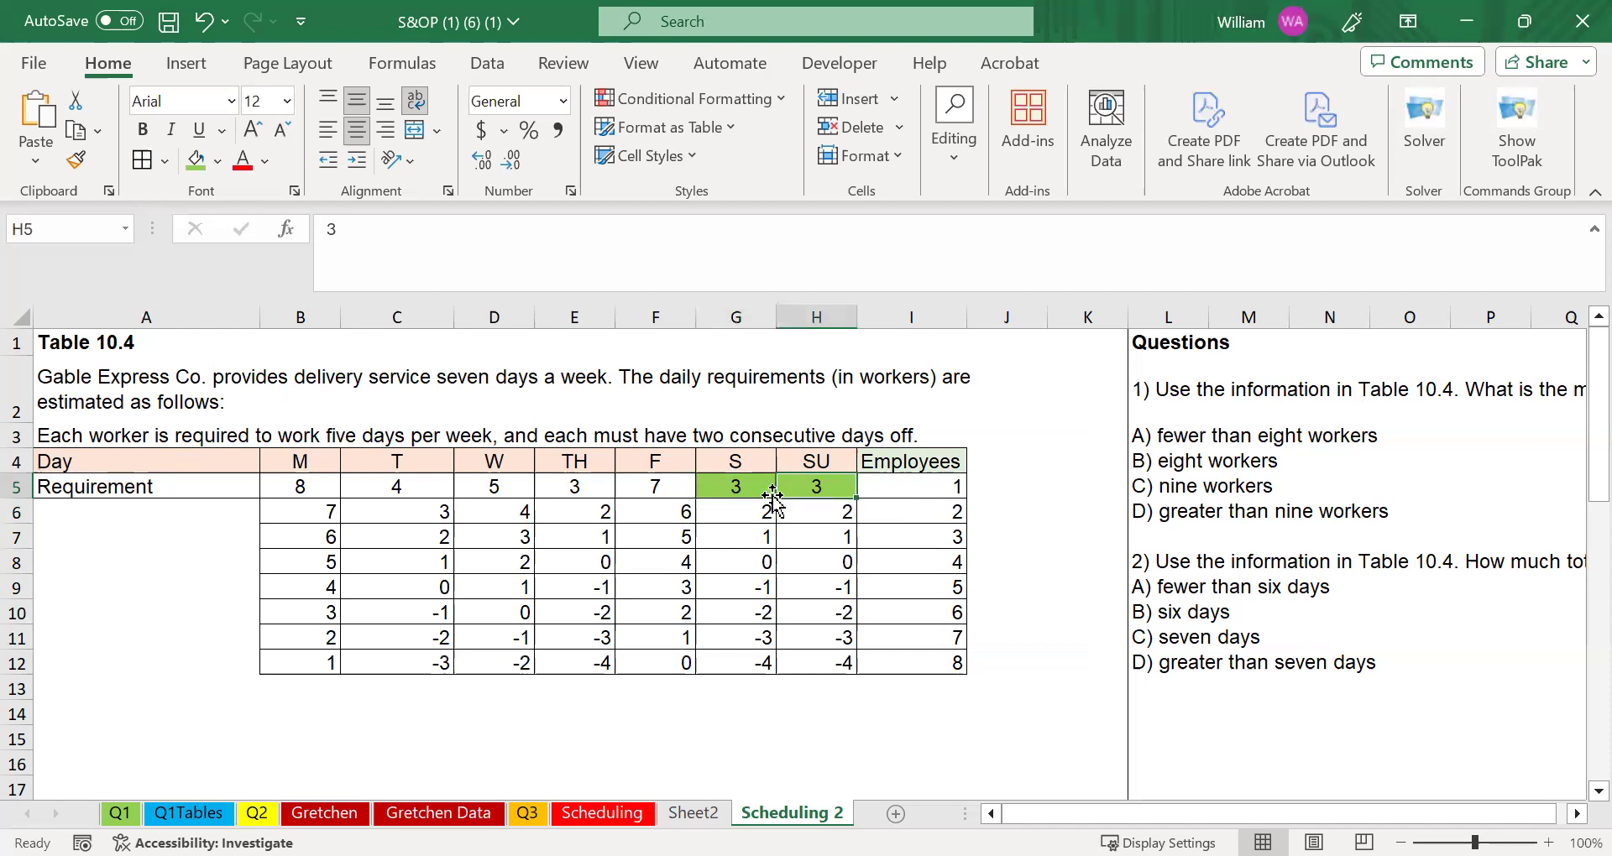
click(753, 509)
shift+click(806, 506)
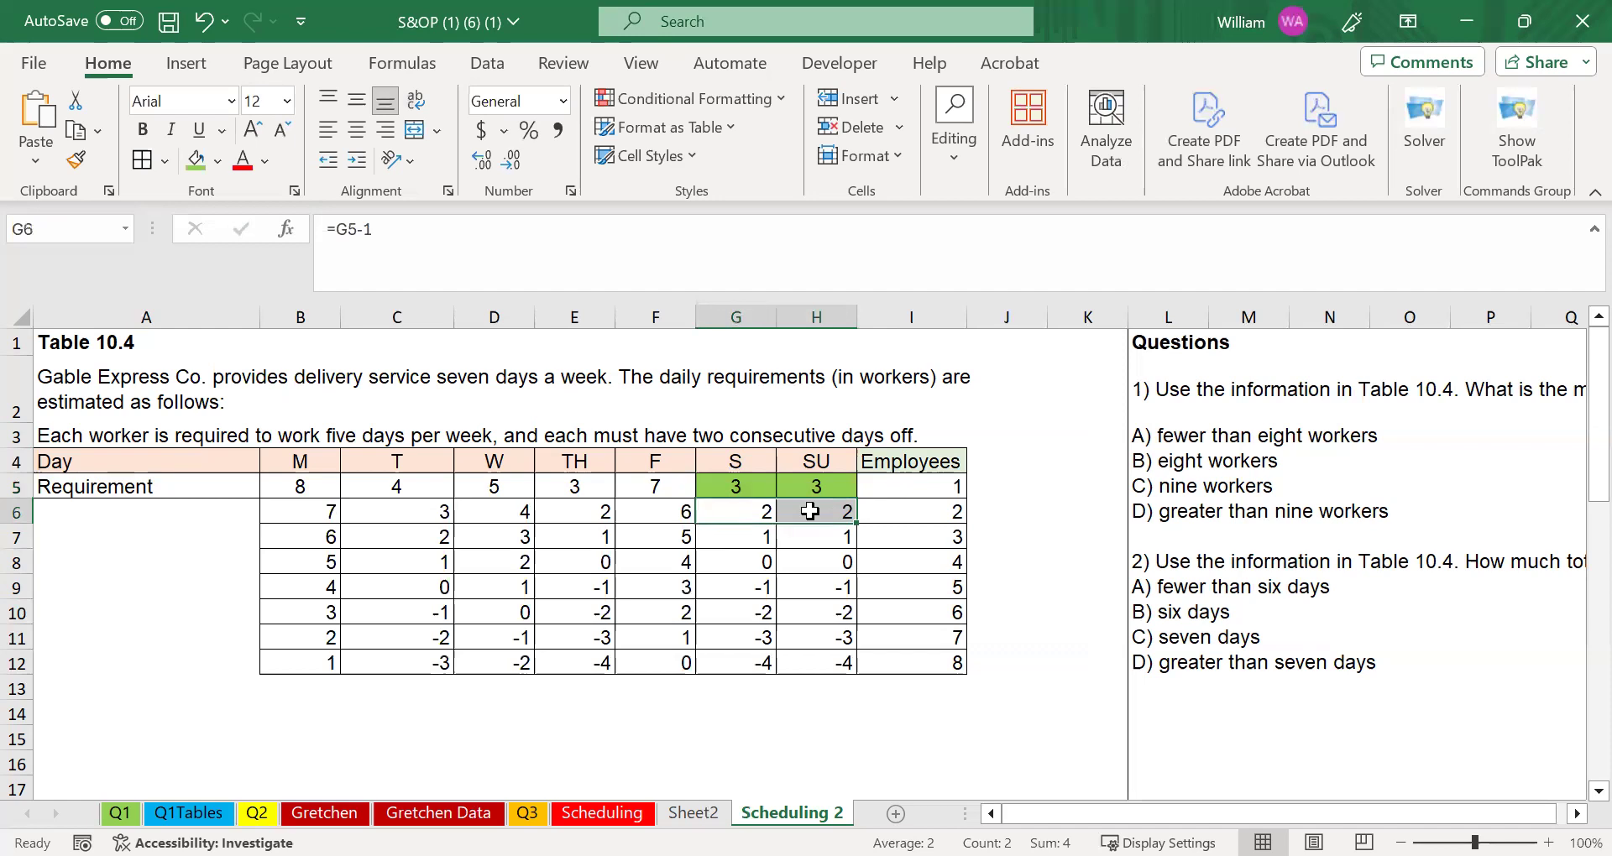
click(751, 514)
text(3)
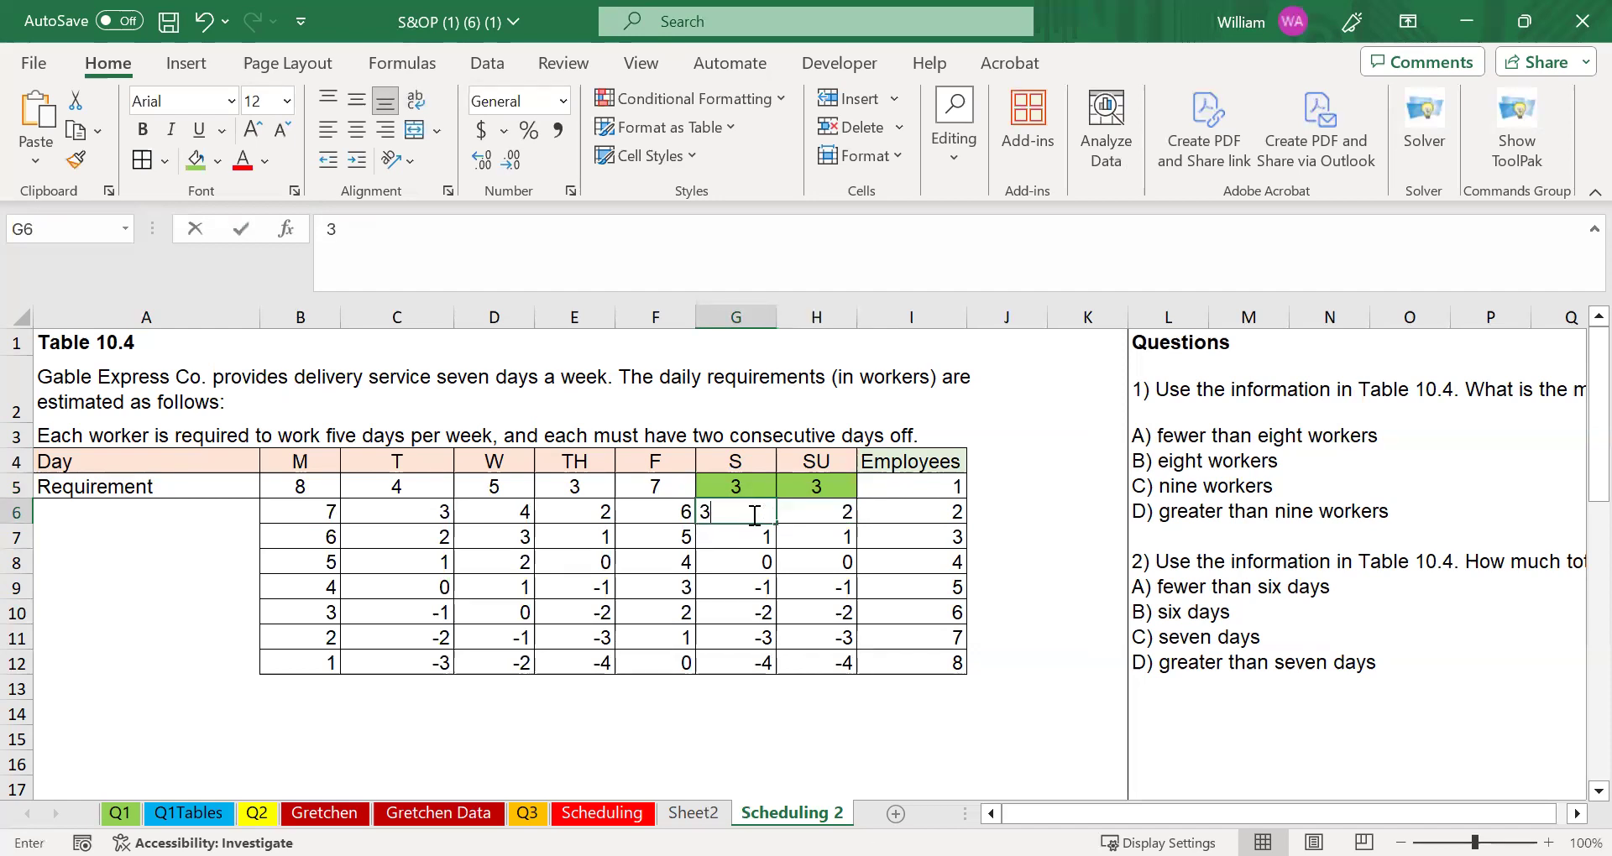
key(Tab)
text(3)
key(Return)
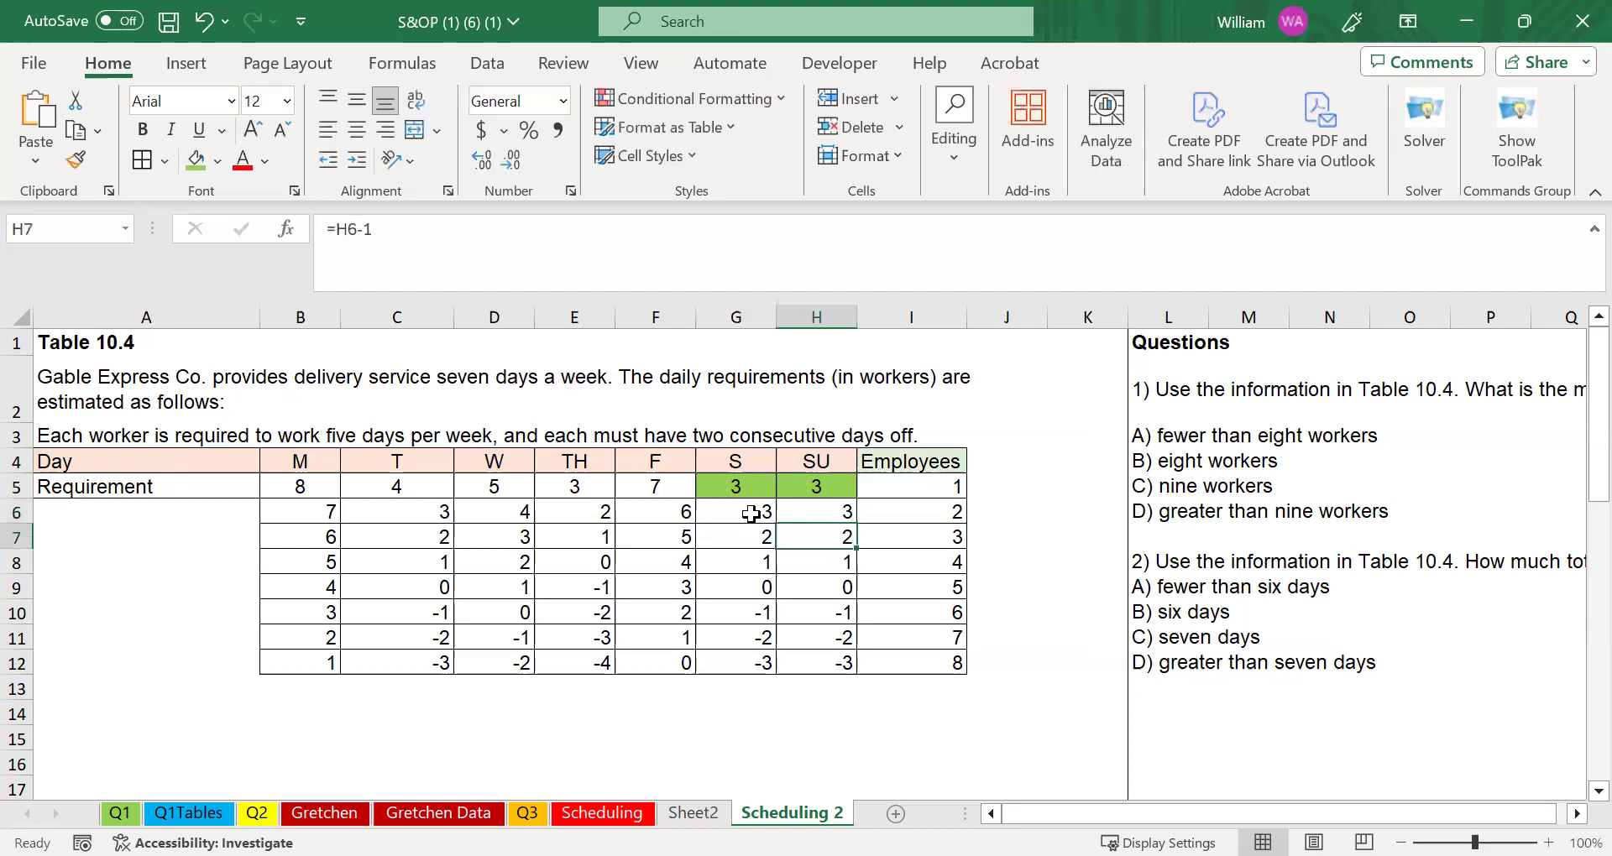
Step: Set the font size of B5:I13 to 18 and center the values horizontally
drag(838, 512, 322, 514)
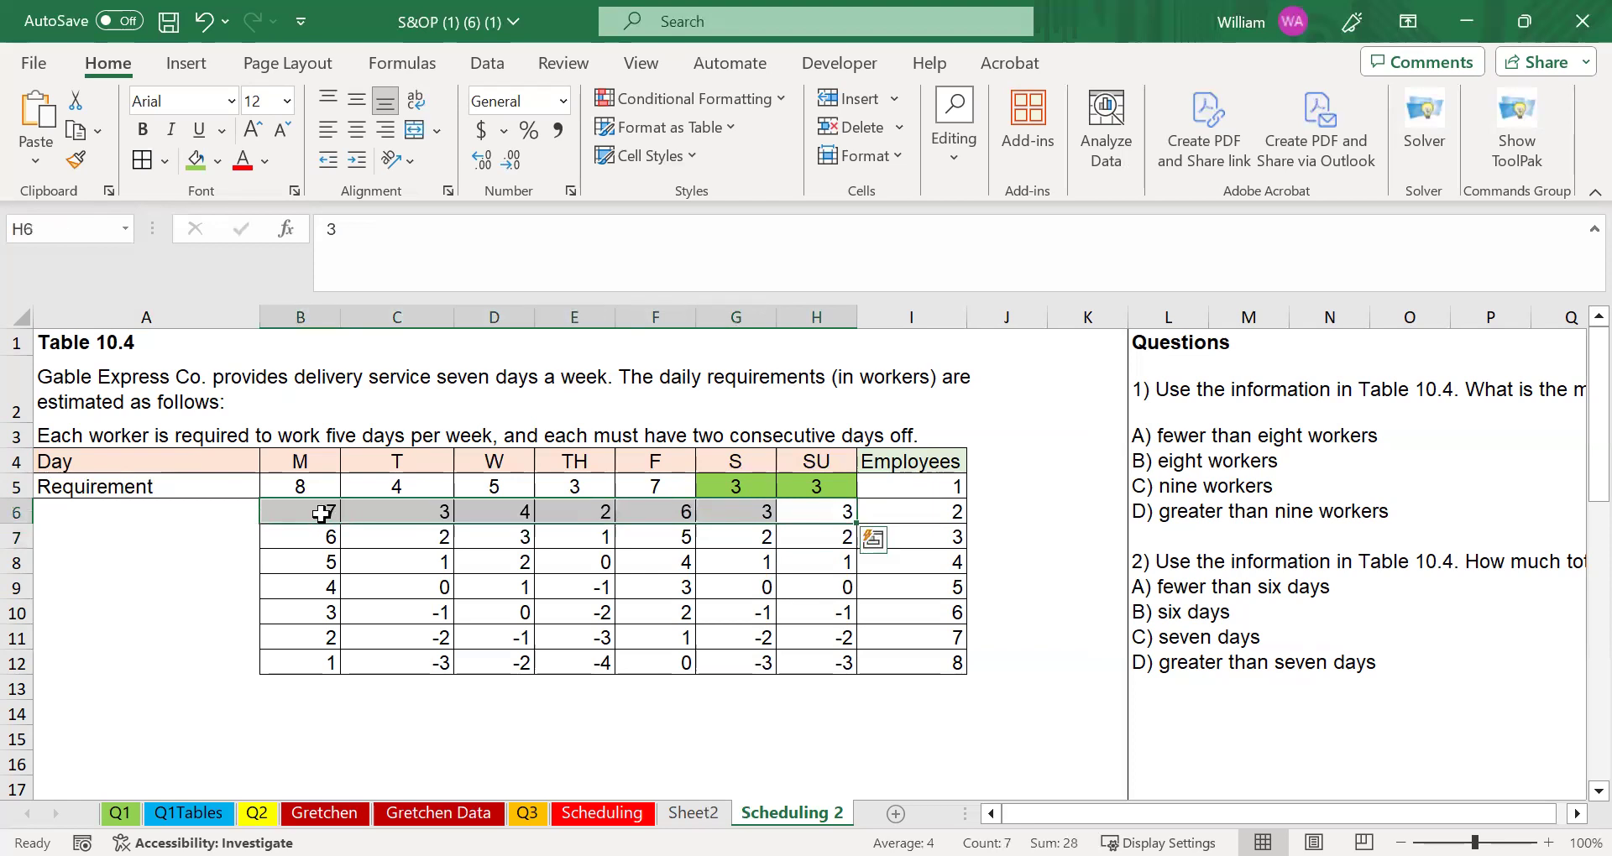
click(407, 567)
drag(314, 486, 923, 690)
click(272, 95)
text(18)
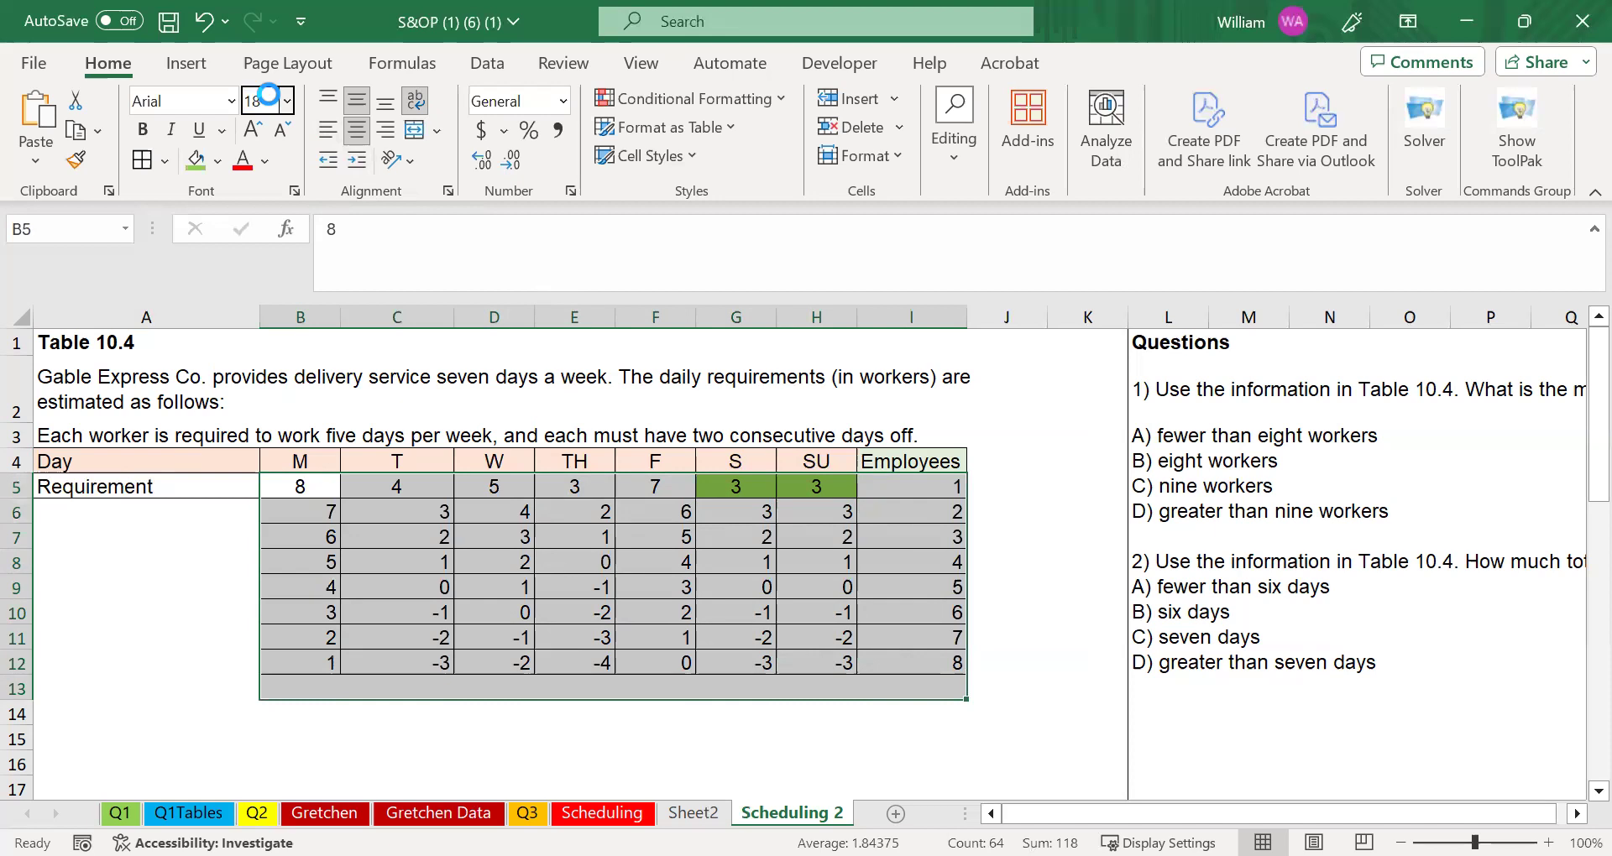
key(Return)
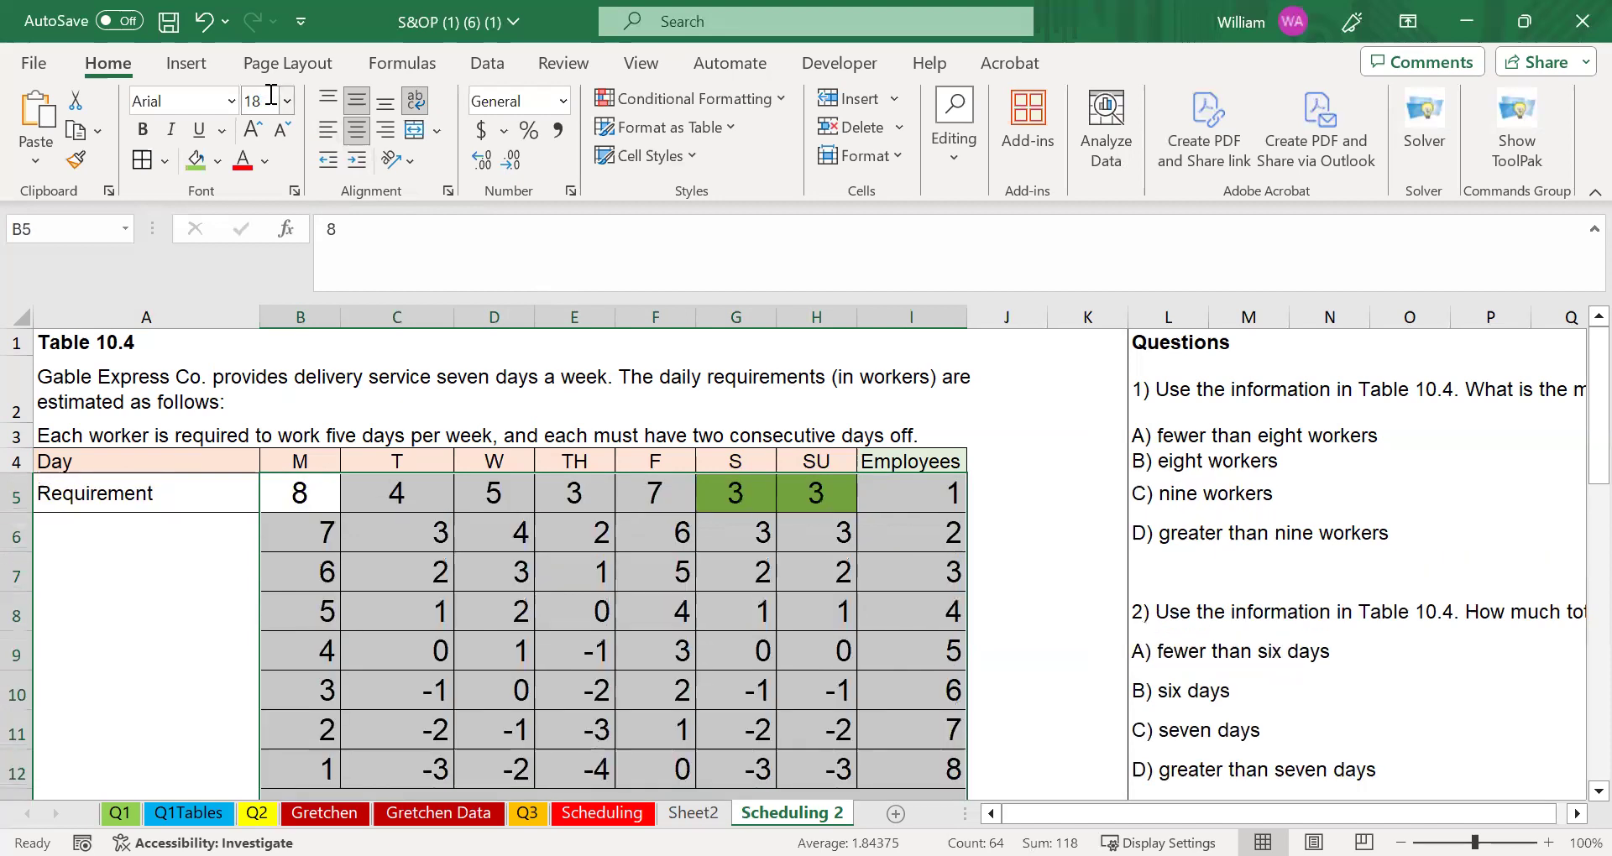
click(359, 131)
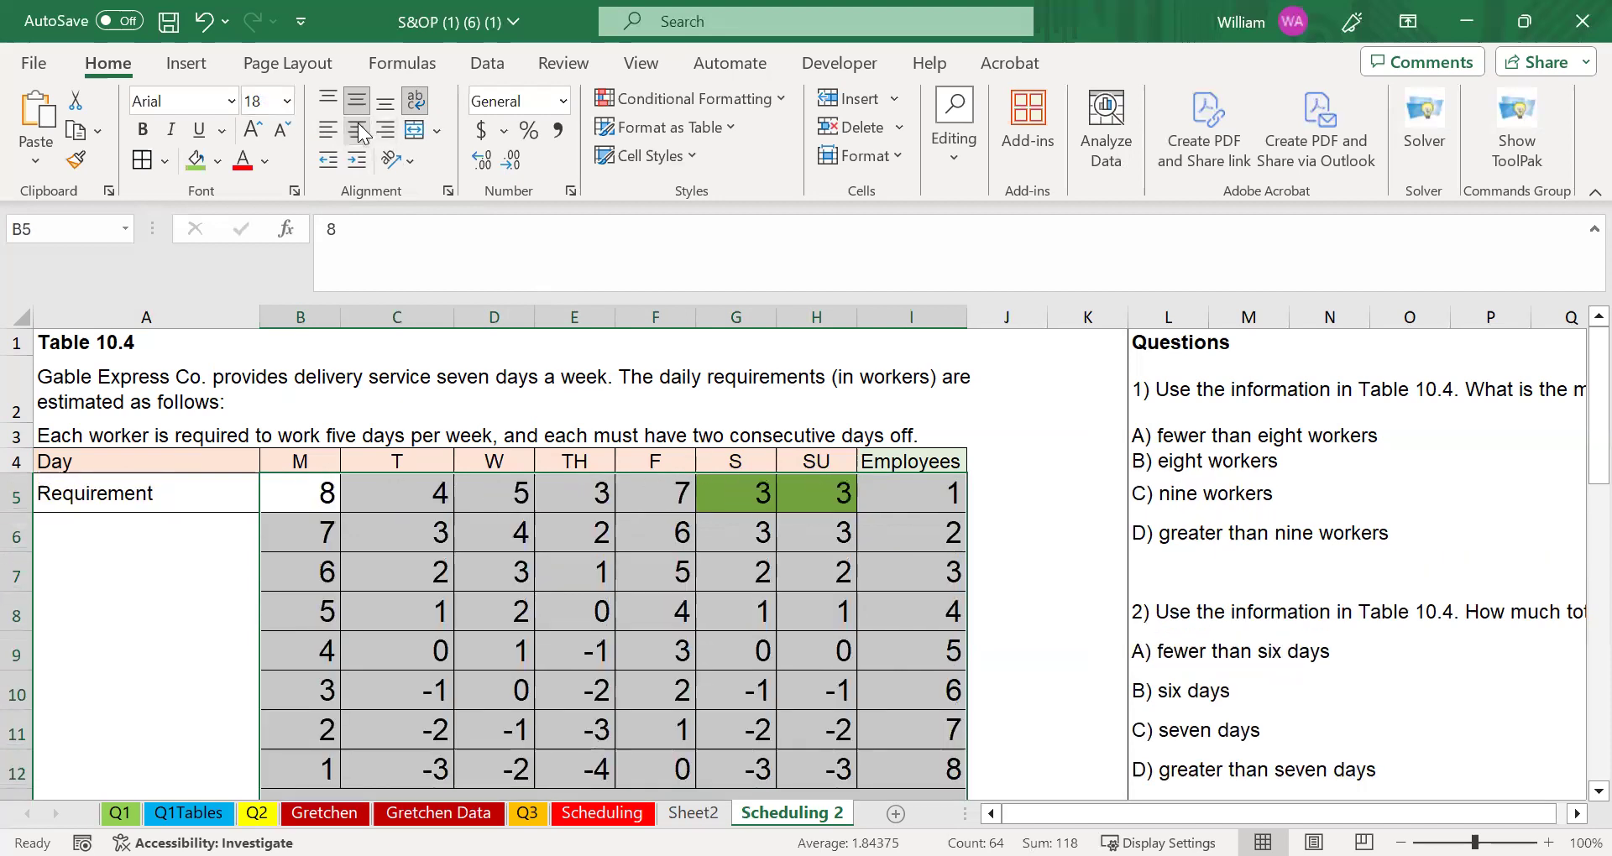
click(358, 131)
Step: Mark Saturday and Sunday as the second employee's days off by filling G6:H6 with light green
click(807, 542)
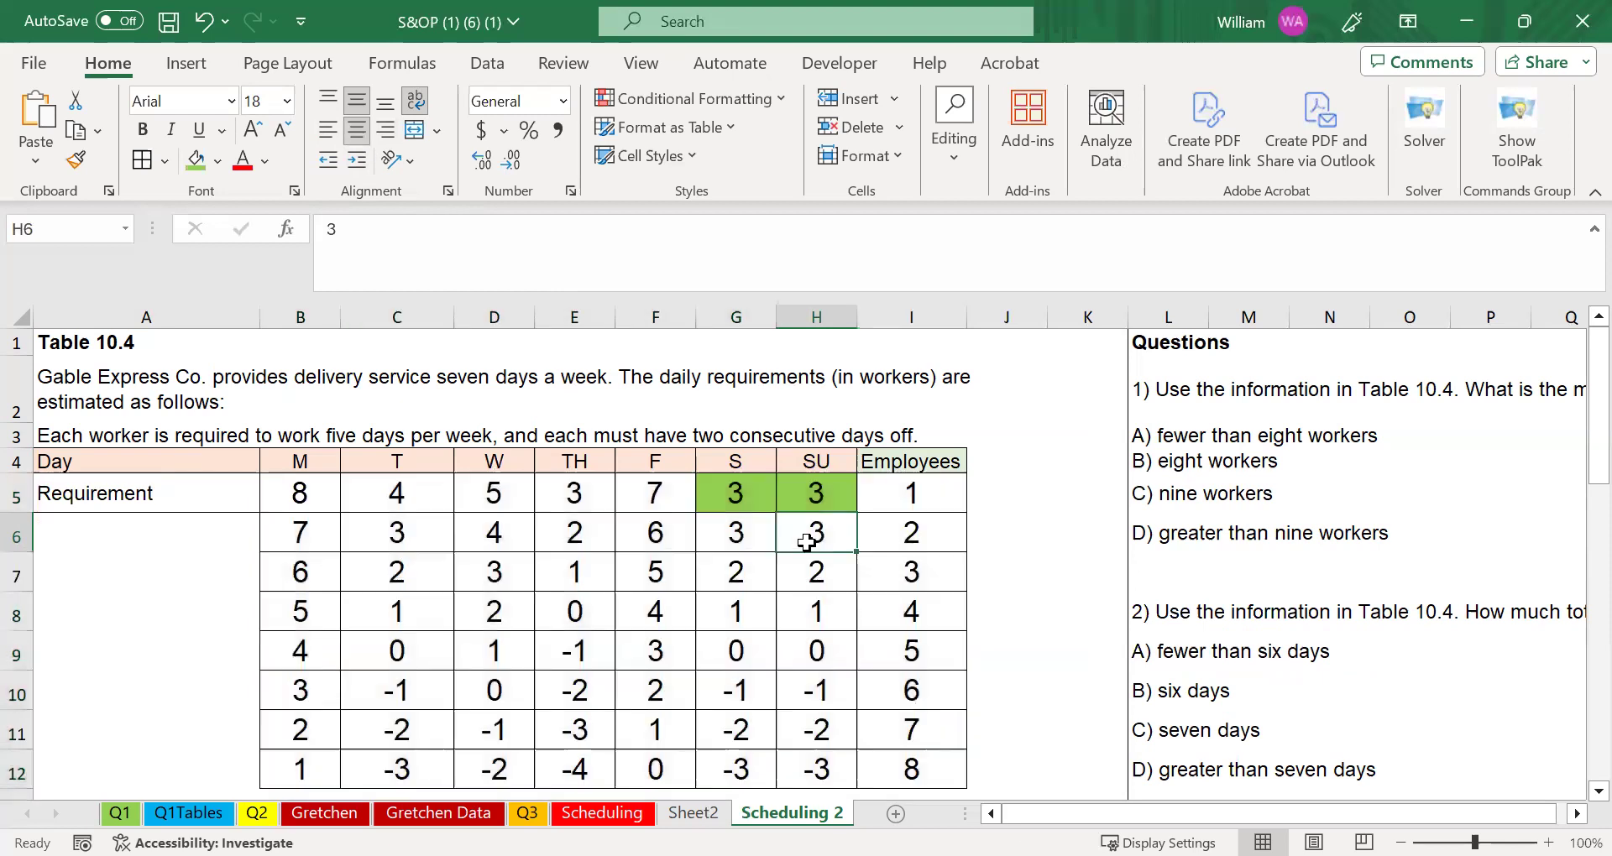
drag(806, 542, 750, 539)
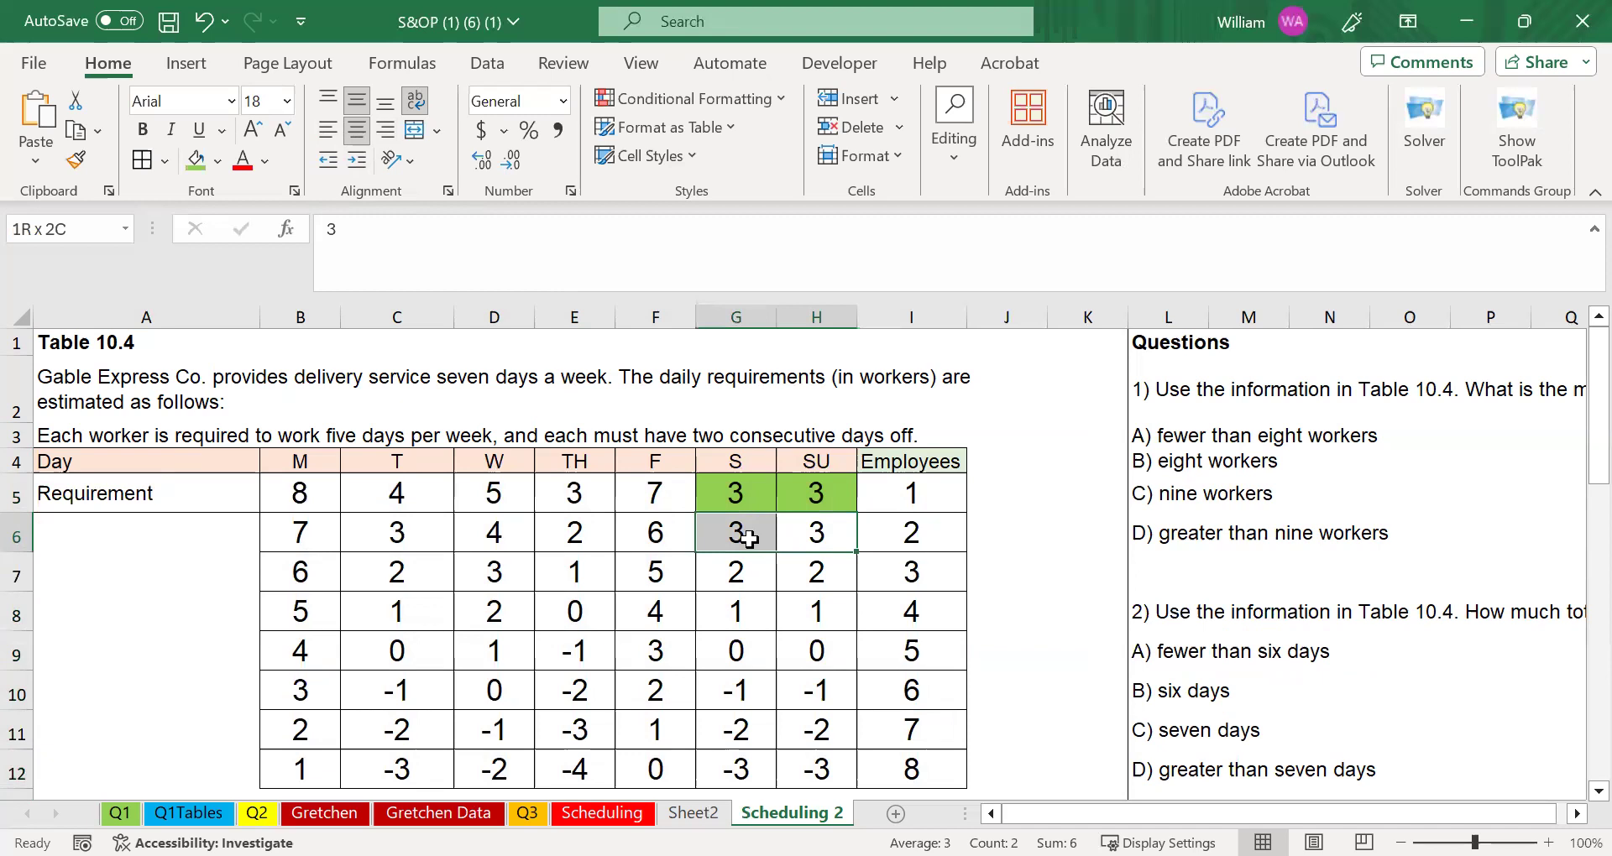
drag(522, 524, 568, 531)
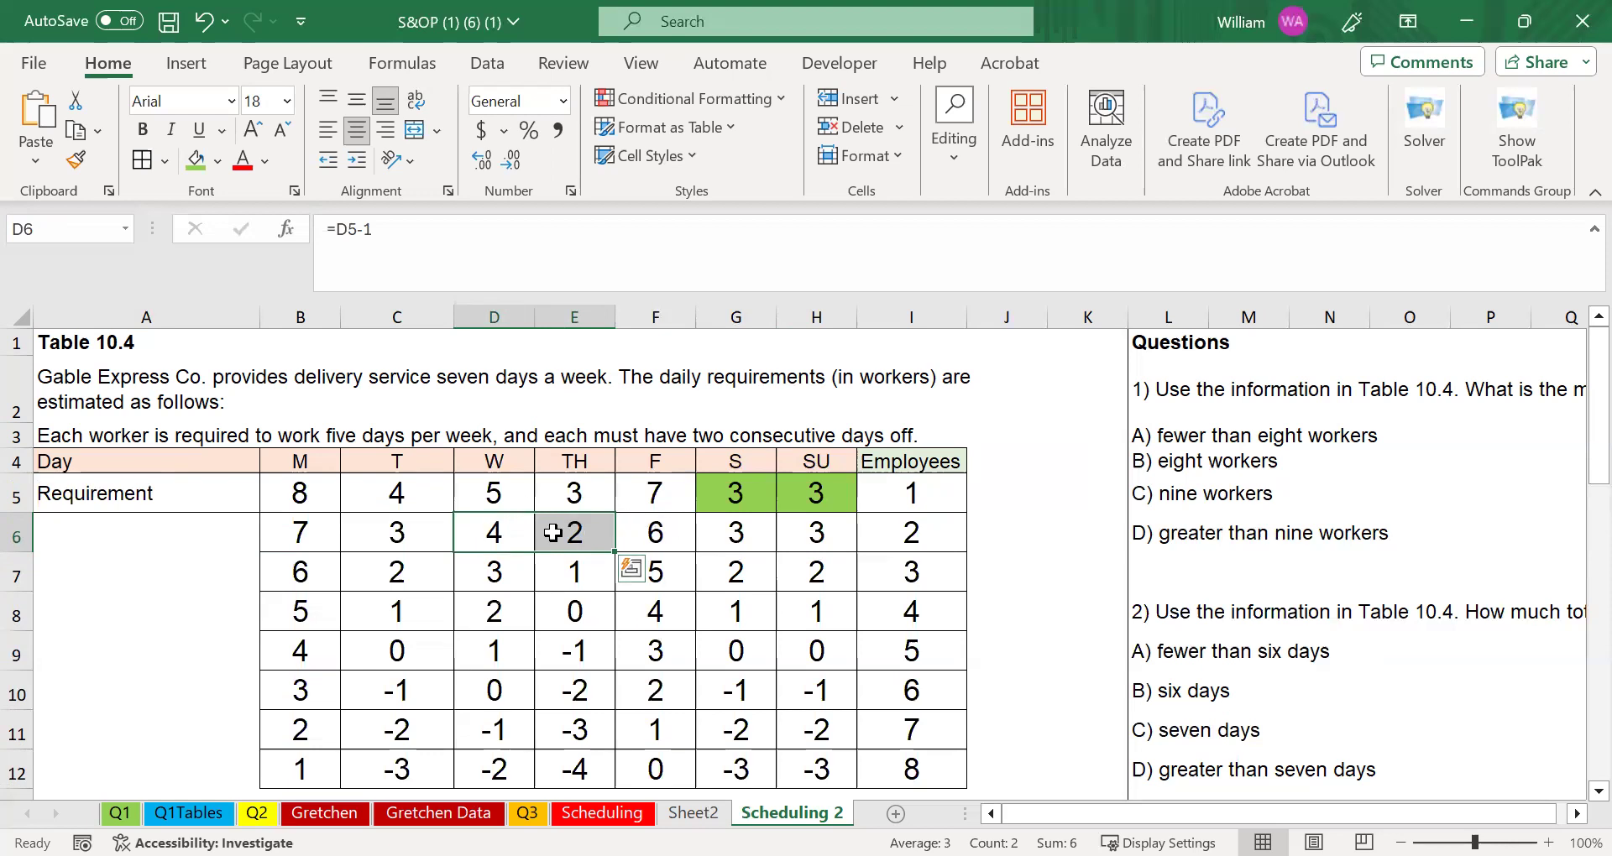
drag(728, 534, 813, 531)
click(196, 159)
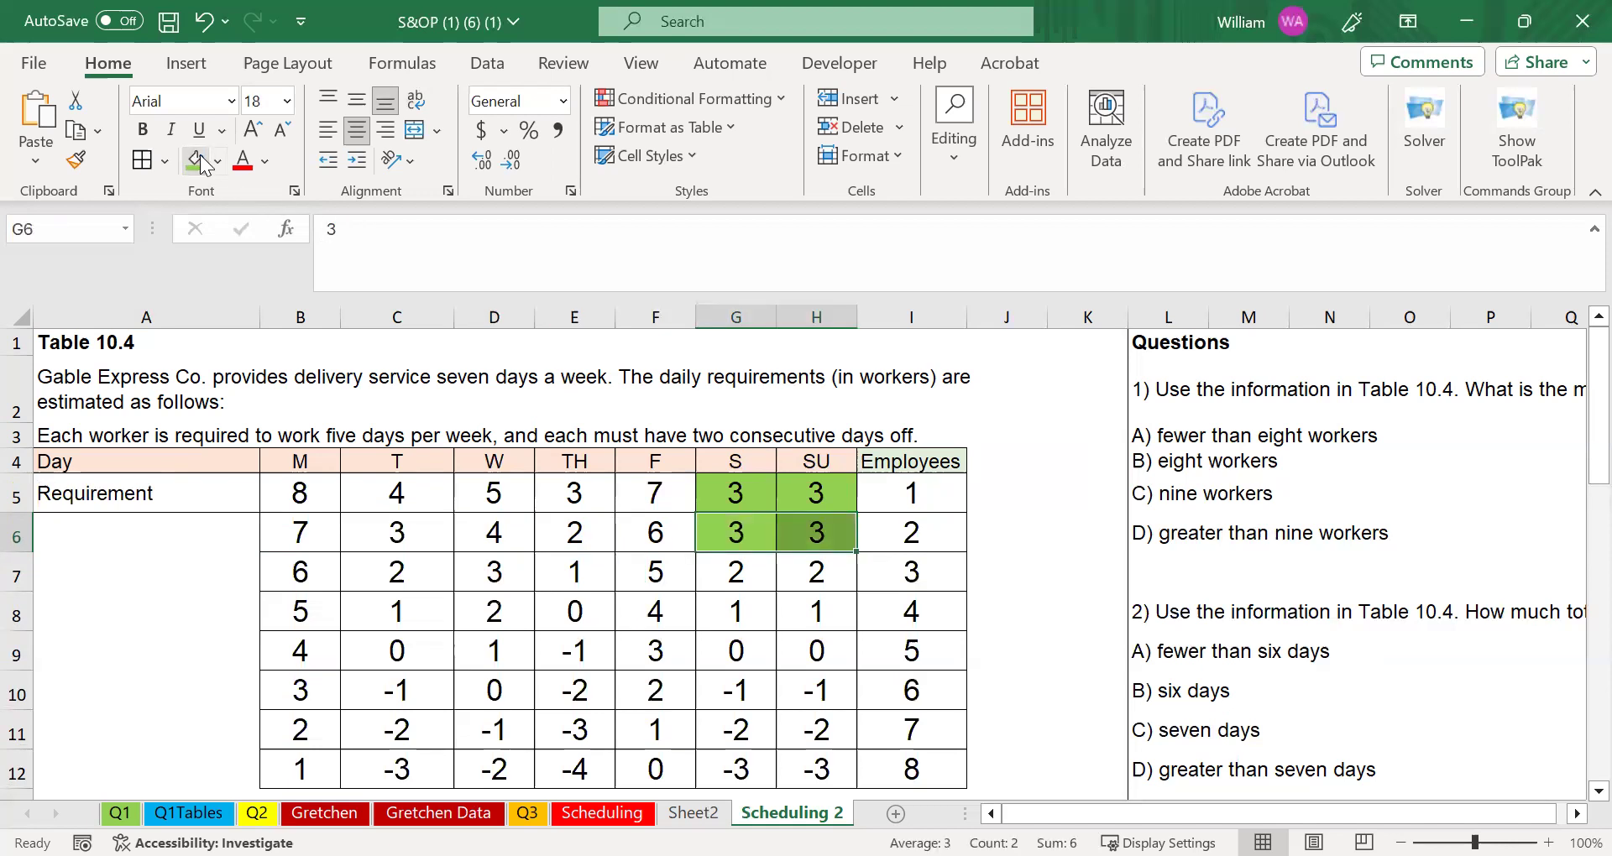
Step: Carry the second employee's days off down to the third employee's row by entering 3 in G7 and H7
click(752, 538)
drag(754, 539, 811, 536)
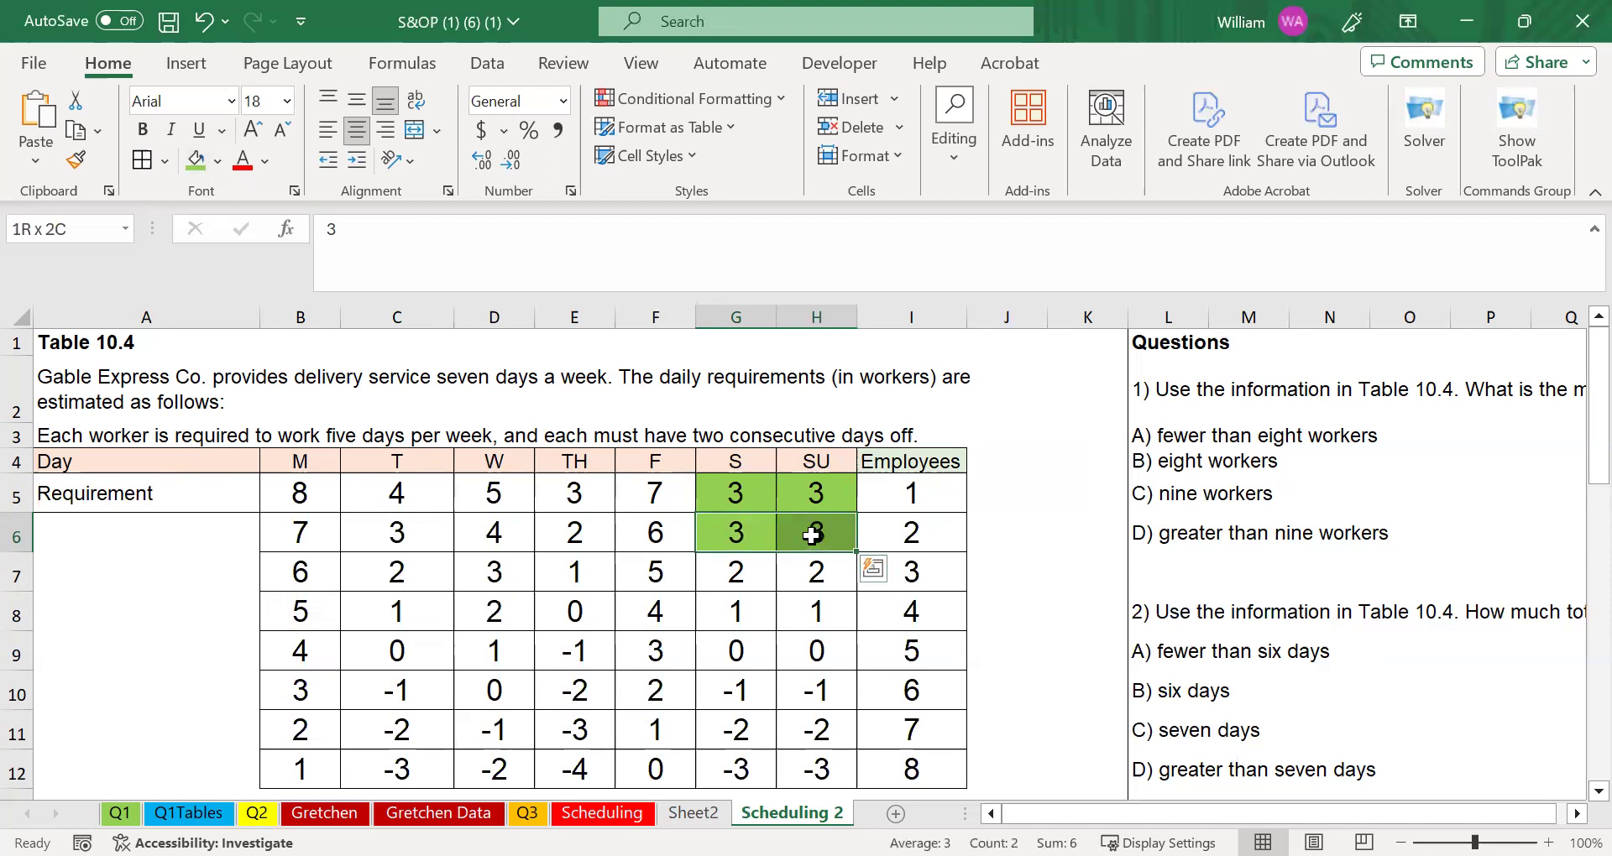
click(747, 577)
text(3)
key(Tab)
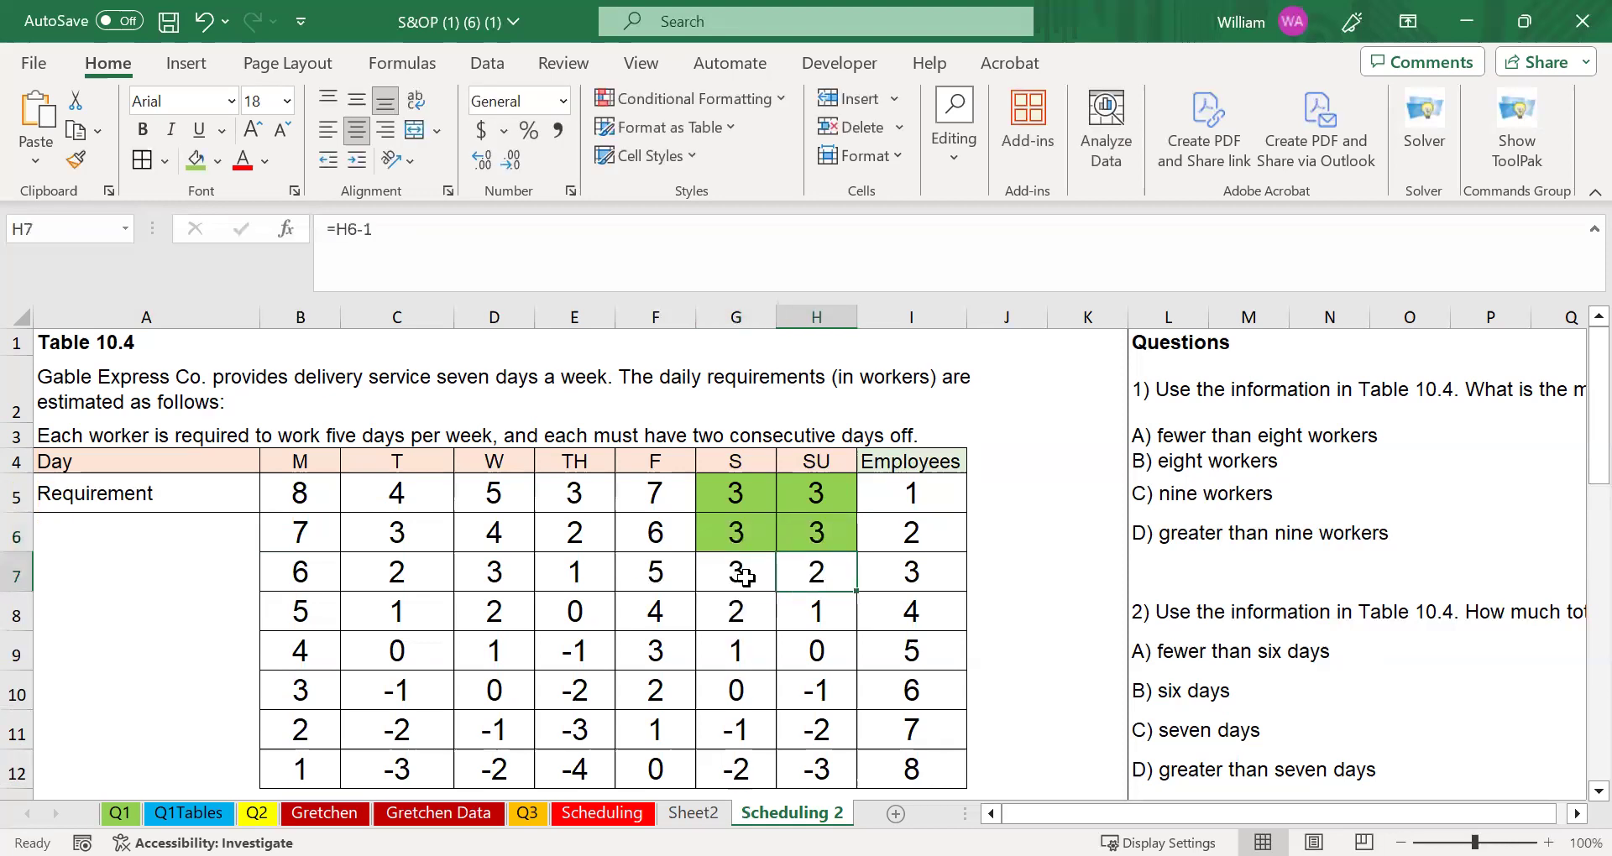
text(3)
key(Return)
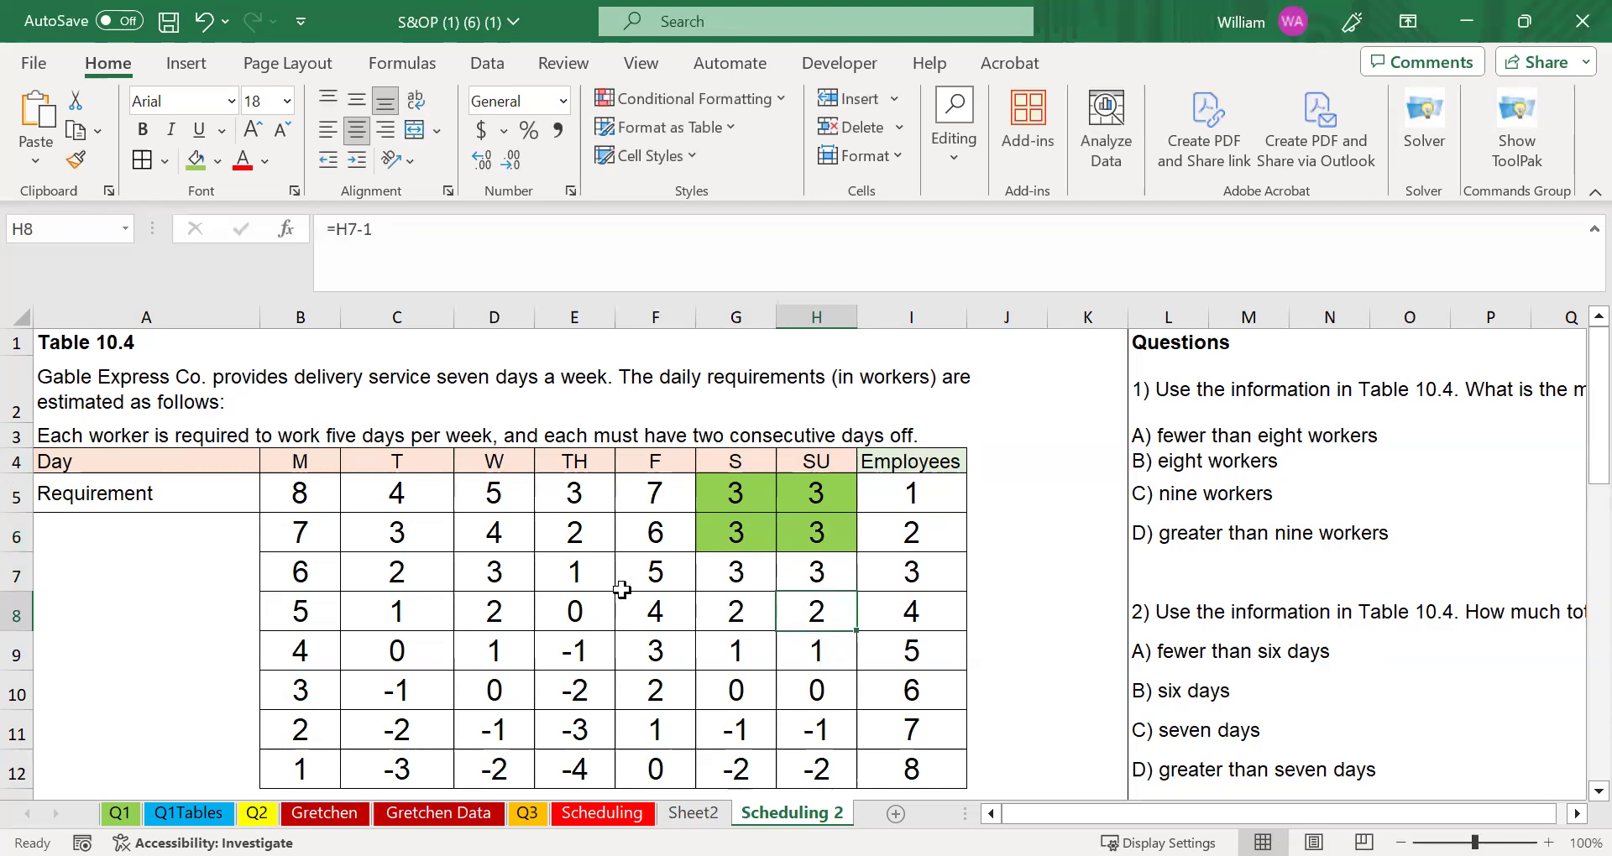
Step: Mark Wednesday and Thursday as the third employee's days off by filling D7:E7 with light green
click(782, 569)
drag(781, 570, 309, 575)
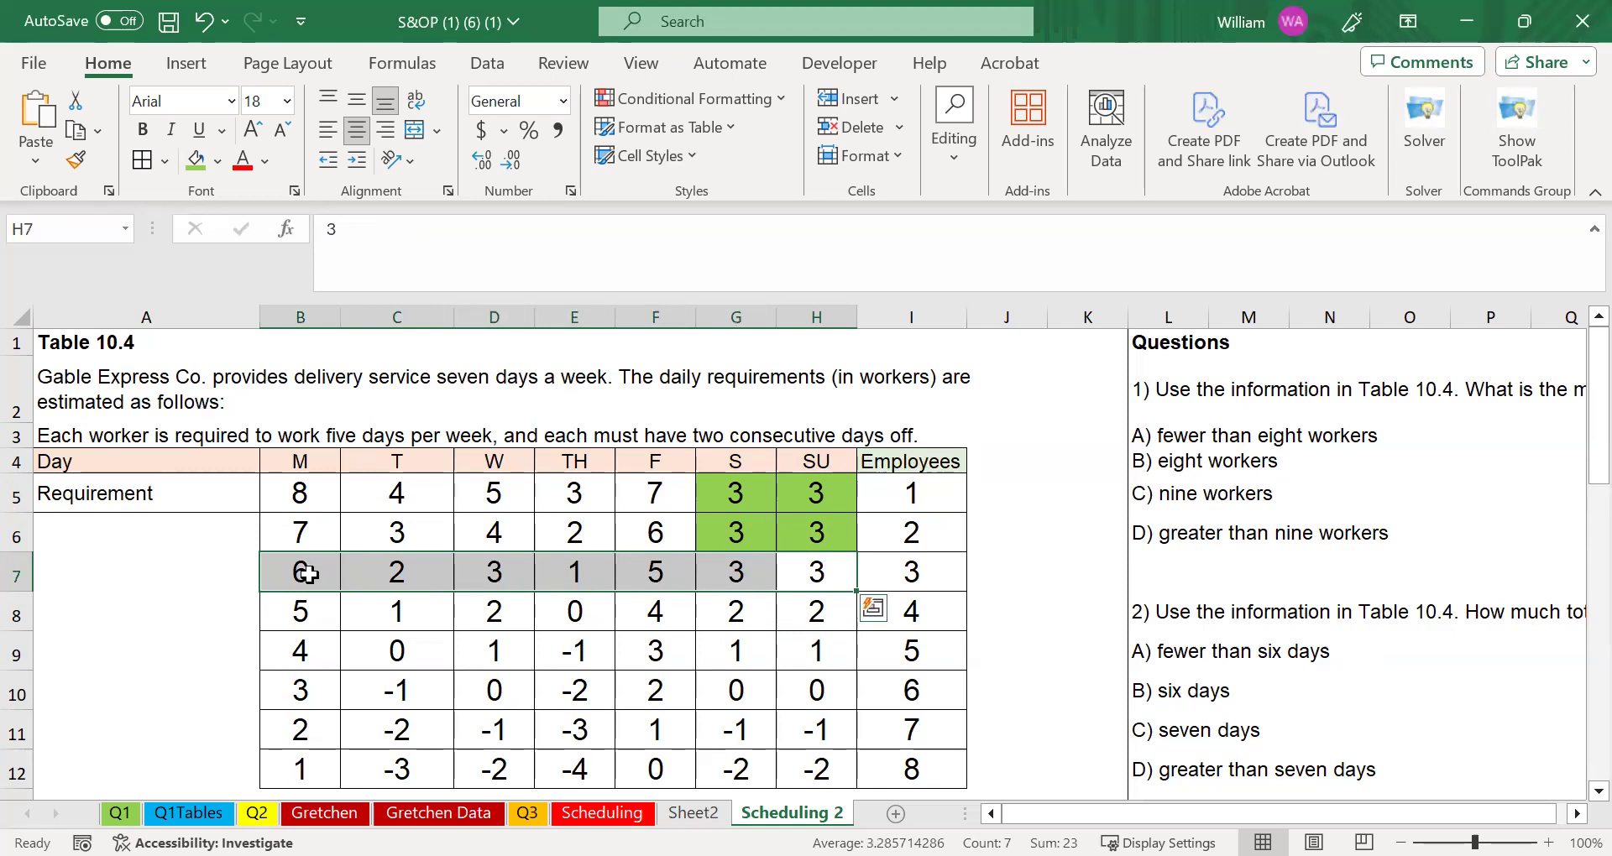
drag(395, 572, 565, 582)
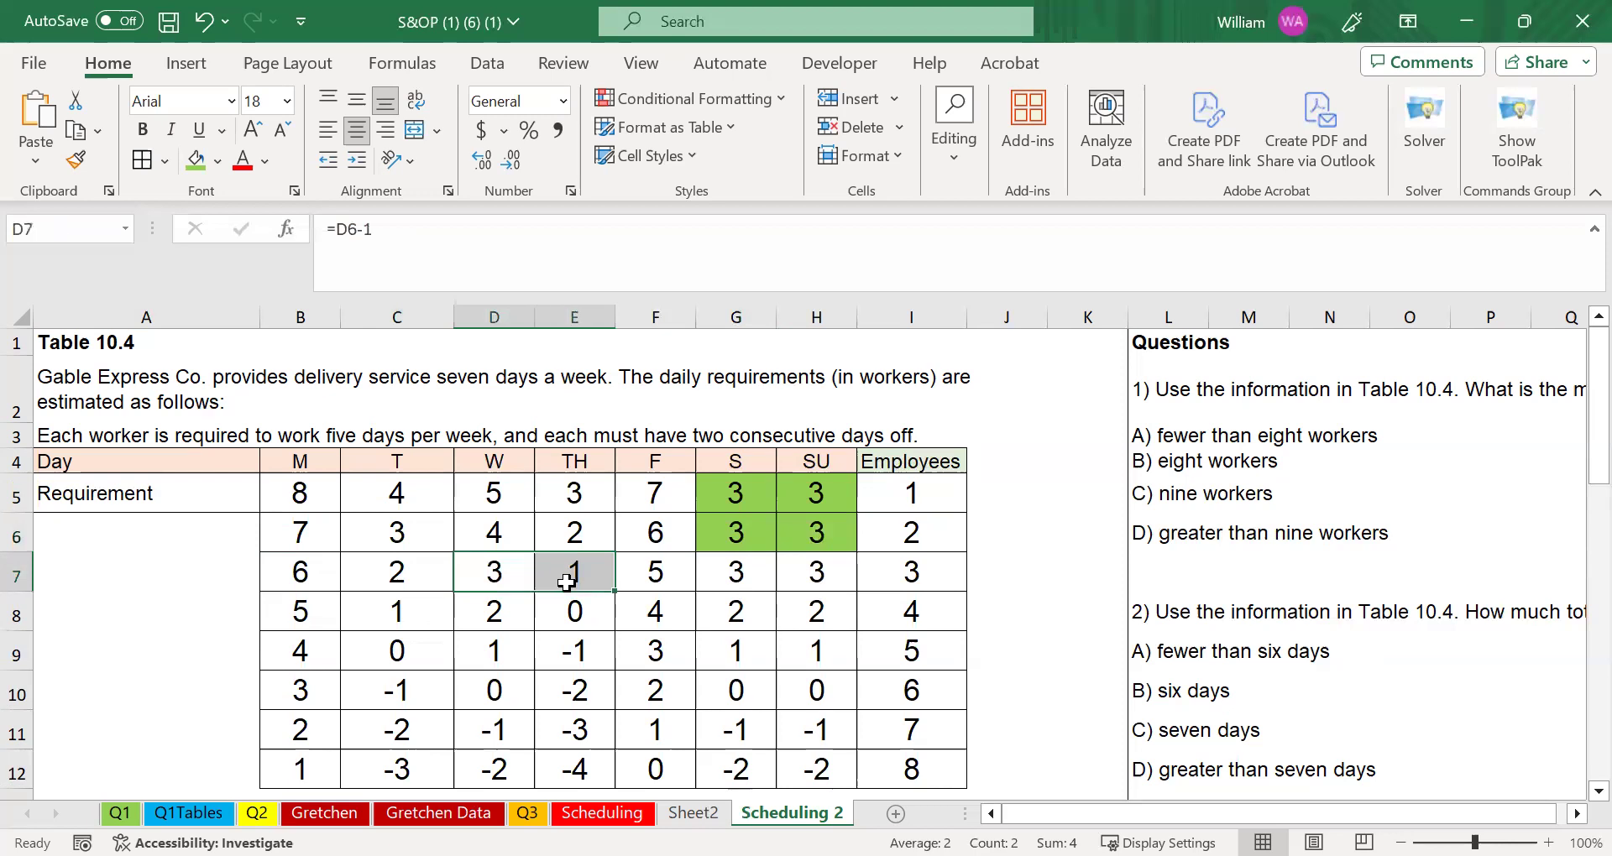
click(194, 159)
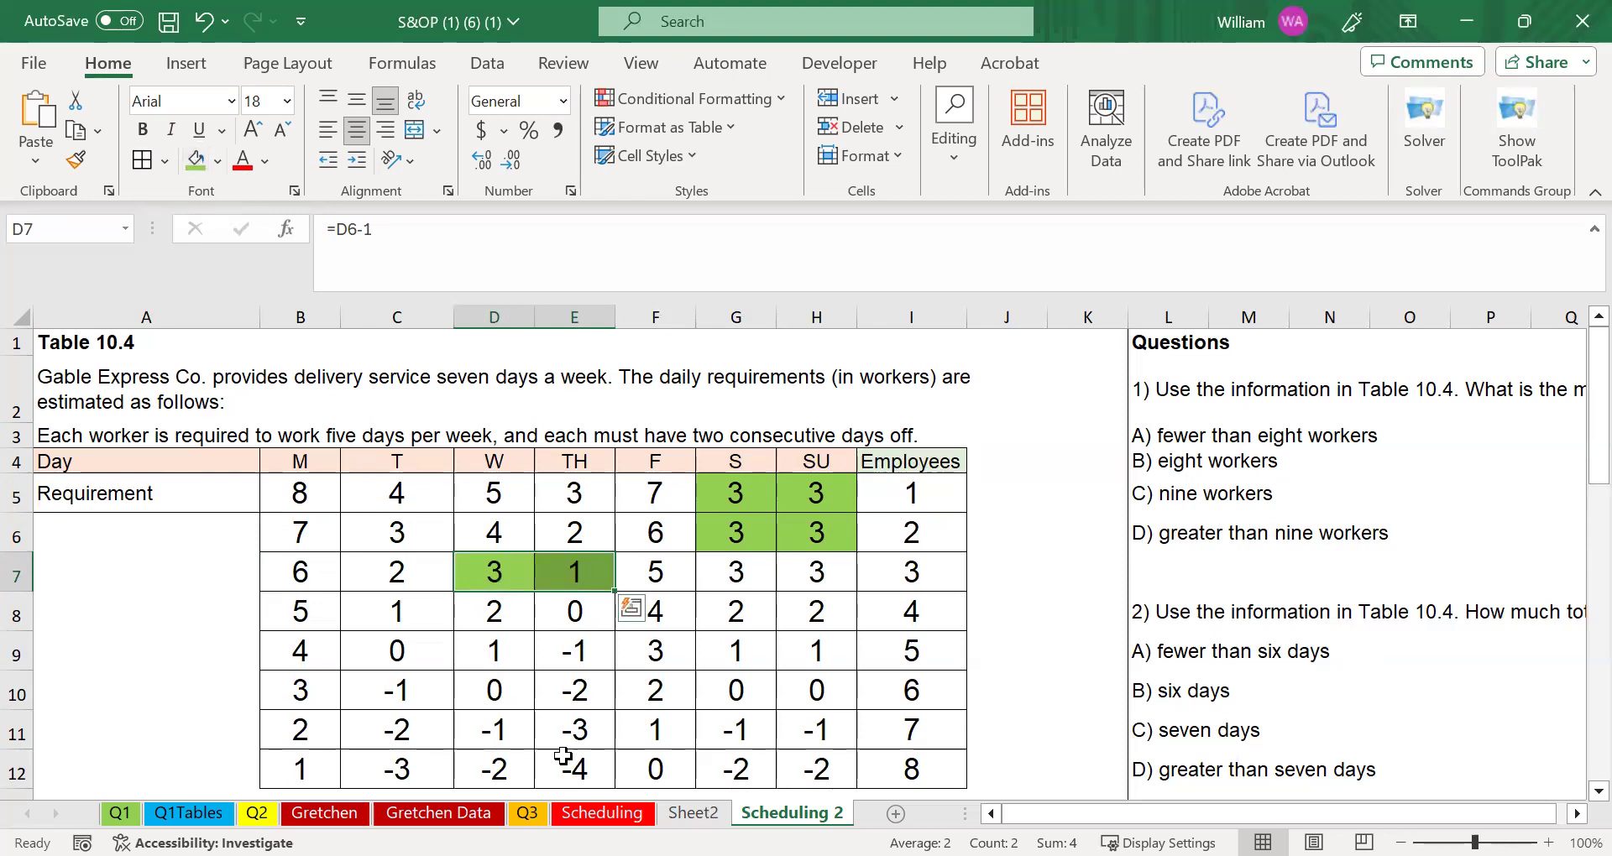
Step: Carry the third employee's days off down to row 8 by entering 3 in D8 and 1 in E8
click(495, 621)
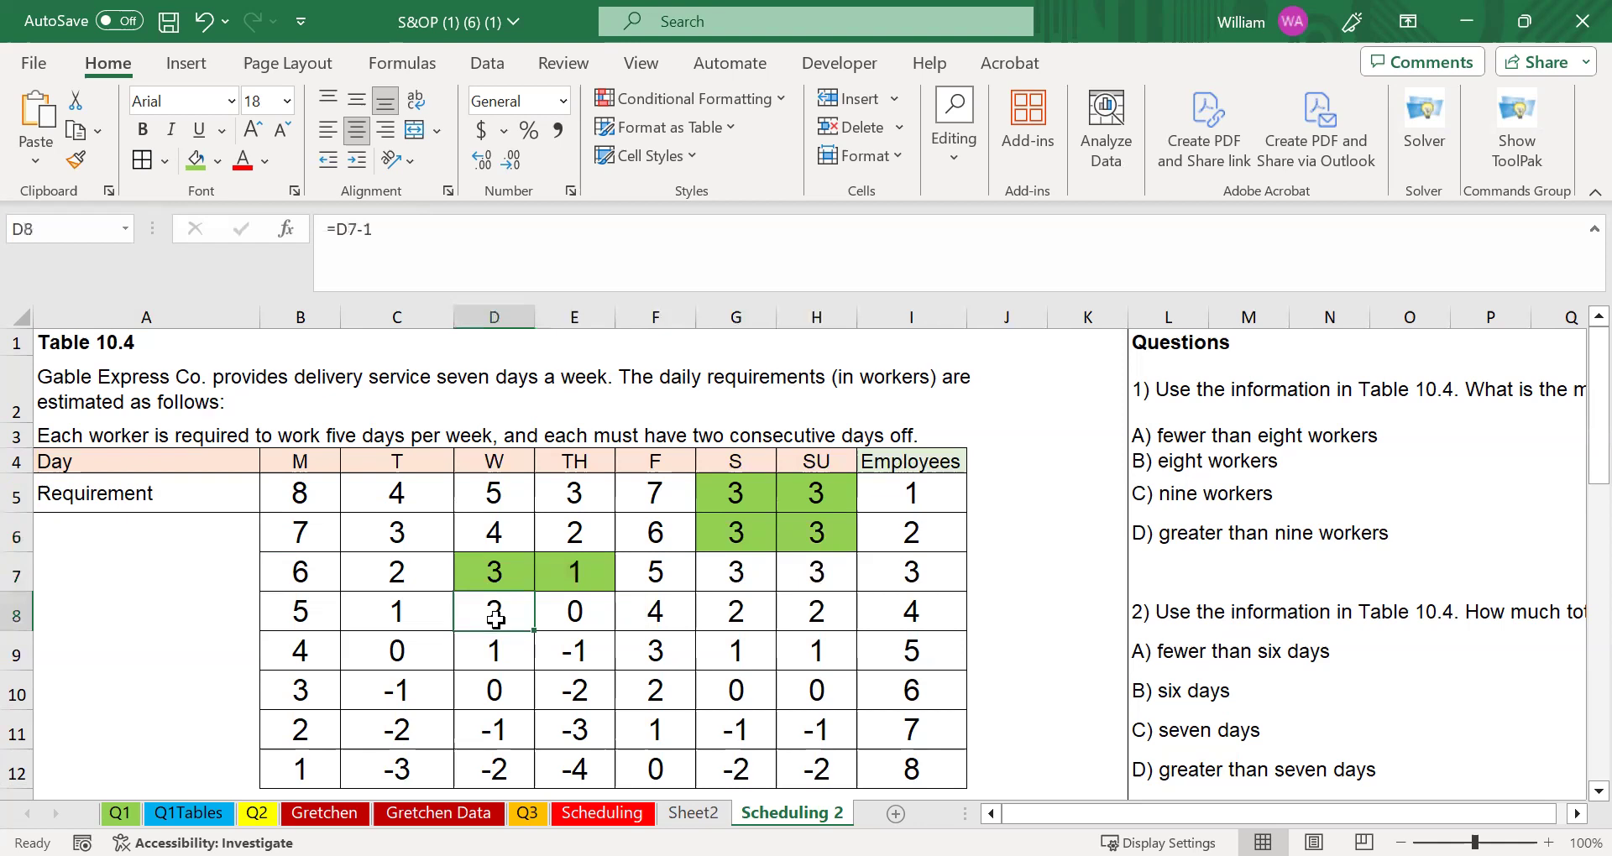
text(3)
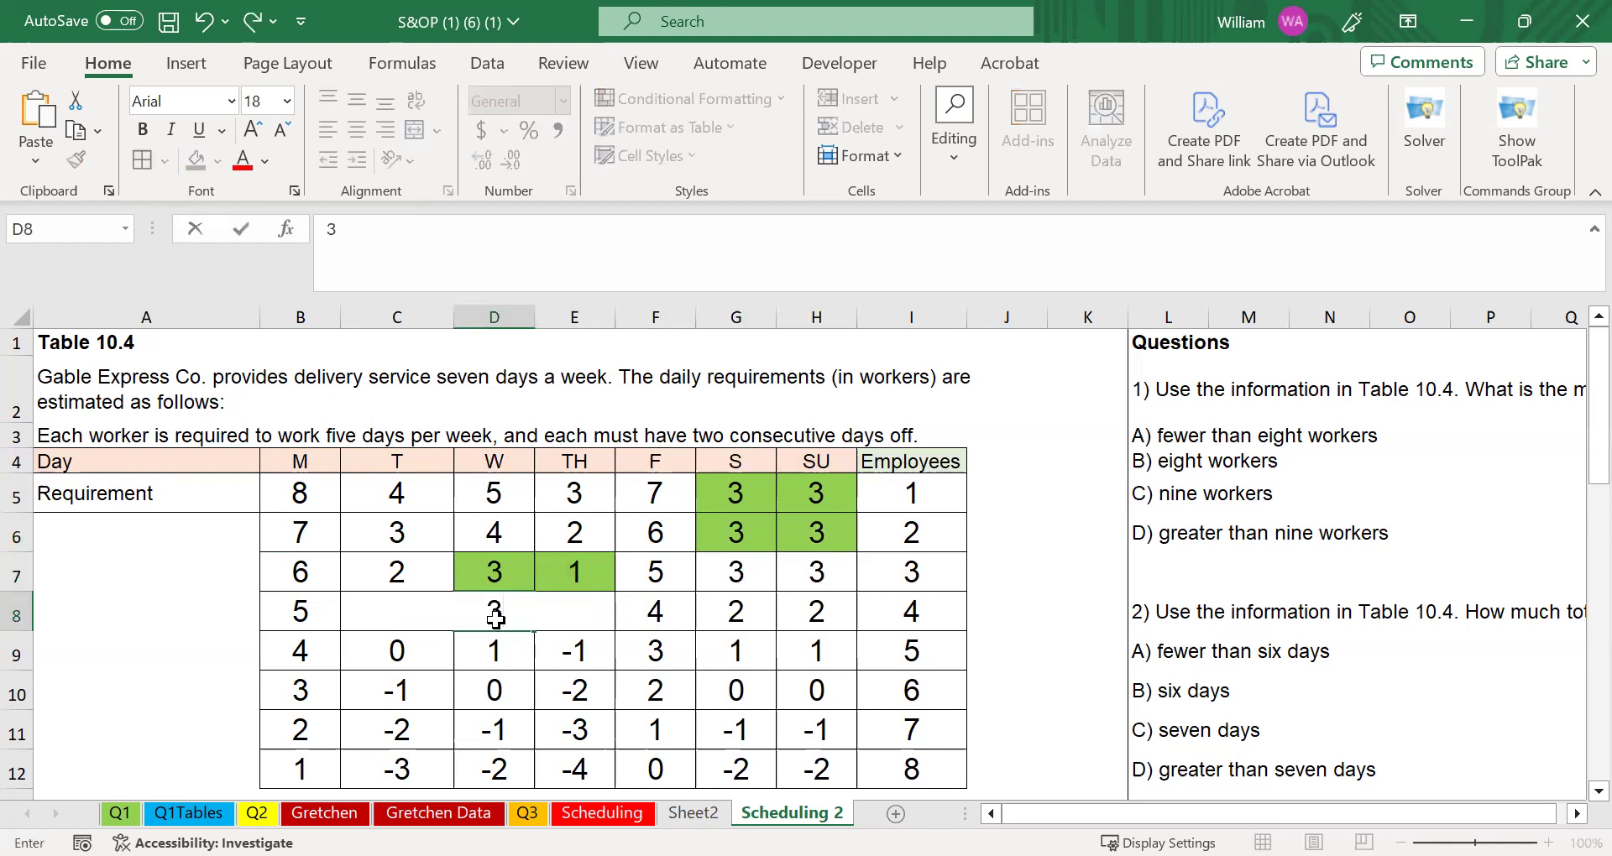
key(Tab)
text(1)
key(Return)
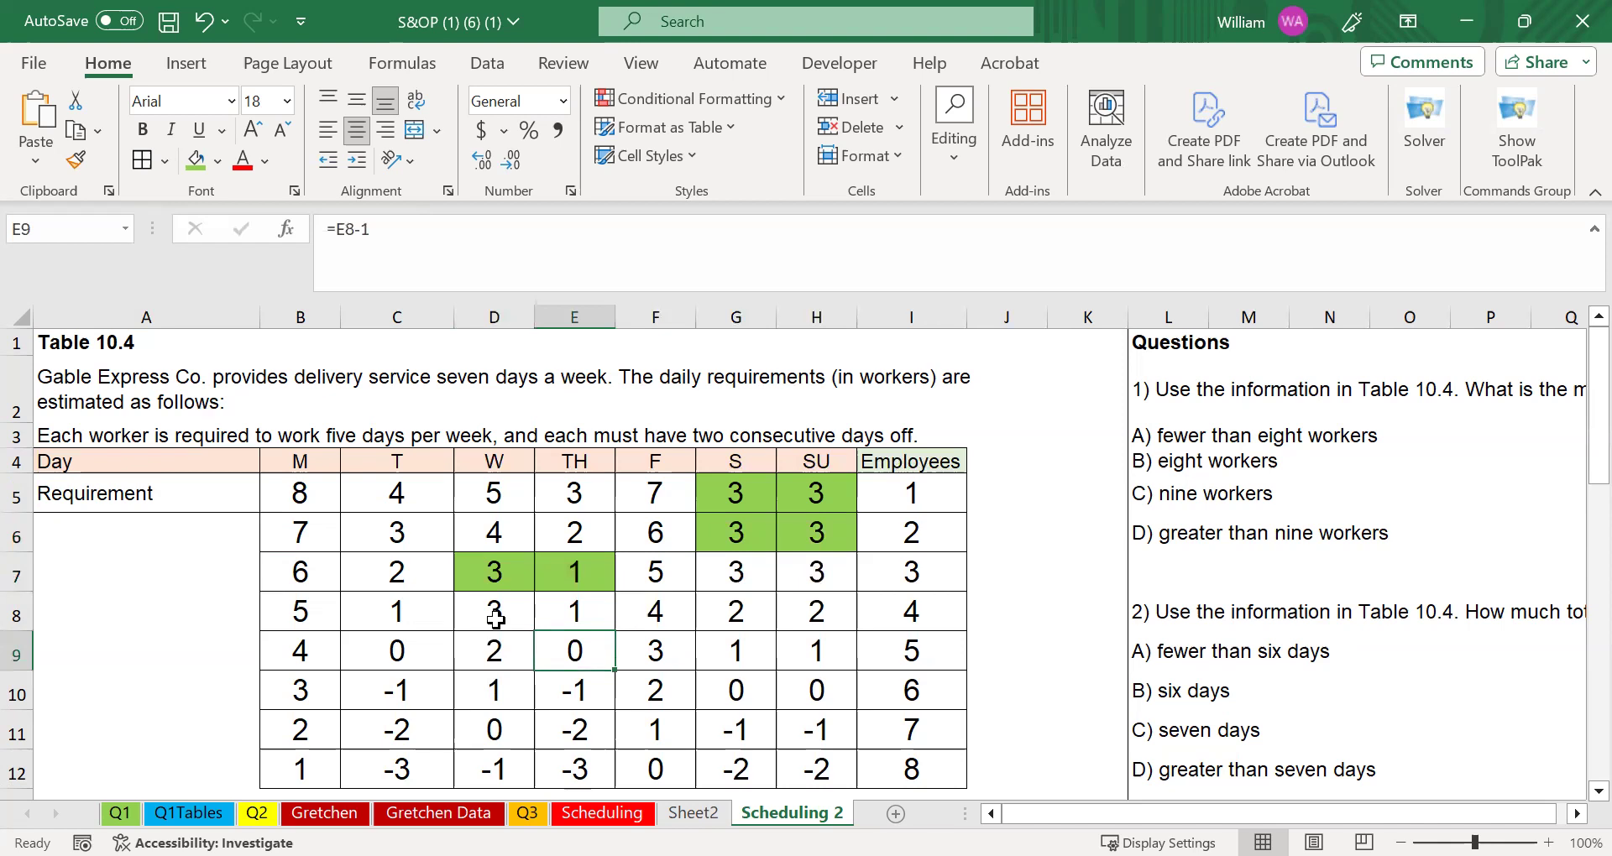
Step: Mark Saturday and Sunday as the fourth employee's days off by filling G8:H8 with light green
click(503, 616)
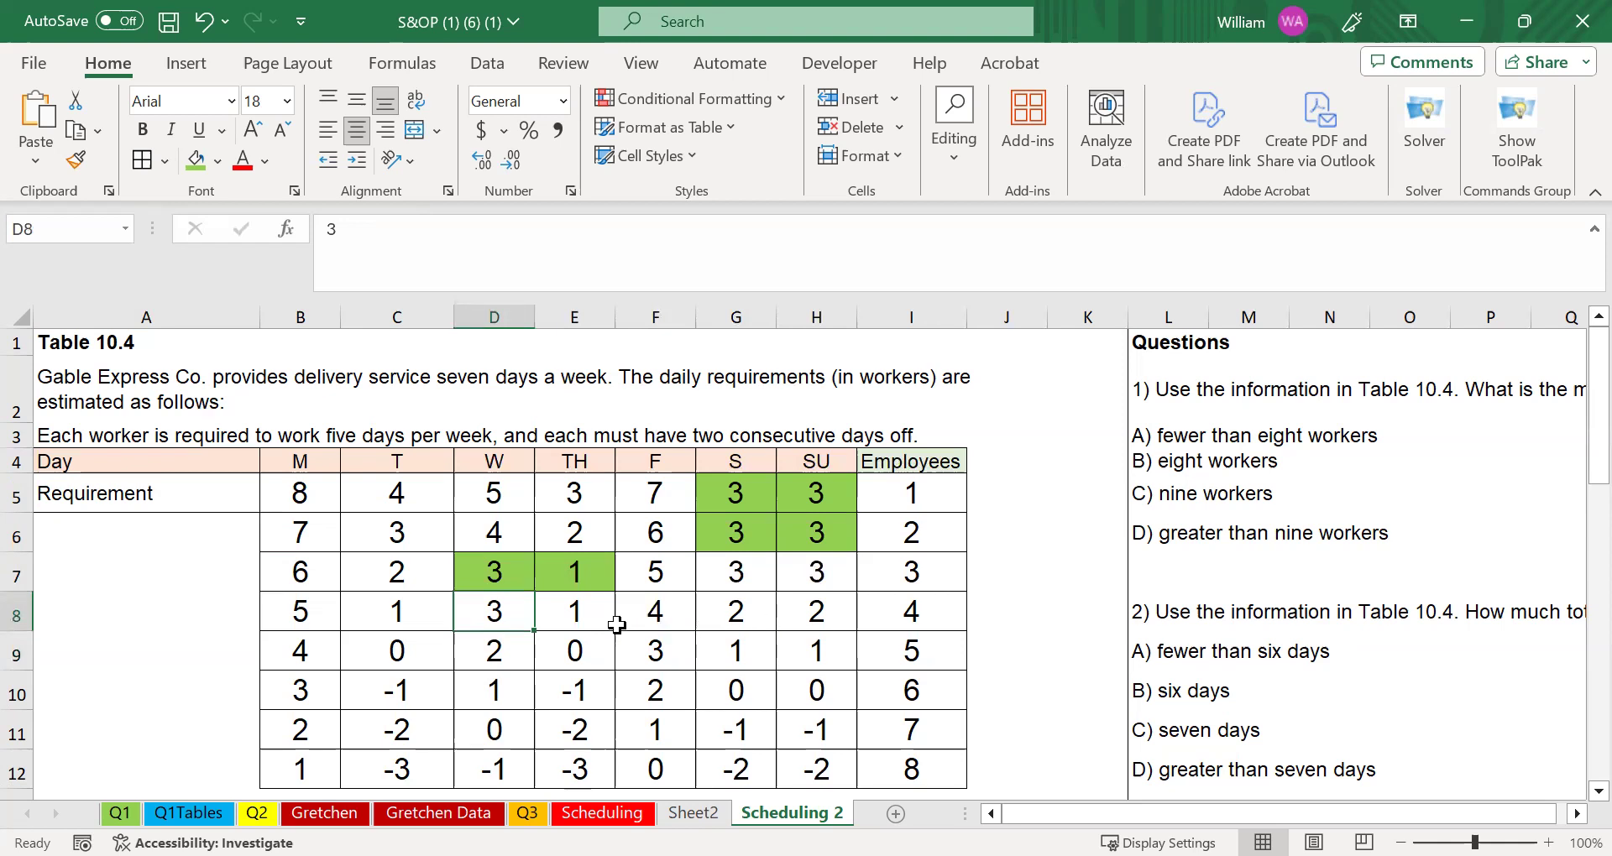
drag(409, 605, 572, 617)
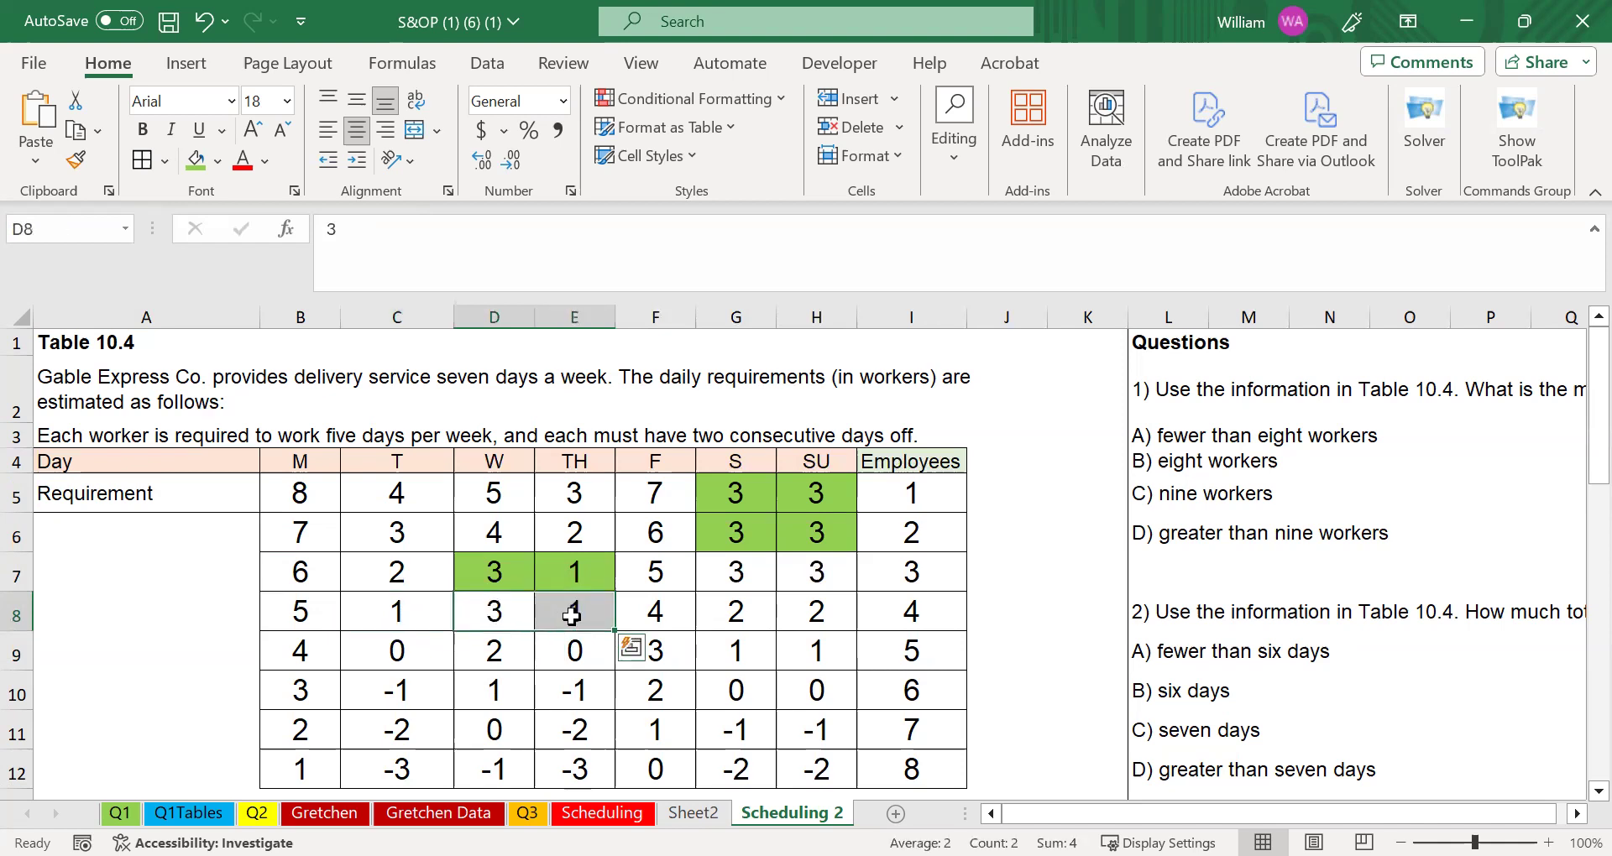
drag(739, 619, 811, 615)
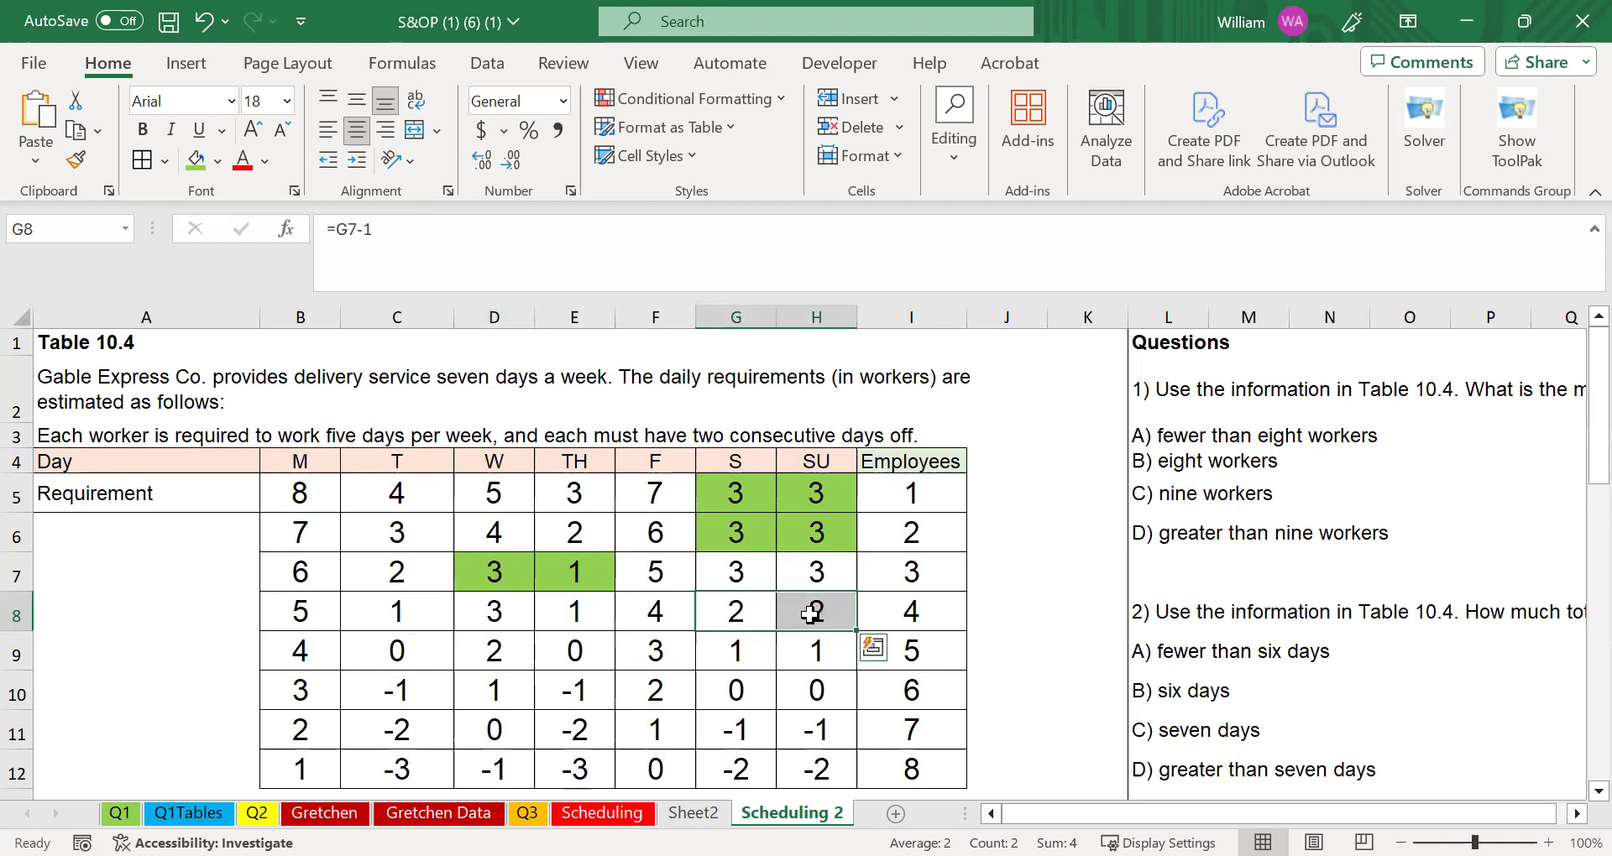
click(198, 168)
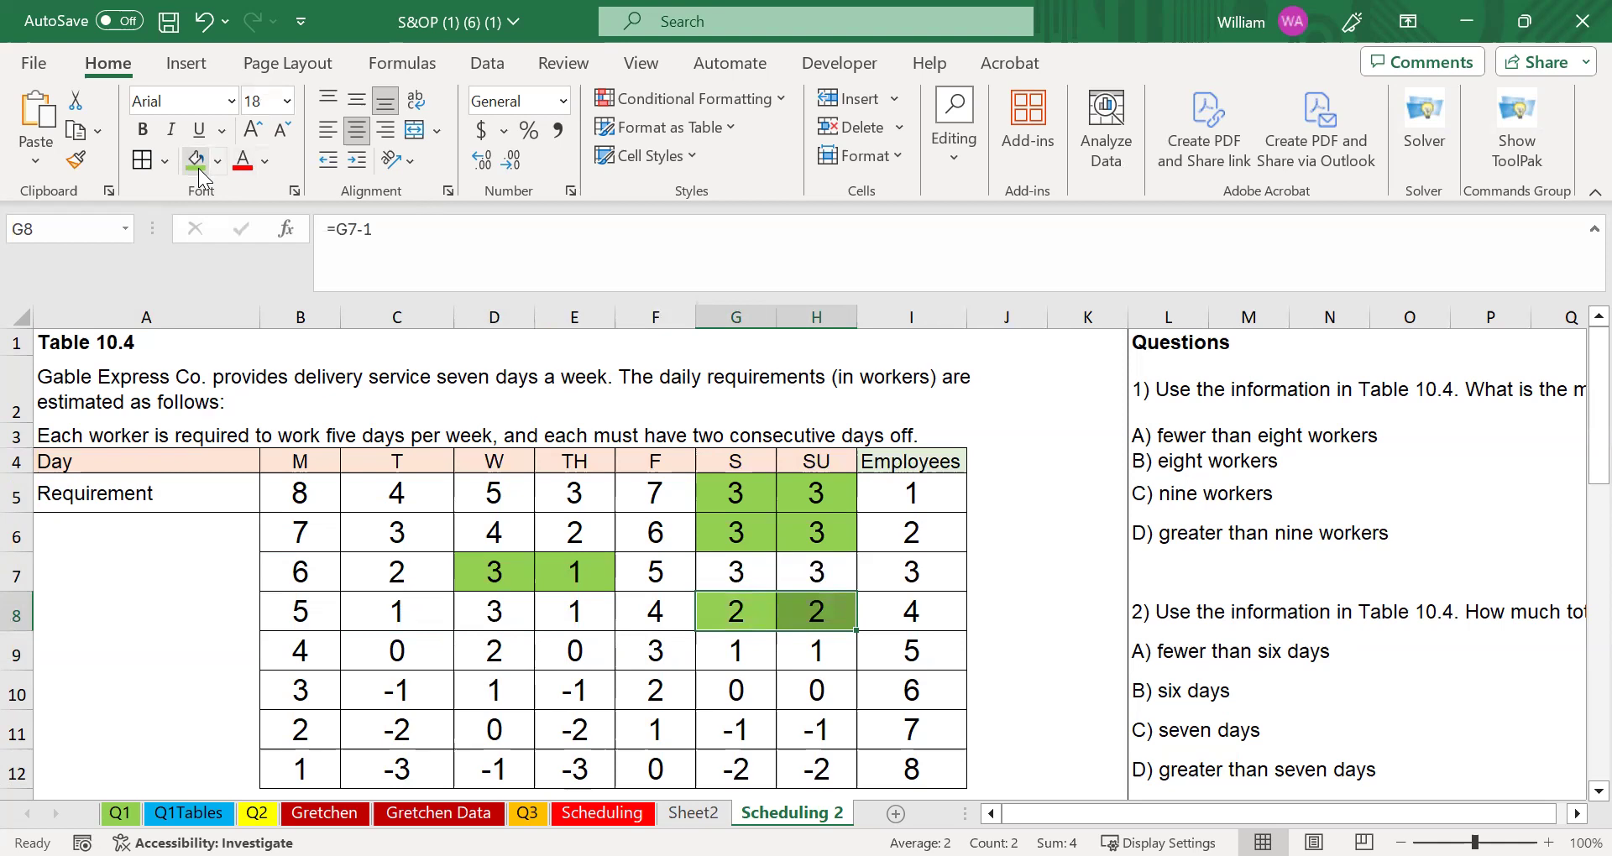
Step: Carry the fourth employee's days off down to row 9 by entering 2 in G9 and H9
click(744, 656)
text(2)
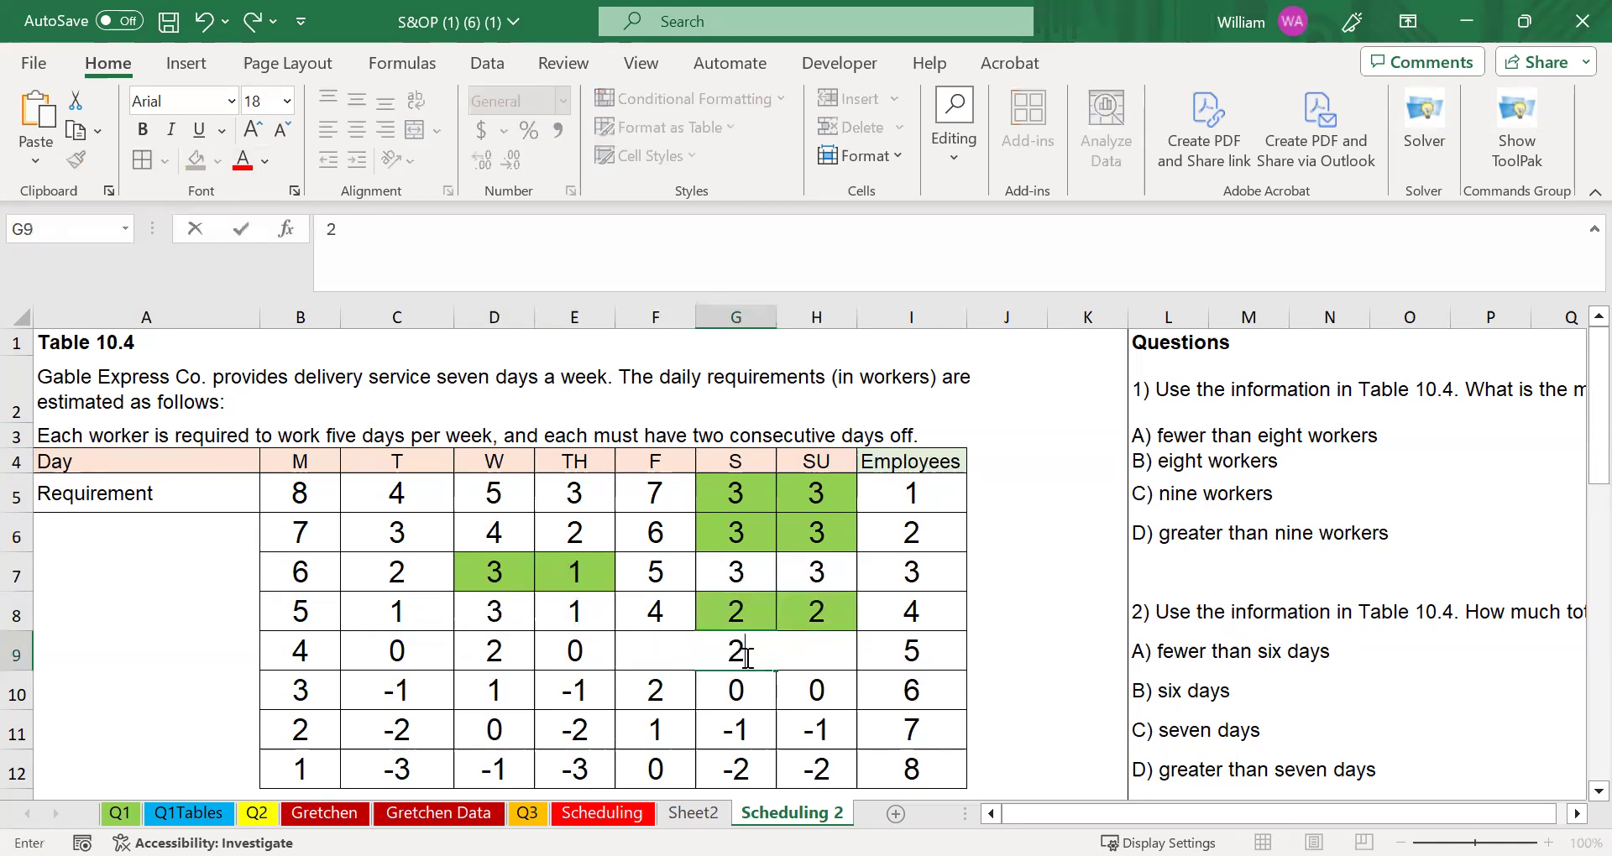
key(Tab)
text(2)
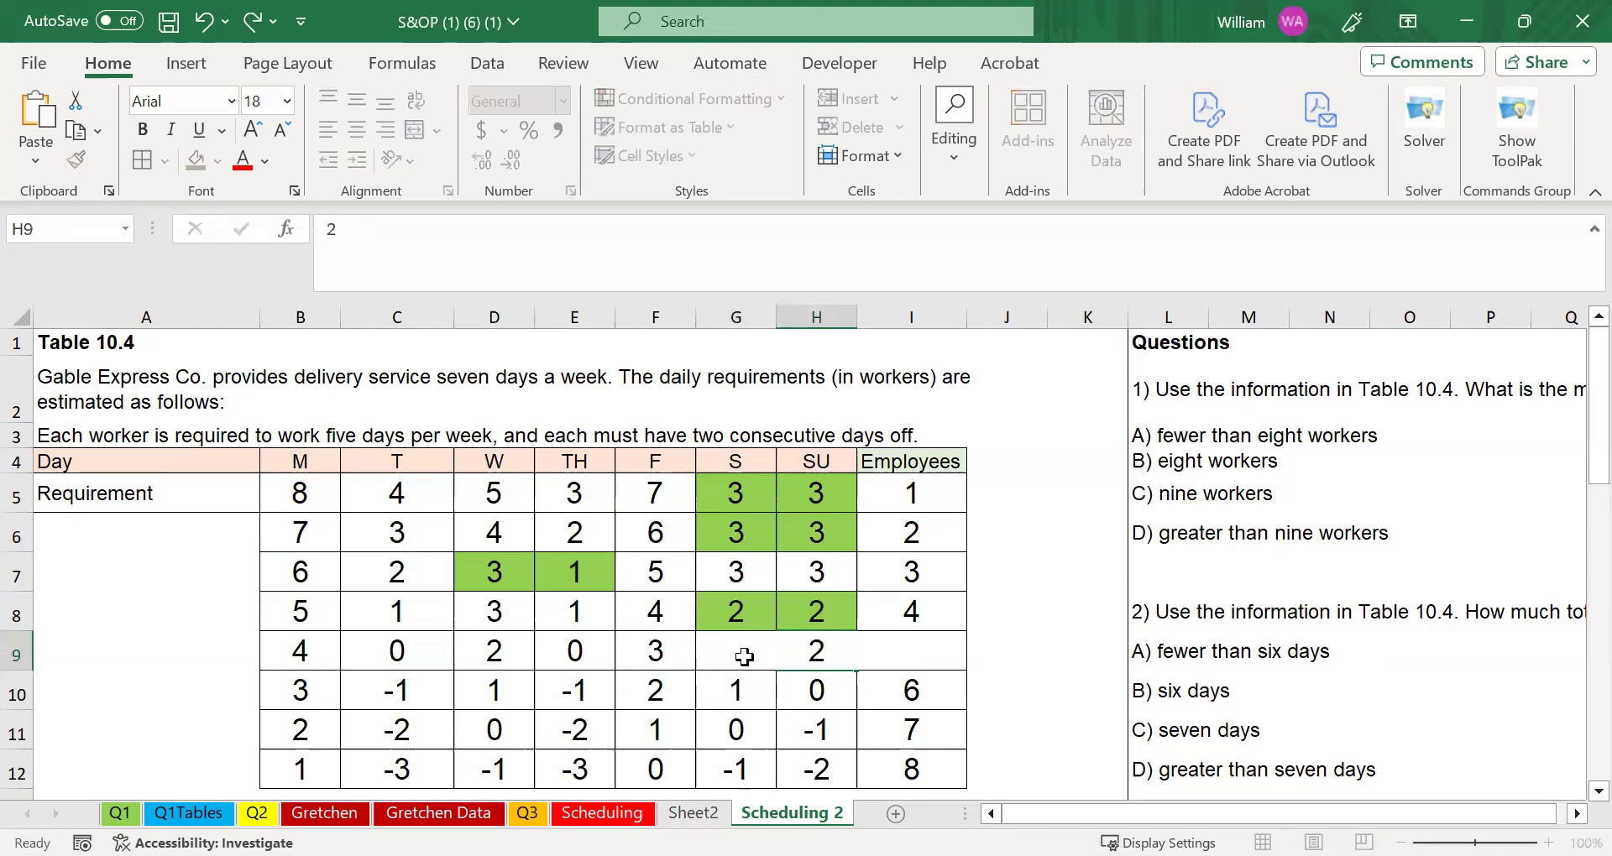
key(Return)
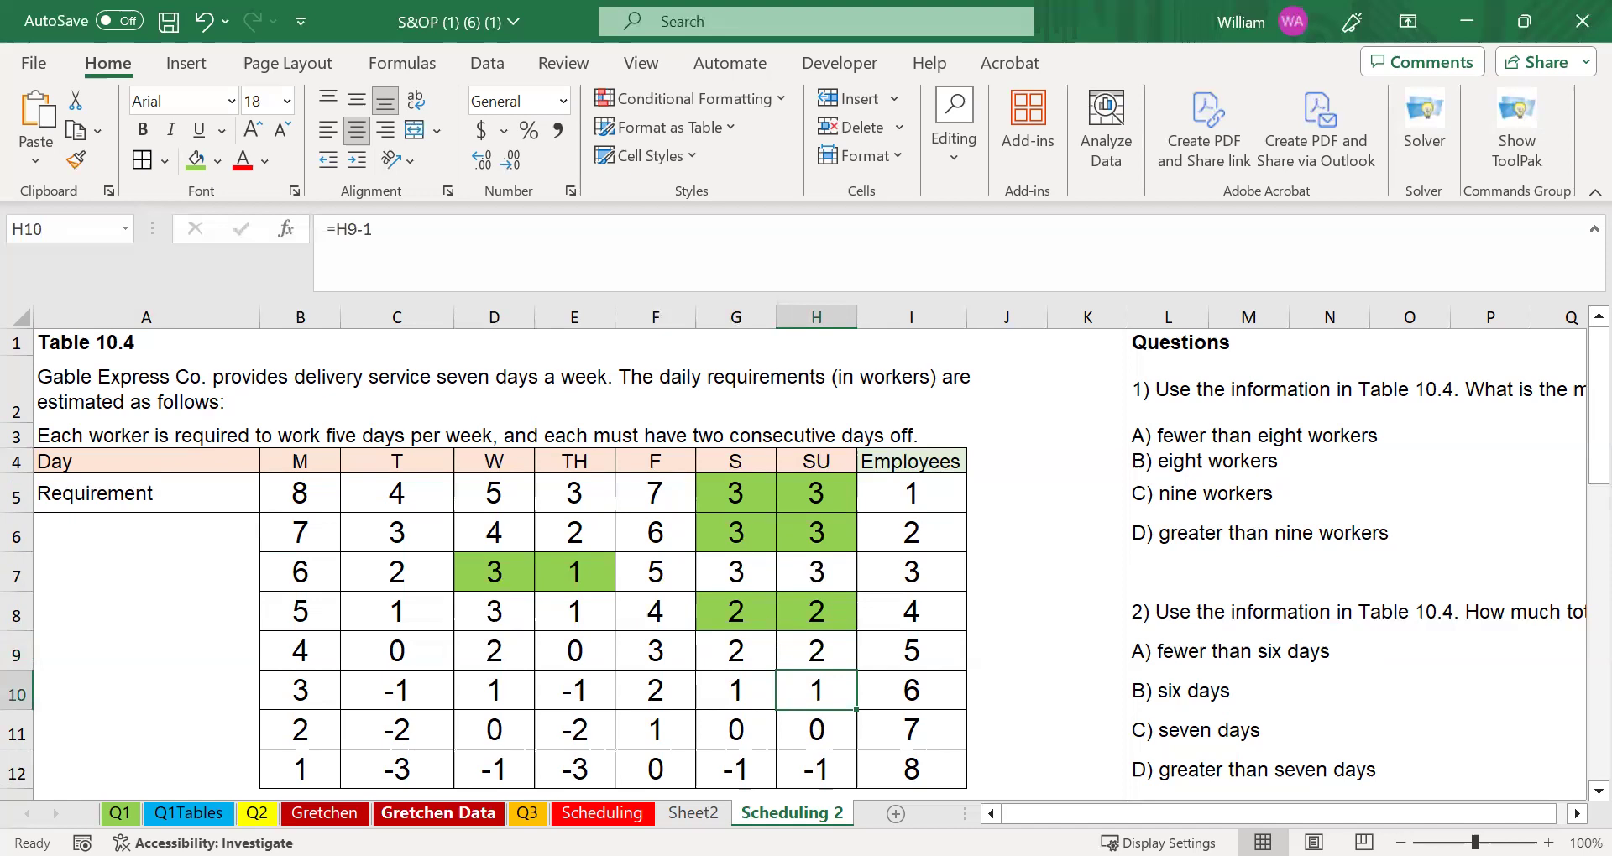
Step: Compare the candidate day pairs in row 9 and mark Tuesday and Wednesday off for the fifth employee by filling C9:D9 with light green
drag(421, 656, 479, 653)
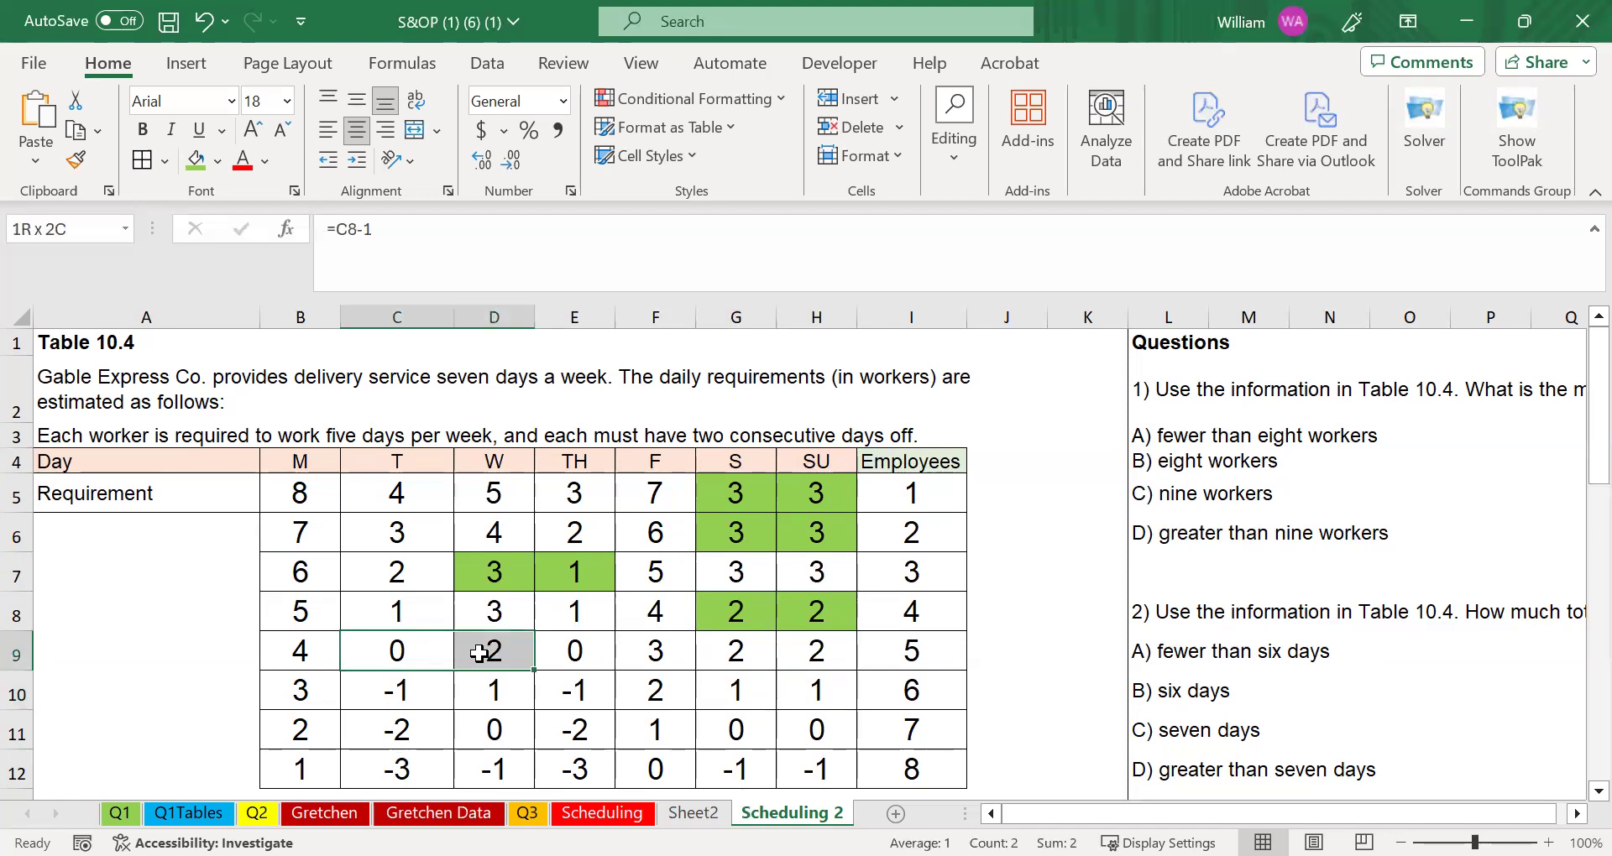
drag(506, 657, 574, 663)
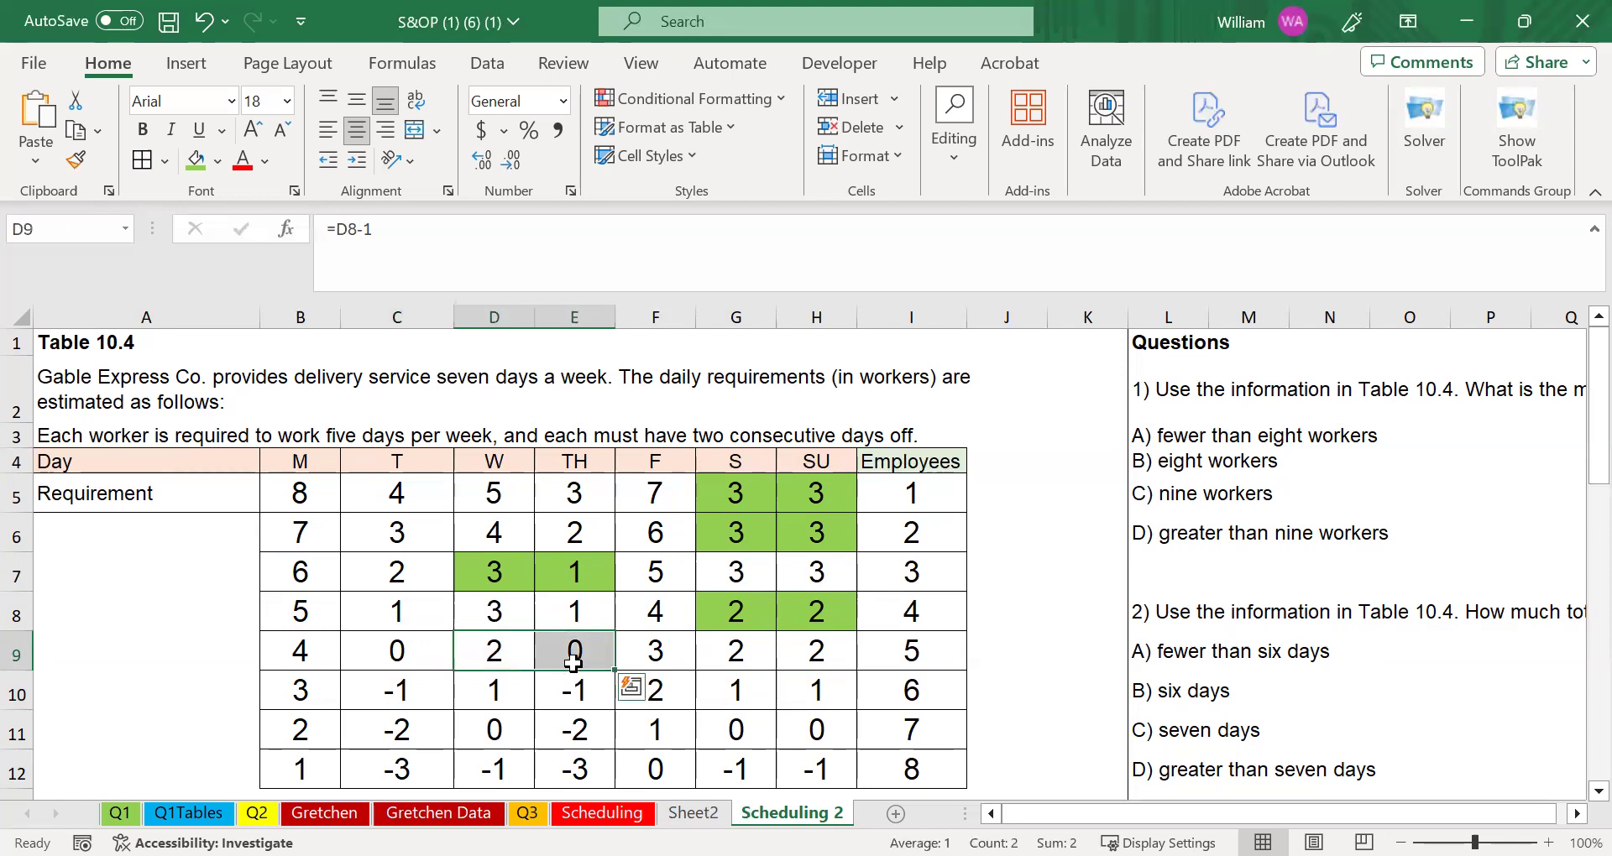
drag(429, 655, 488, 663)
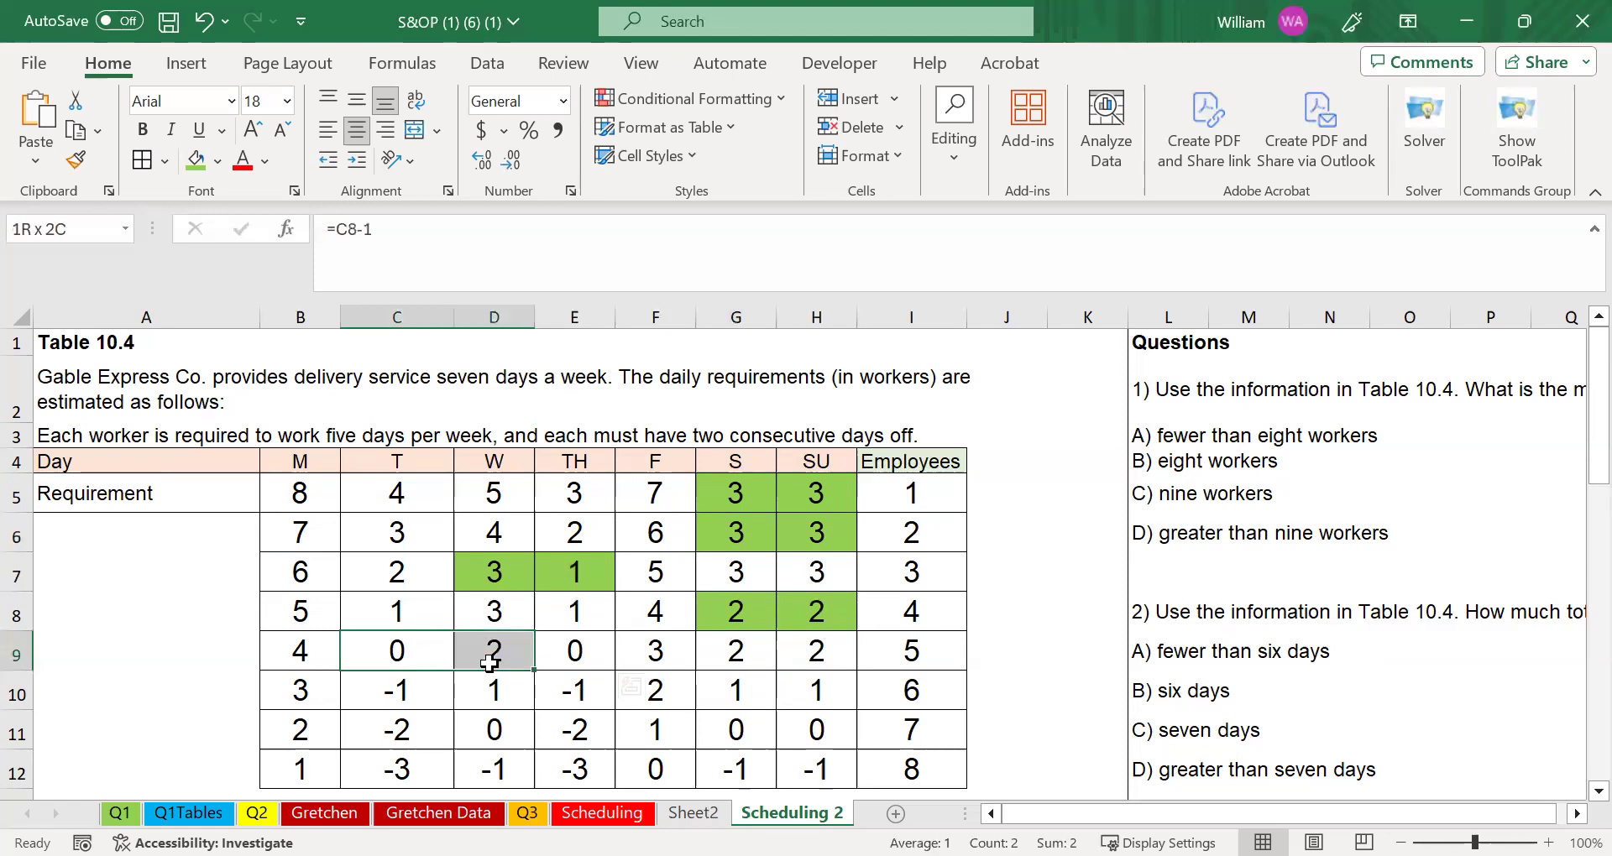
click(195, 160)
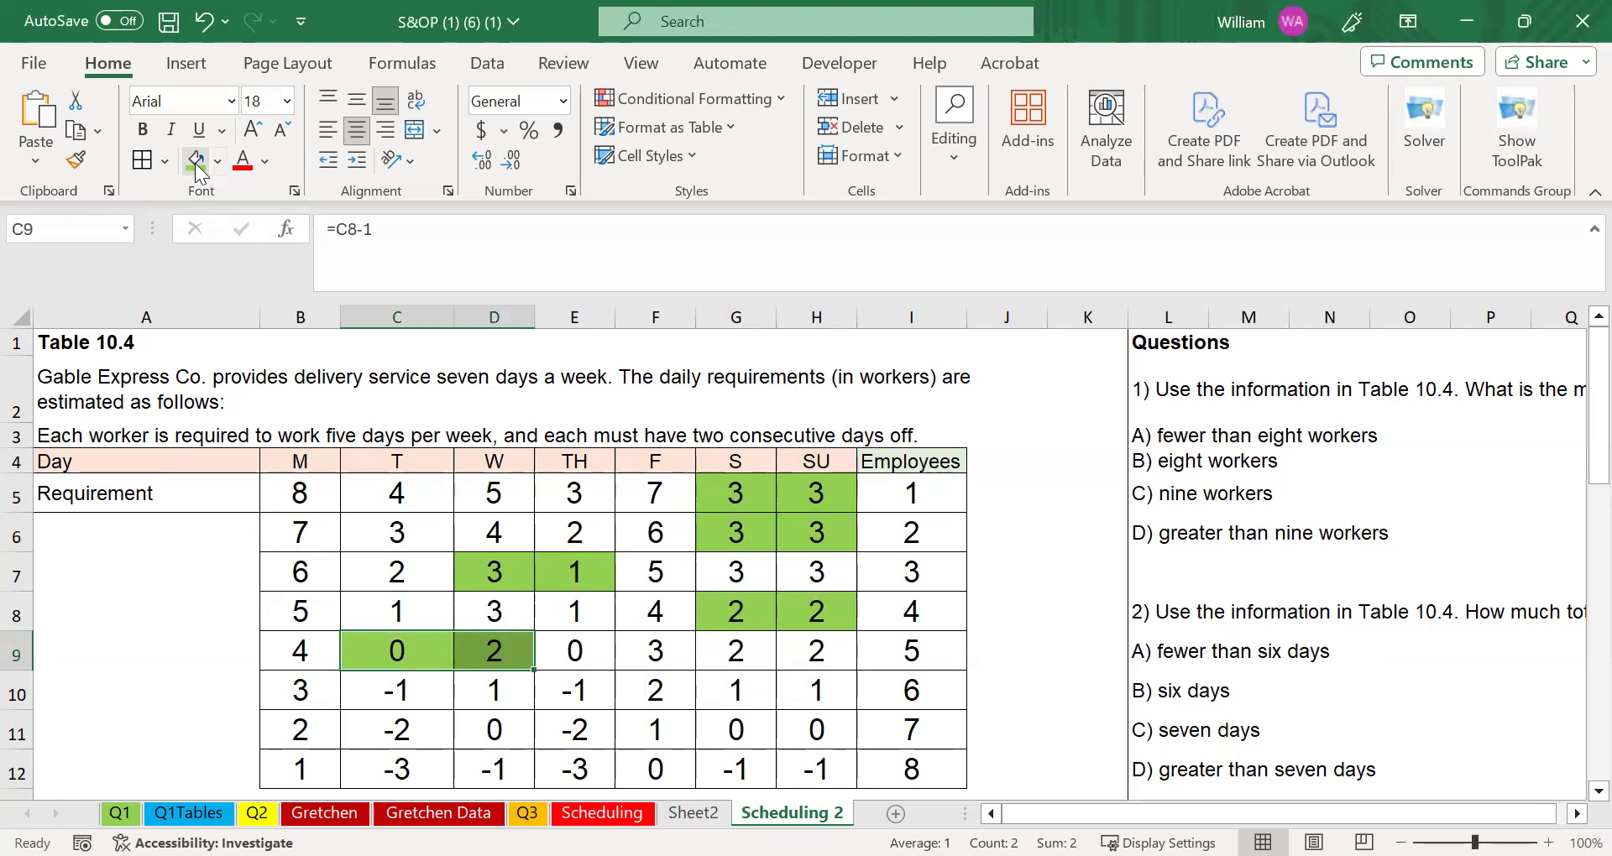
click(431, 687)
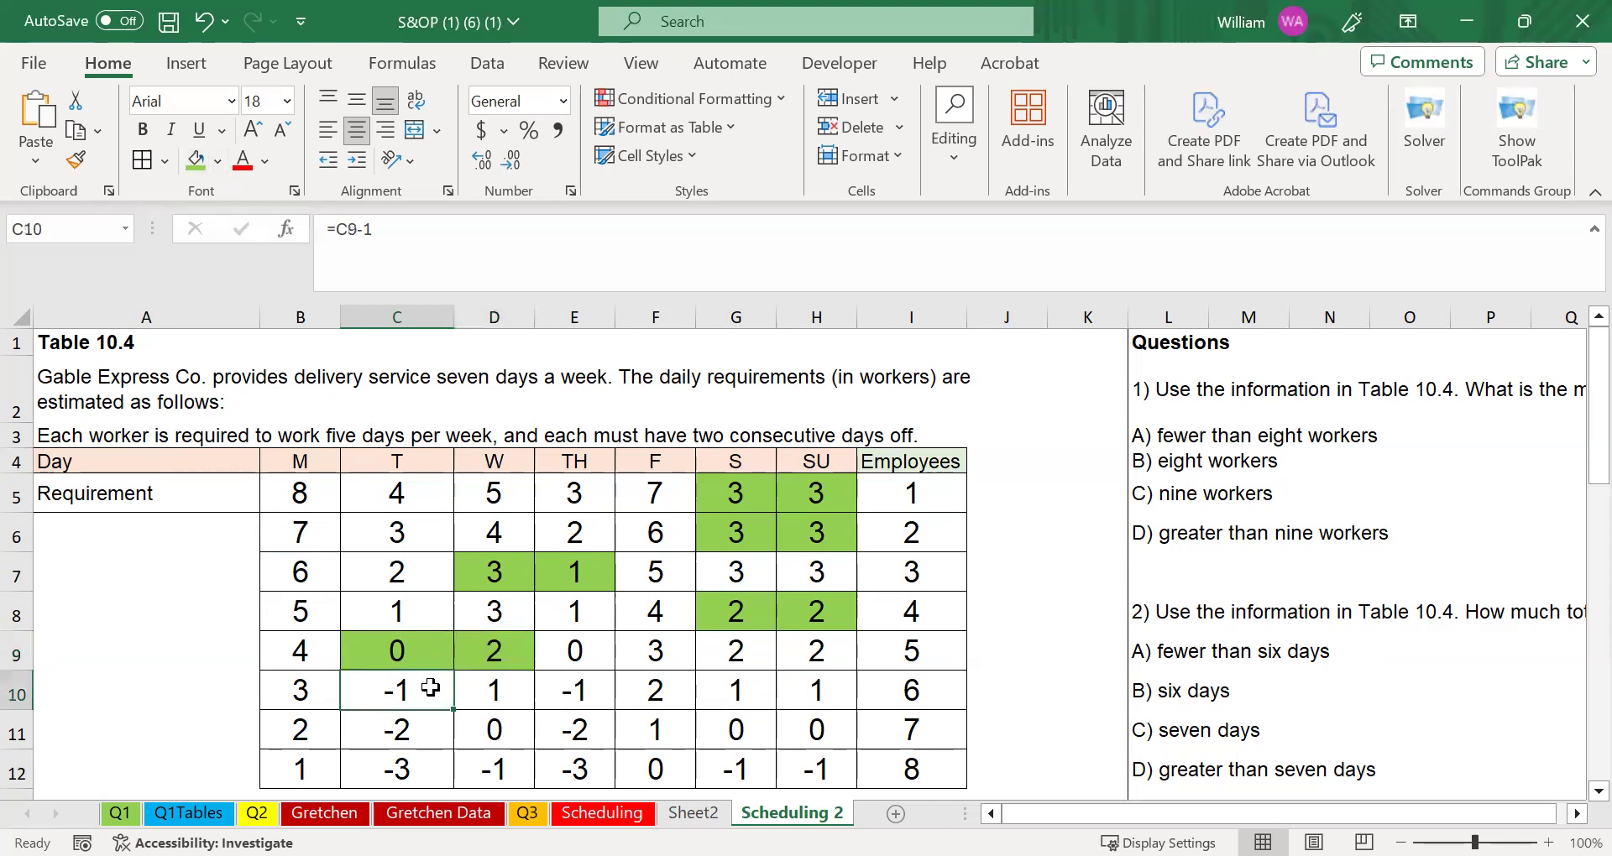
Step: Carry the fifth employee's days off down to row 10 by entering 0 in C10 and 2 in D10
text(0)
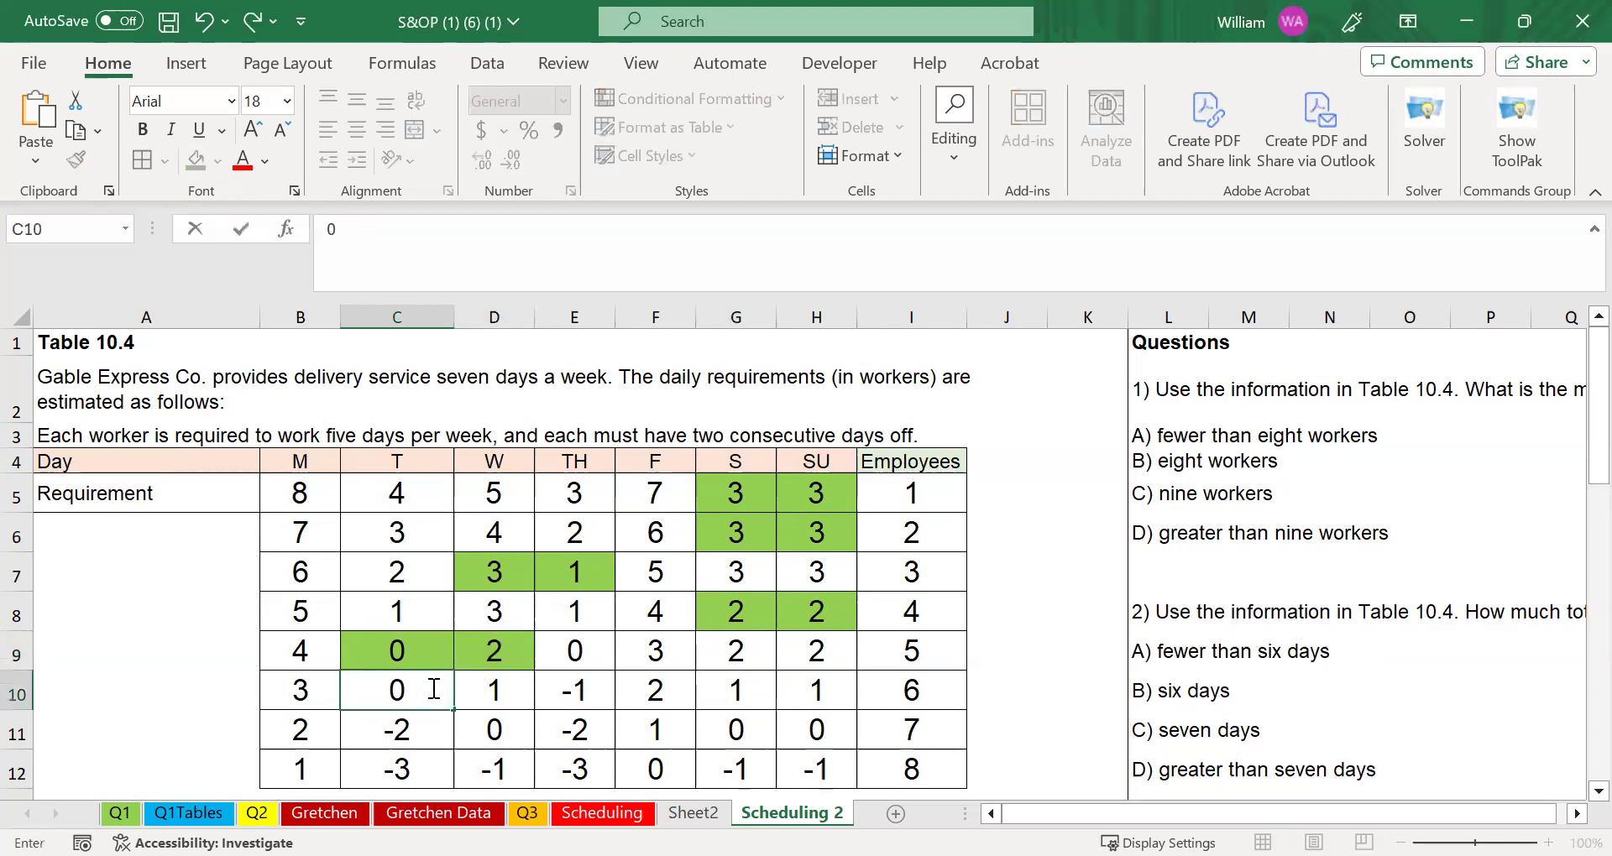
key(Tab)
text(2)
key(Return)
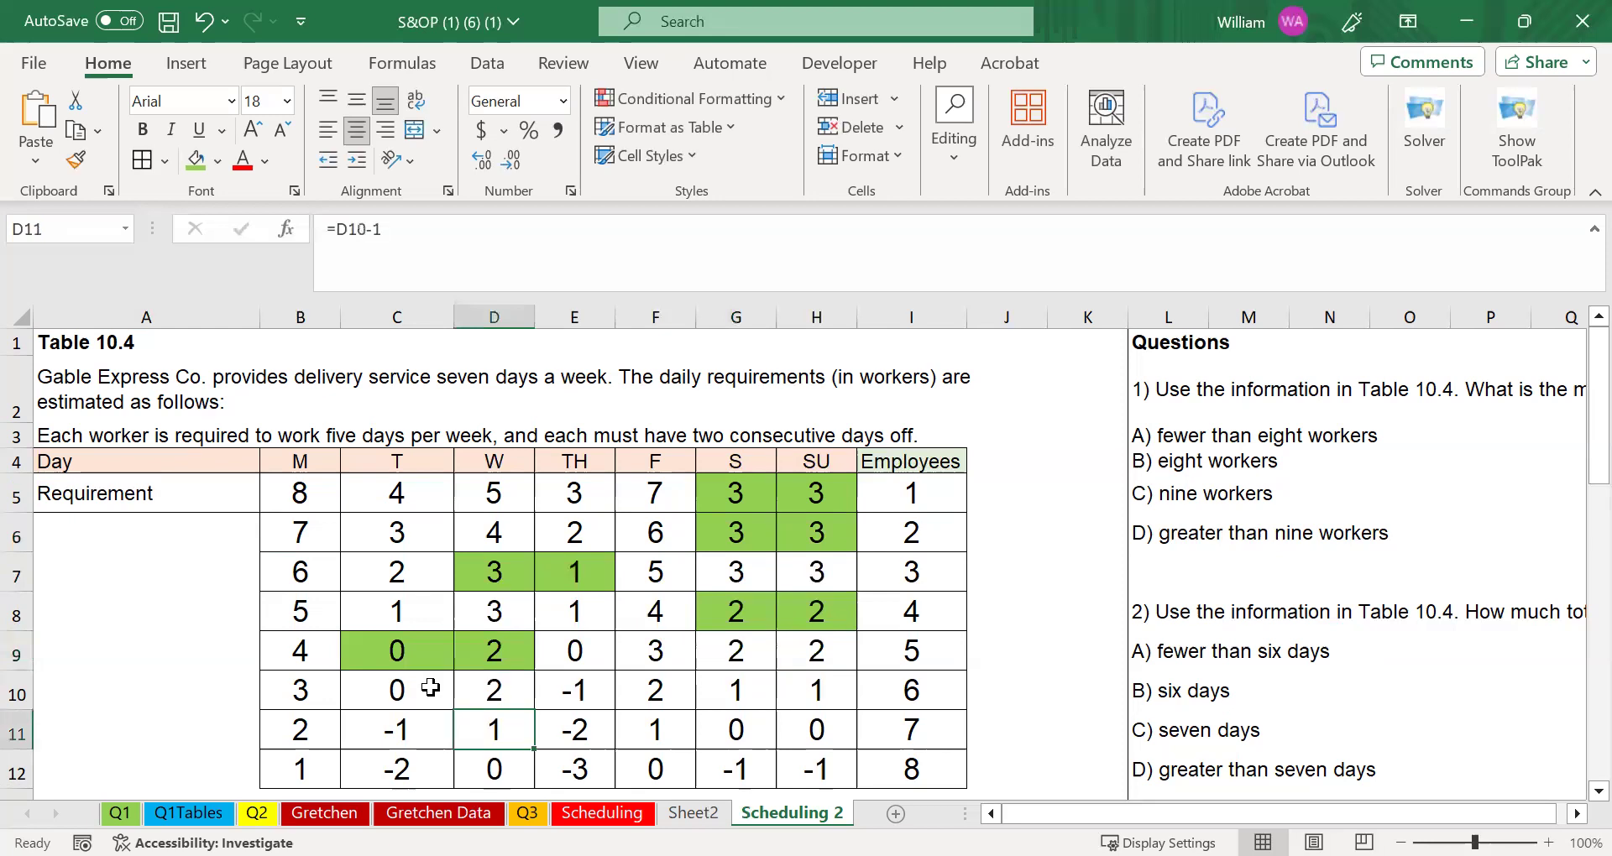
key(Down)
key(Down)
key(Down)
key(Down)
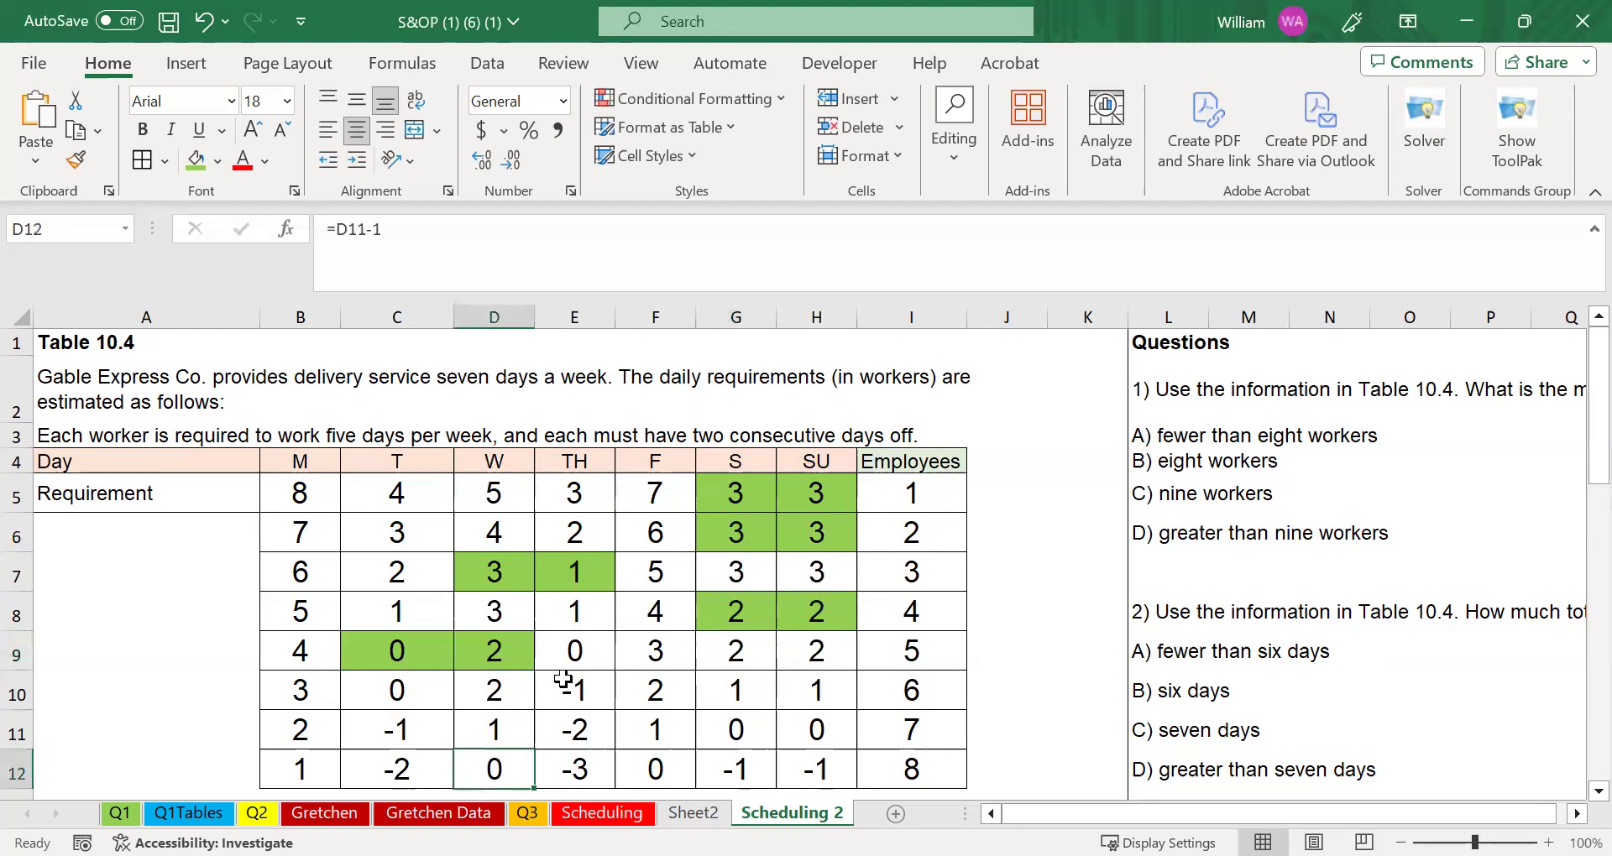
Step: Replace the negative values in E10 and G12:H12 with 0
click(582, 596)
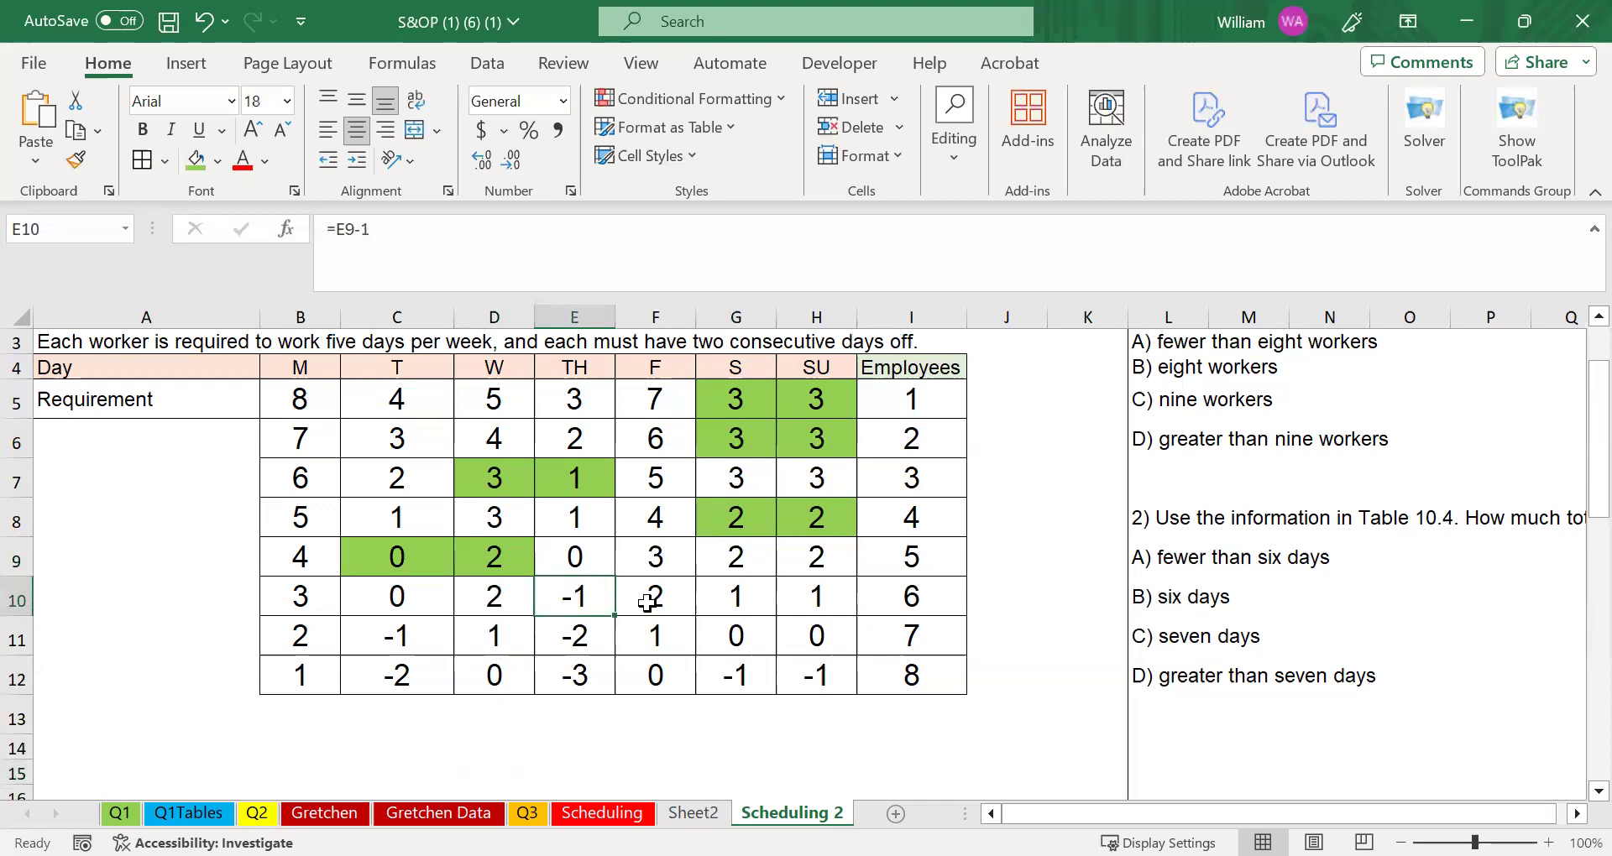
text(0)
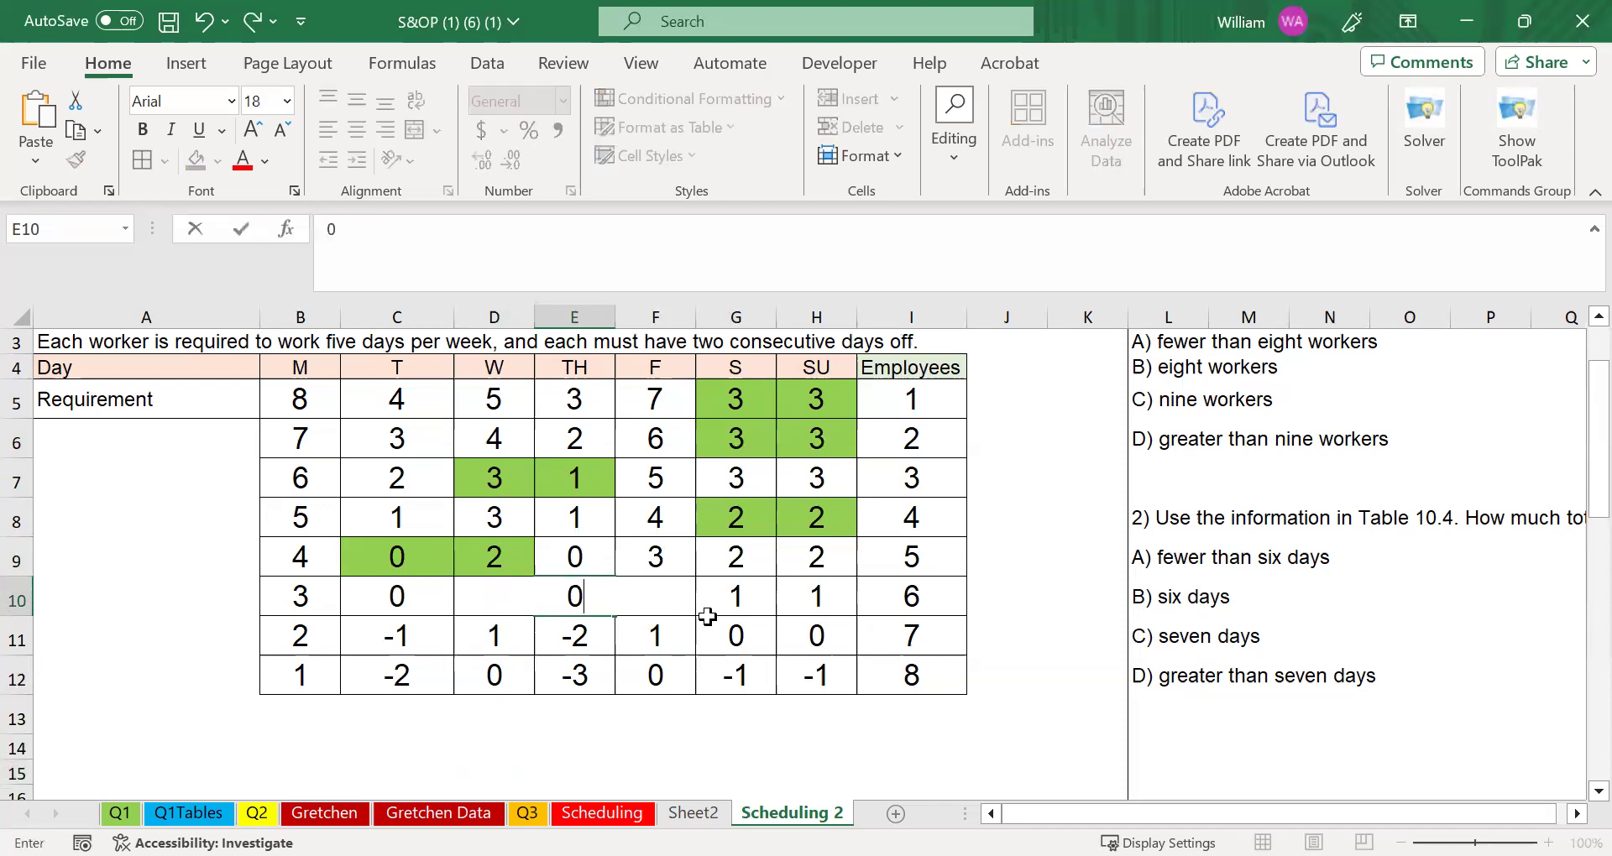
click(733, 672)
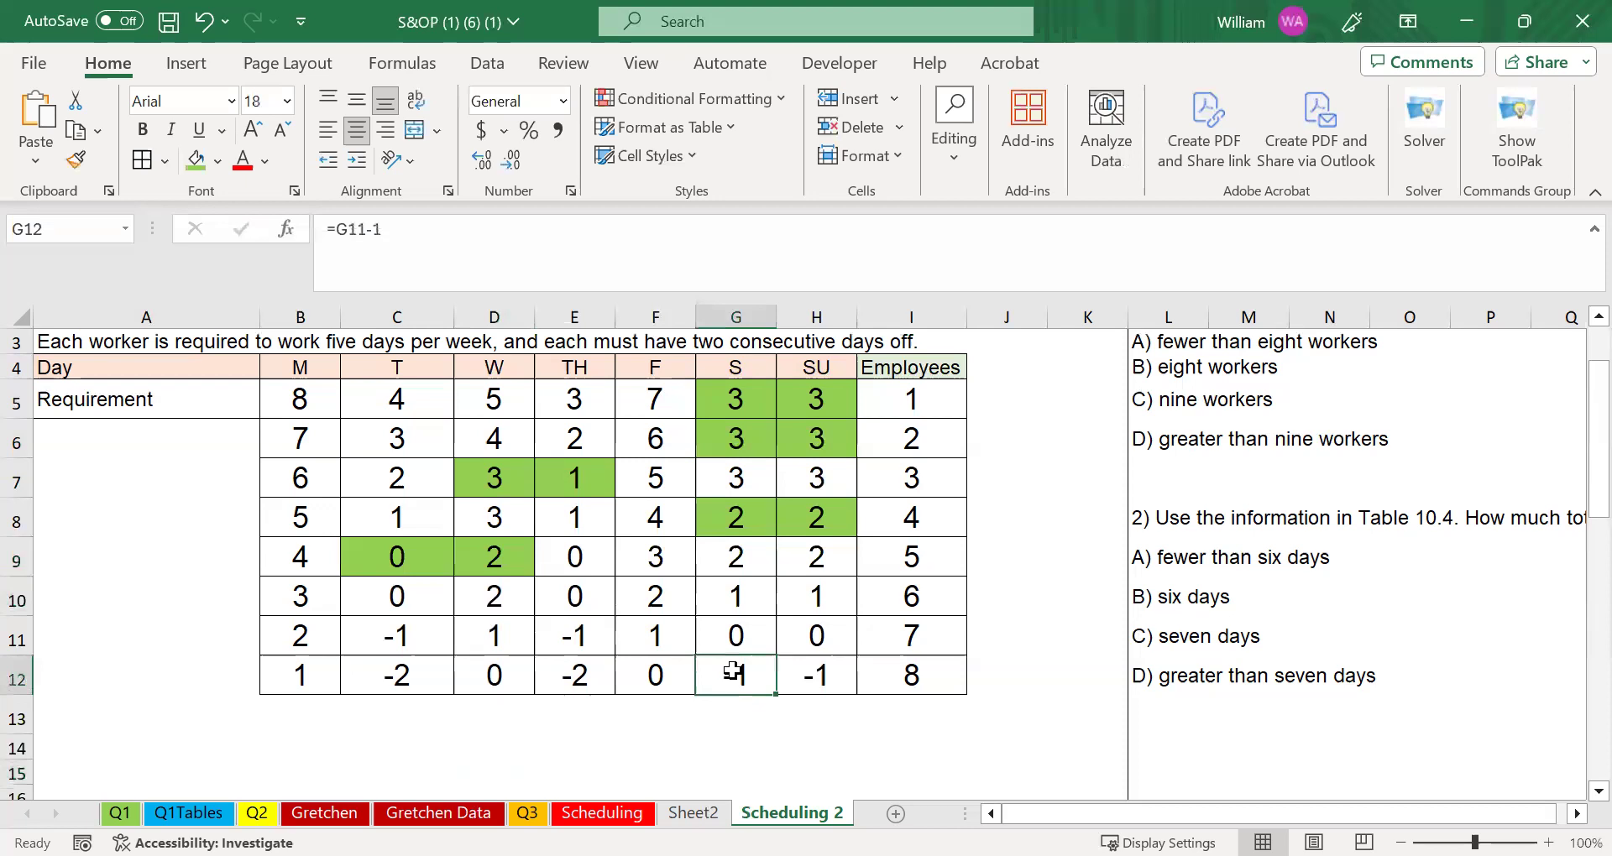
key(Right)
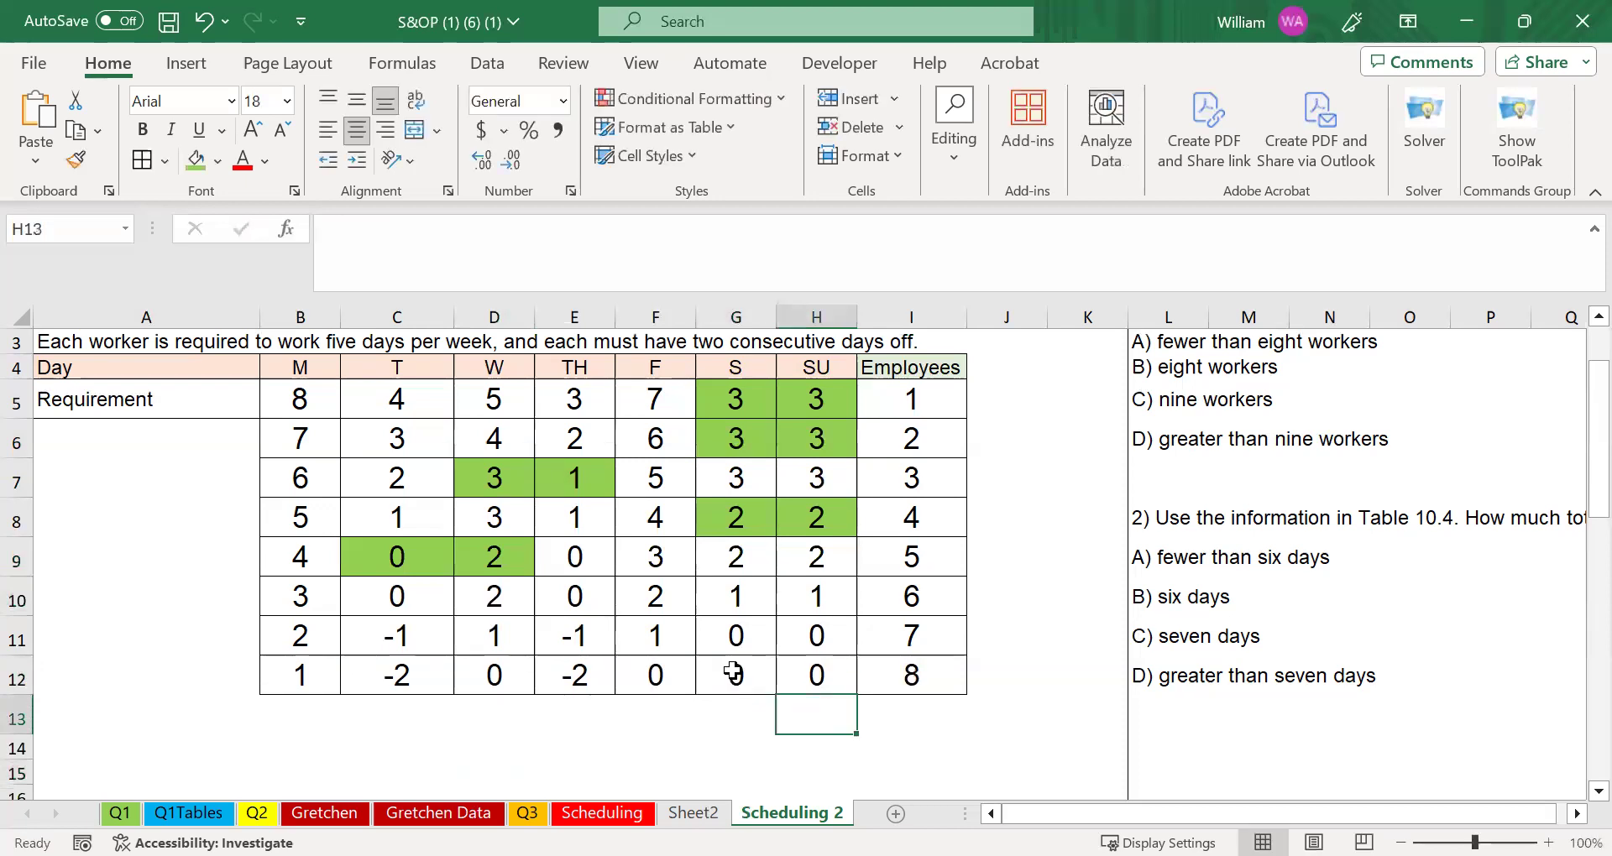
Step: Replace the remaining negative values in E11:E12 and C11:C12 with 0
click(600, 644)
double_click(599, 643)
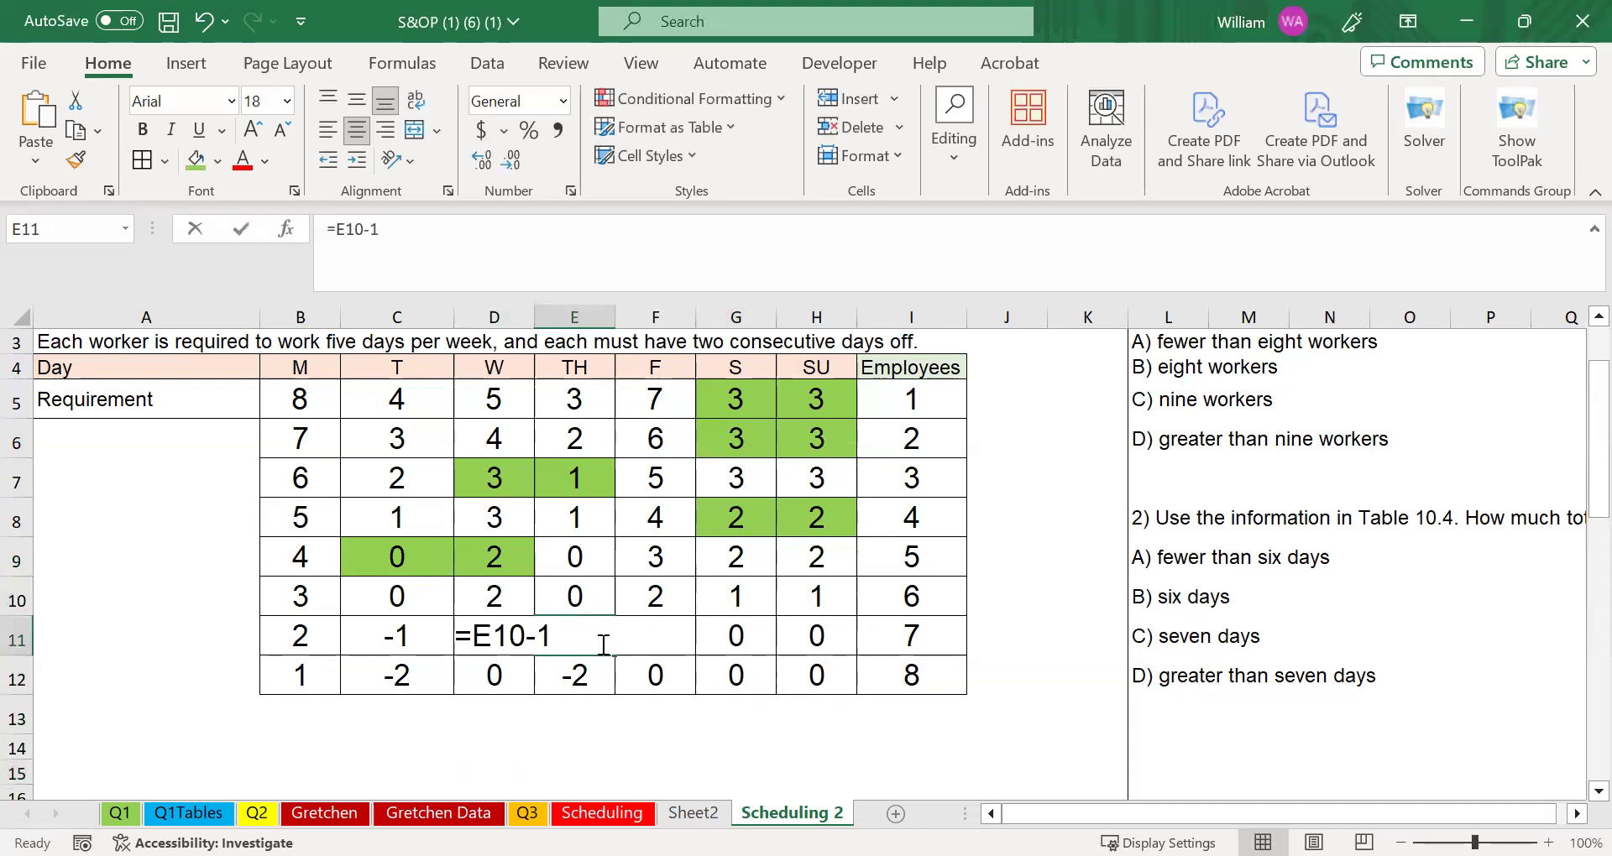
key(Return)
key(Return)
click(440, 637)
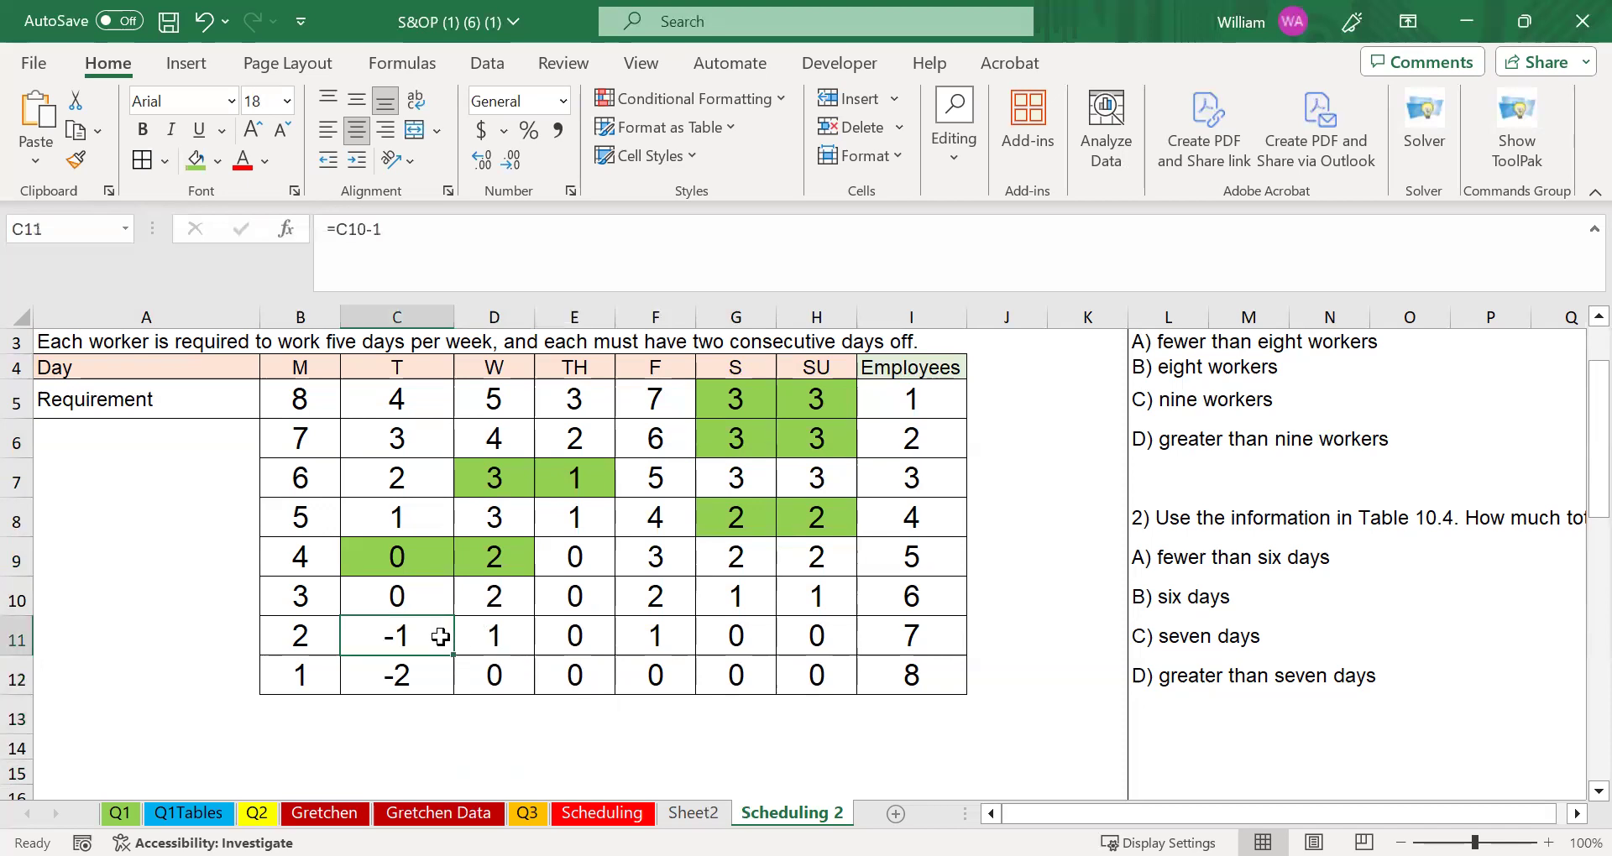
text(0)
key(Return)
text(0)
key(Return)
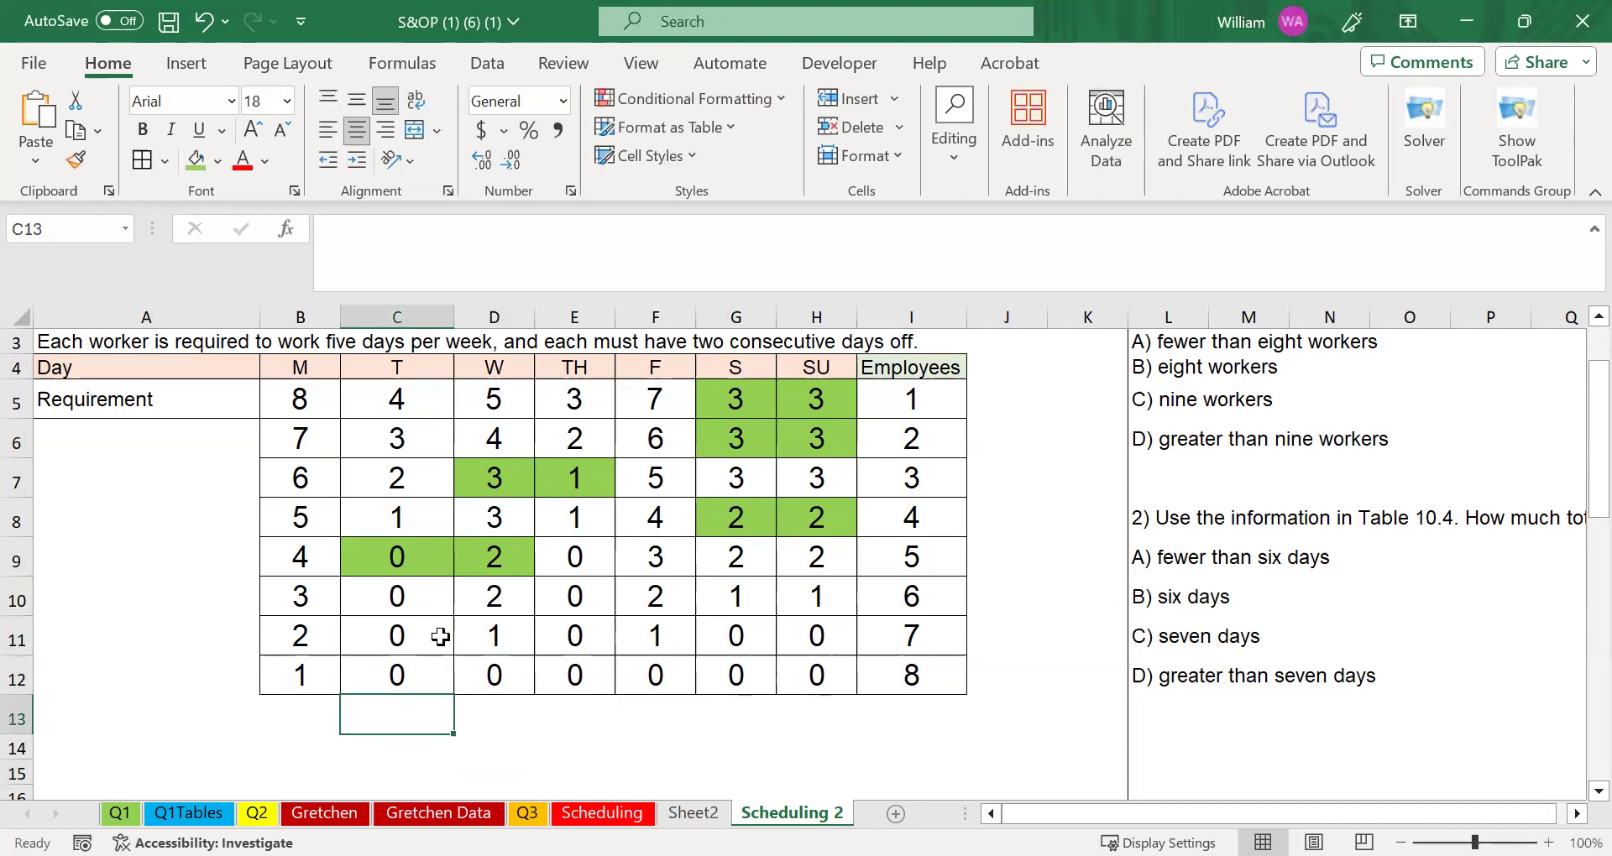
Step: Compare the candidate day pairs in row 10 and mark Saturday and Sunday off for the sixth employee by filling G10:H10 with light green
click(928, 598)
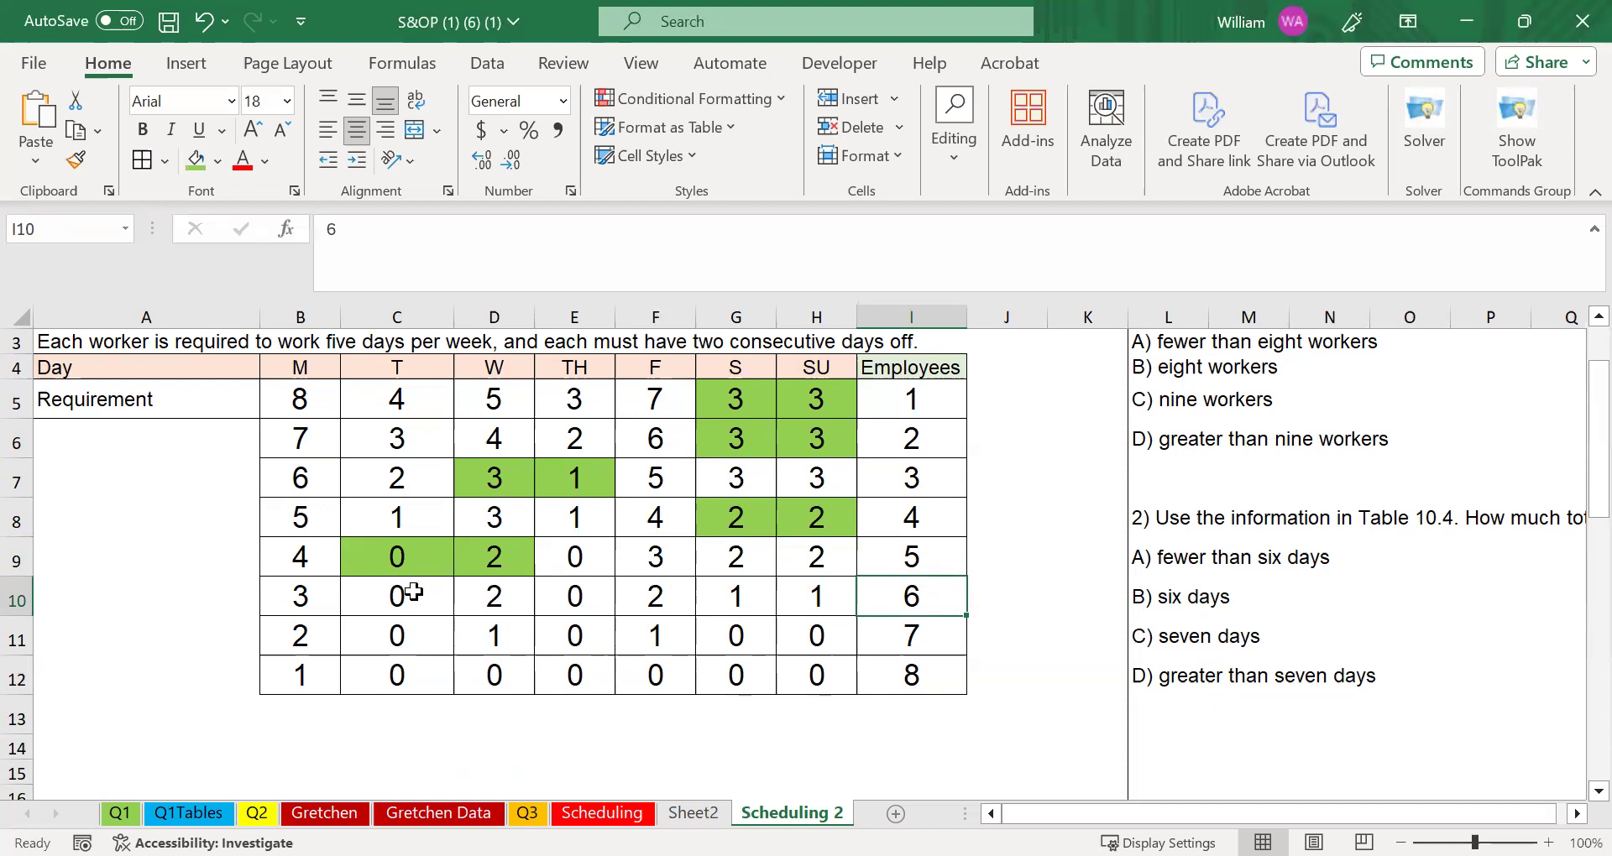
drag(411, 597, 816, 608)
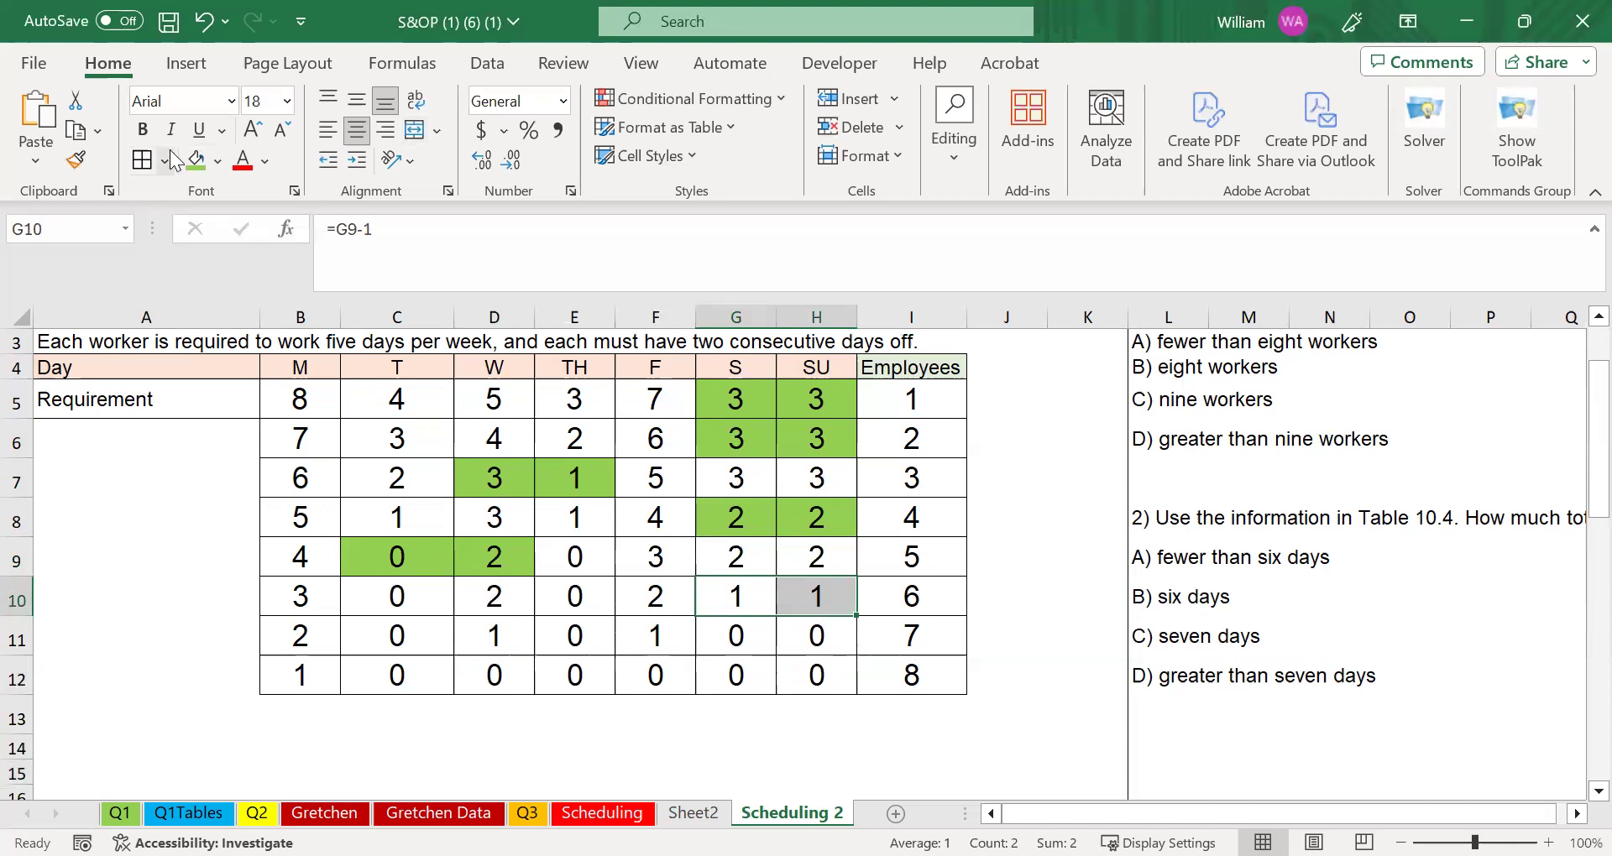
click(195, 160)
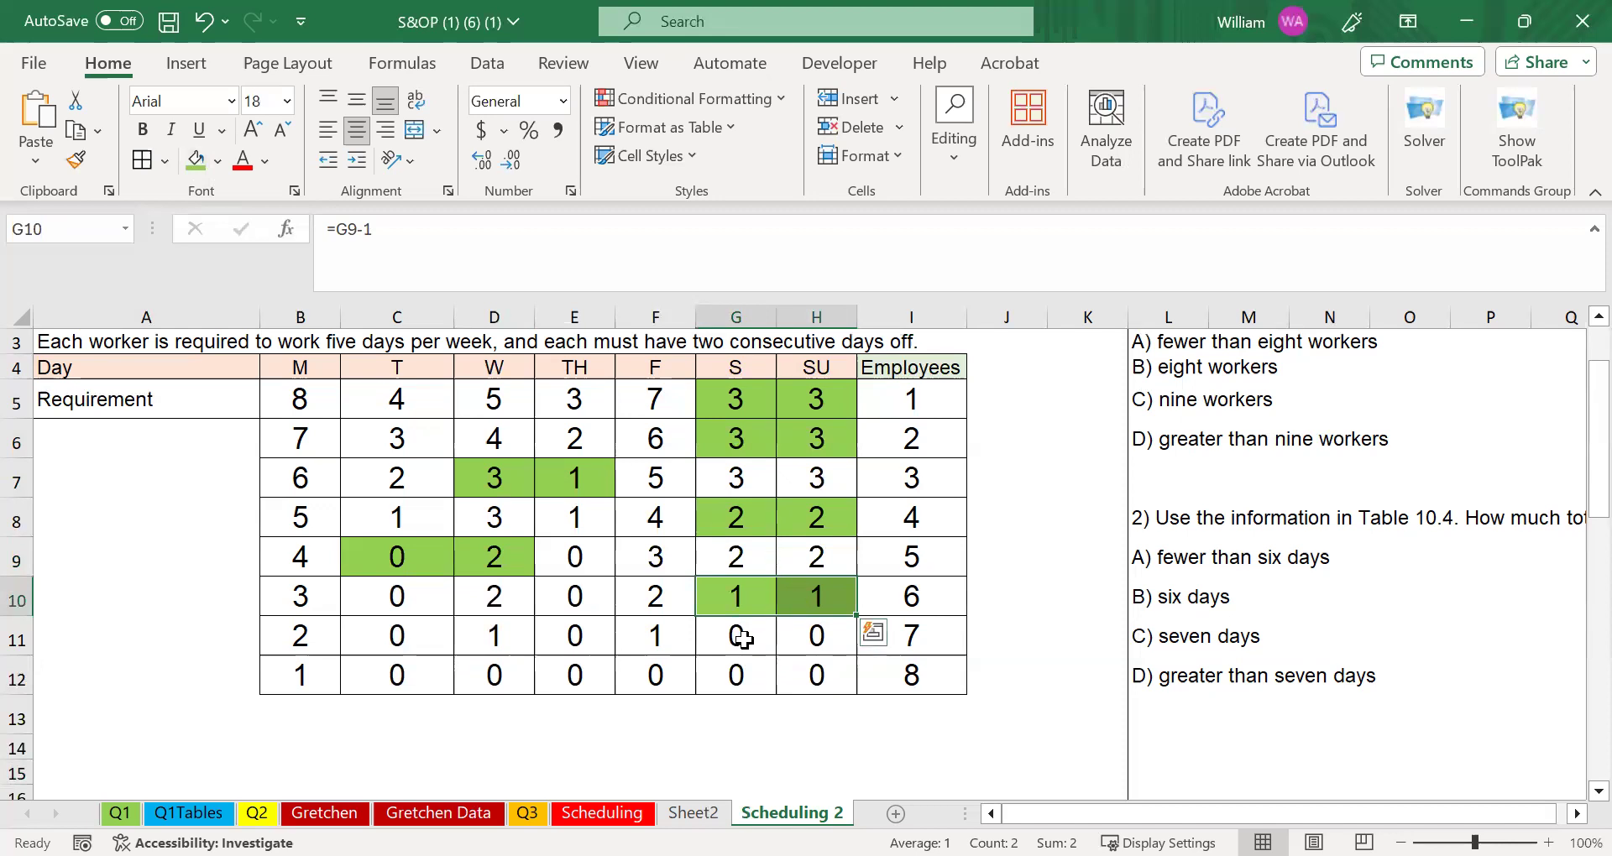
Step: Carry the sixth employee's days off down to row 11 by entering 1 in G11 and H11
click(742, 641)
text(1)
key(Tab)
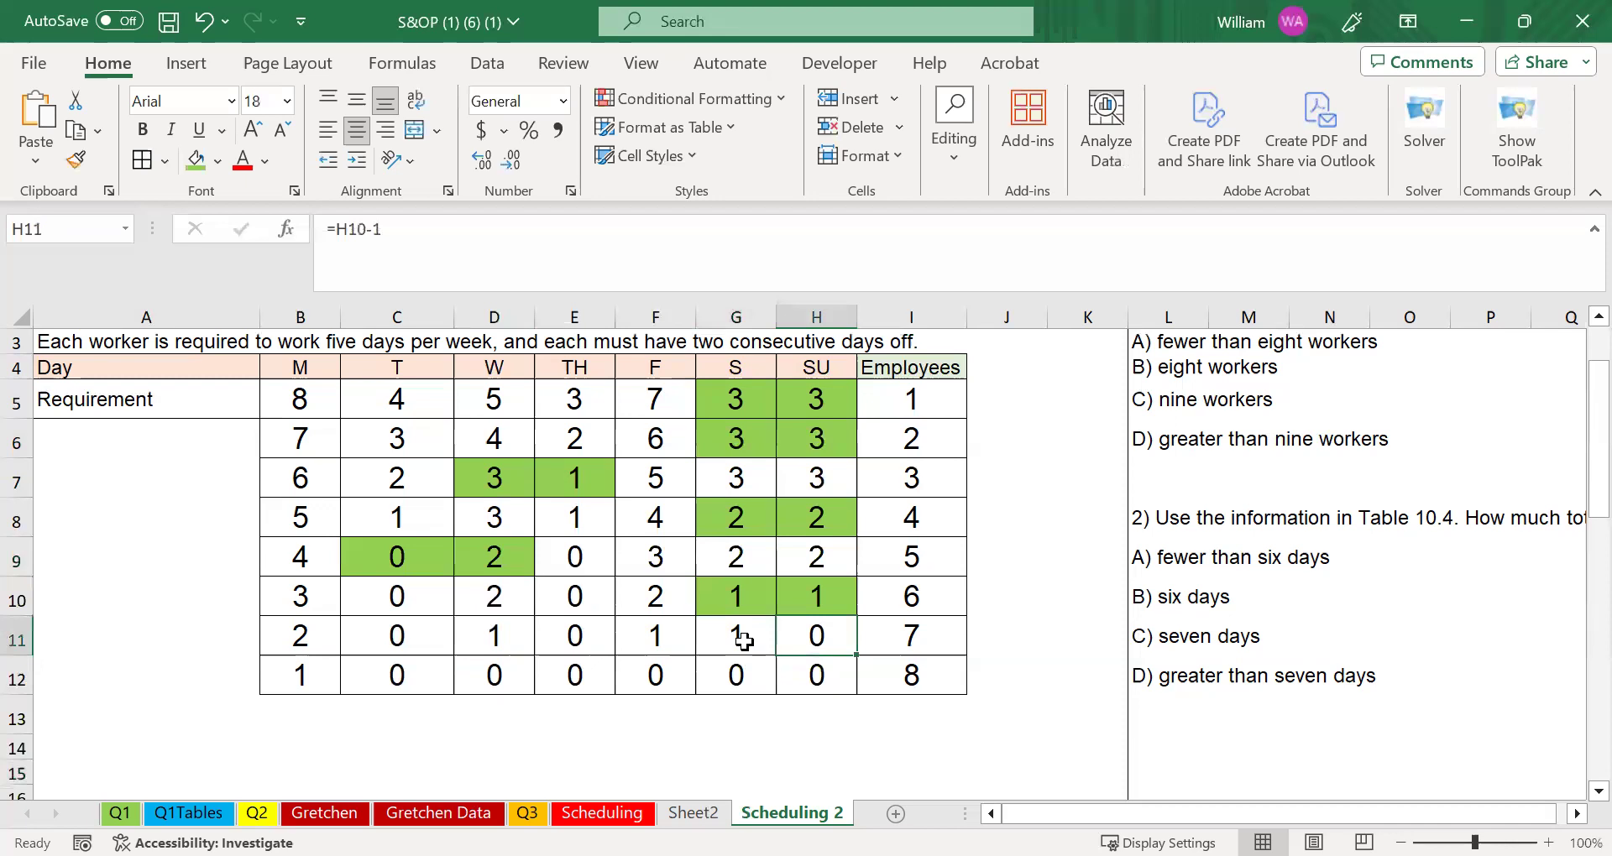
text(1)
key(Return)
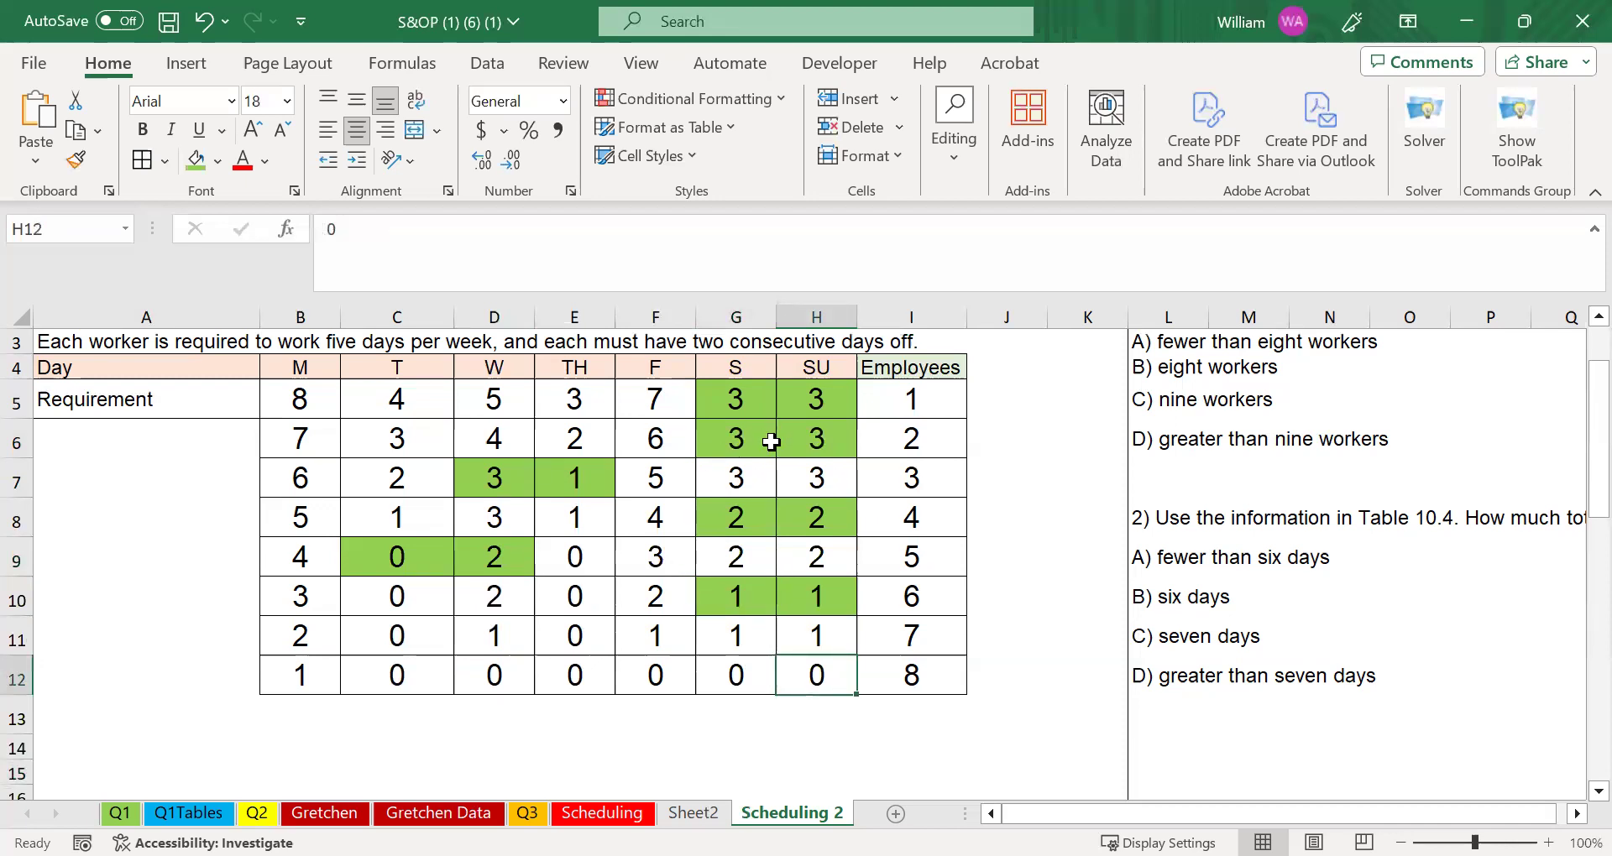
Step: Review the carried-down days off, compare the pairs in row 11 and mark Tuesday and Wednesday off for the seventh employee by filling C11:D11 light green
drag(739, 478, 829, 479)
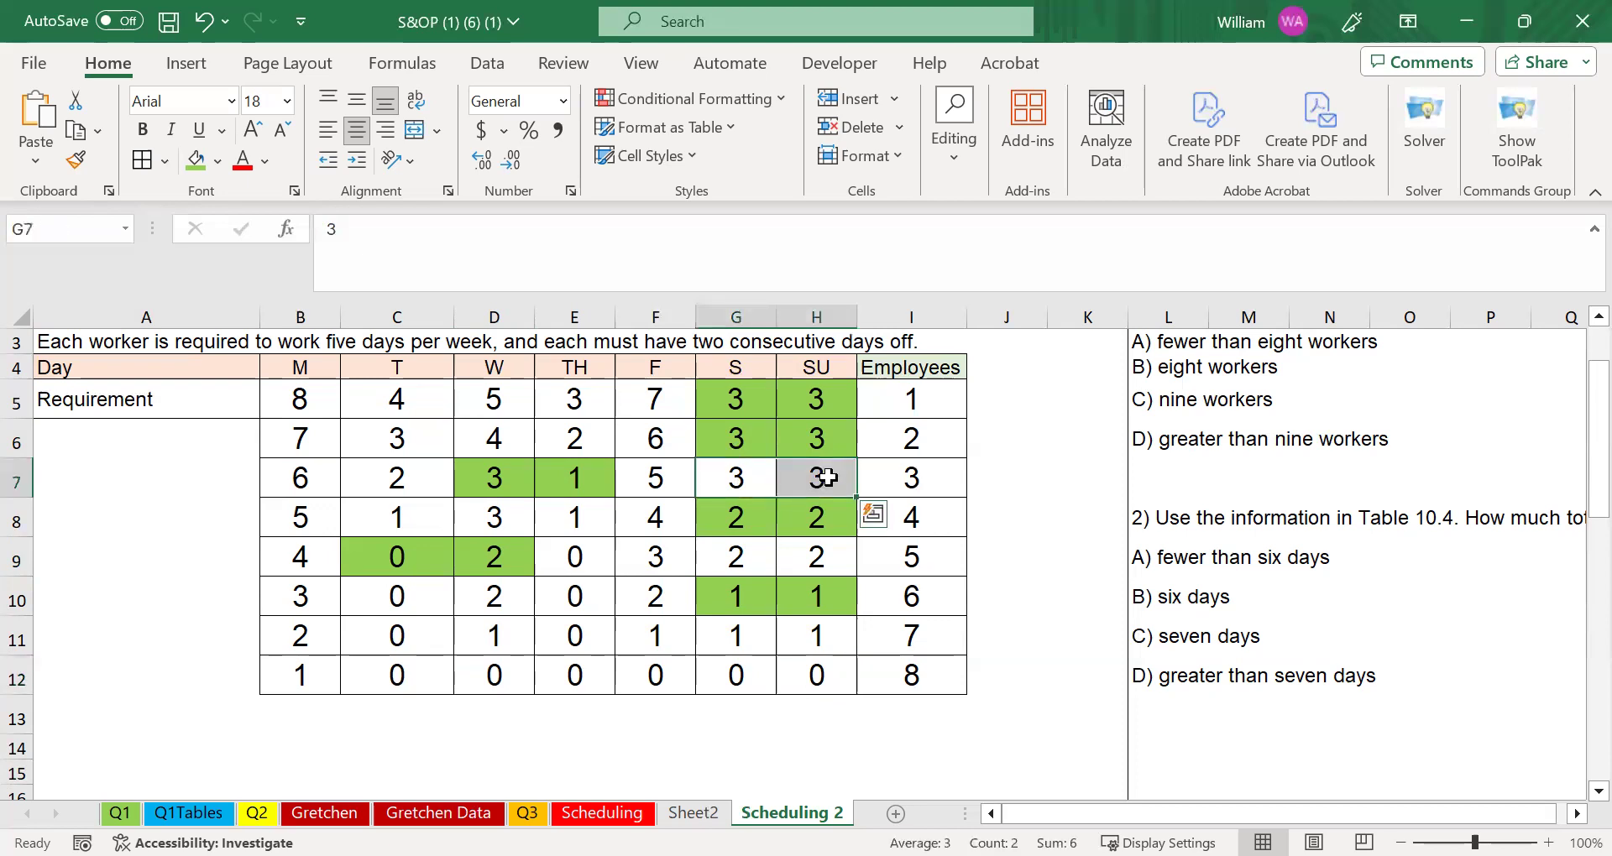
drag(739, 434, 793, 445)
drag(739, 557, 798, 524)
drag(494, 518, 580, 492)
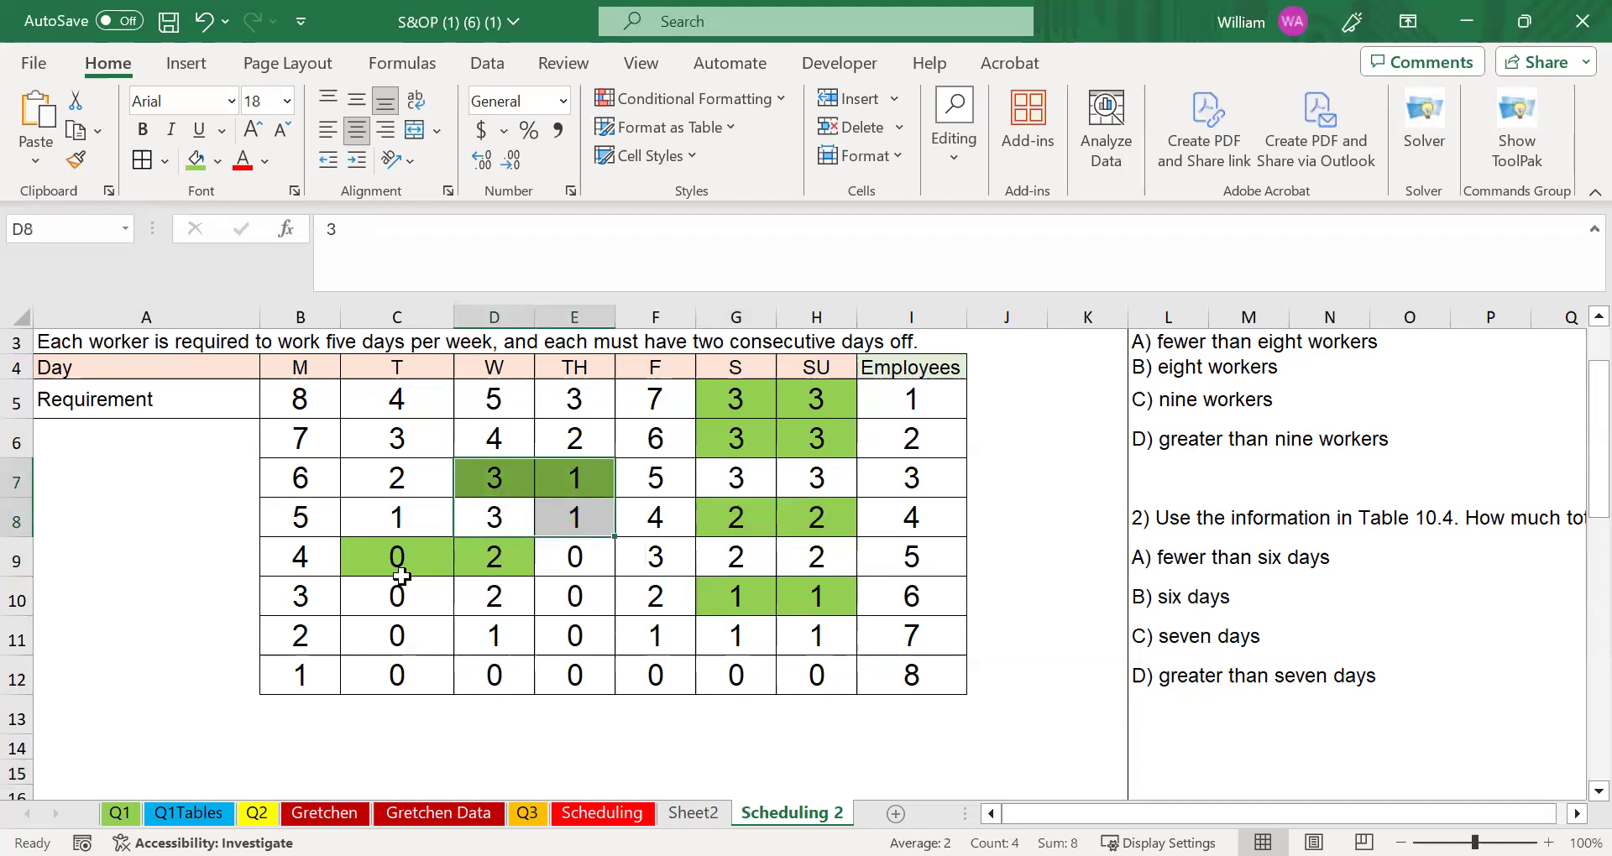
drag(395, 568, 471, 597)
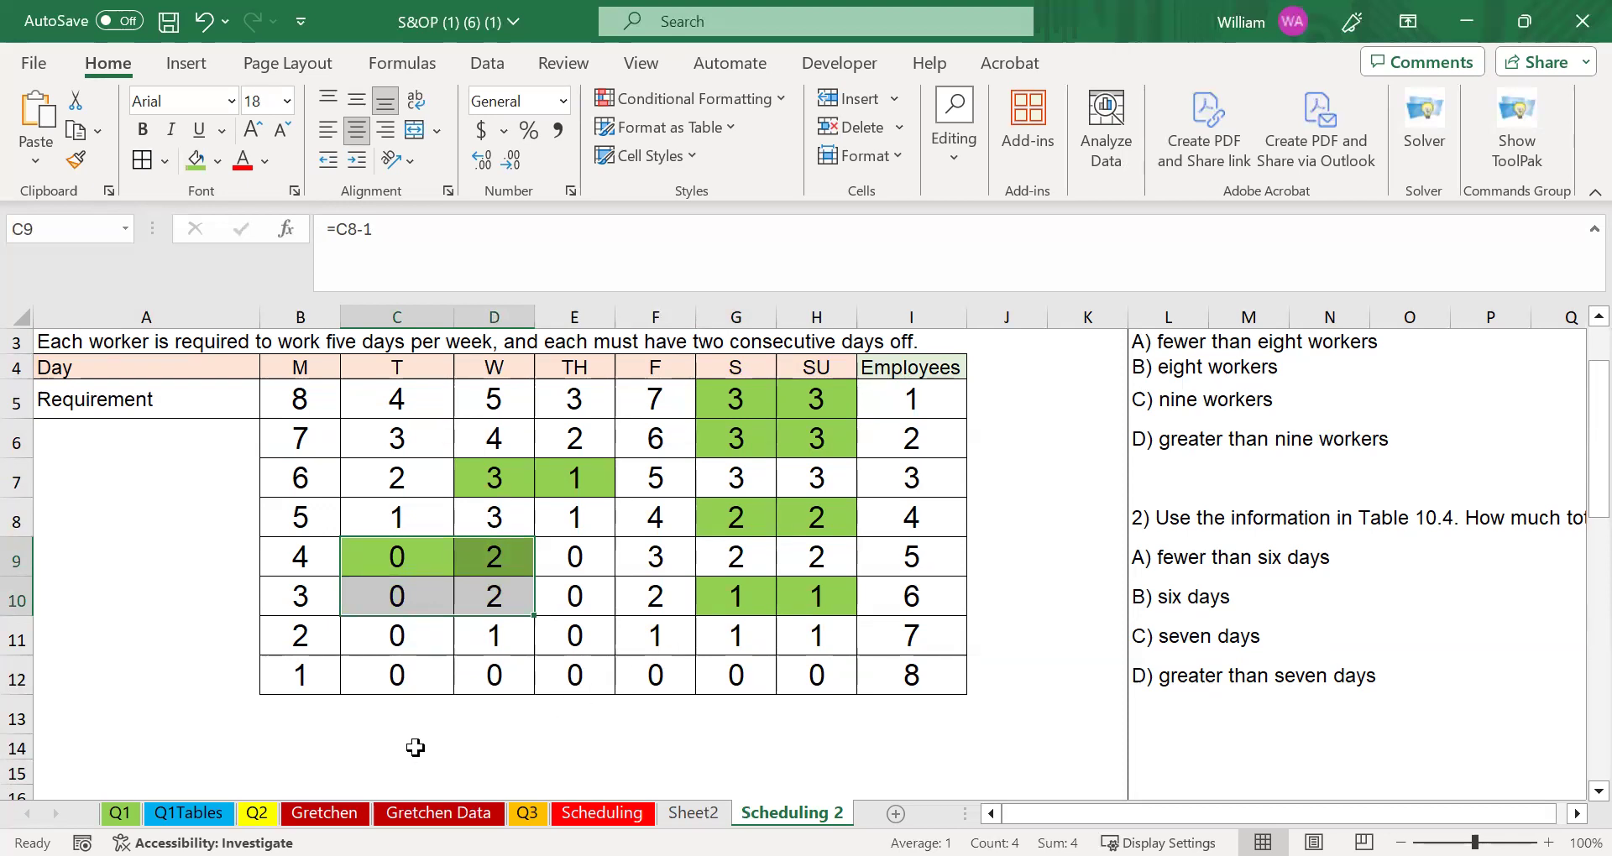
drag(416, 636, 464, 637)
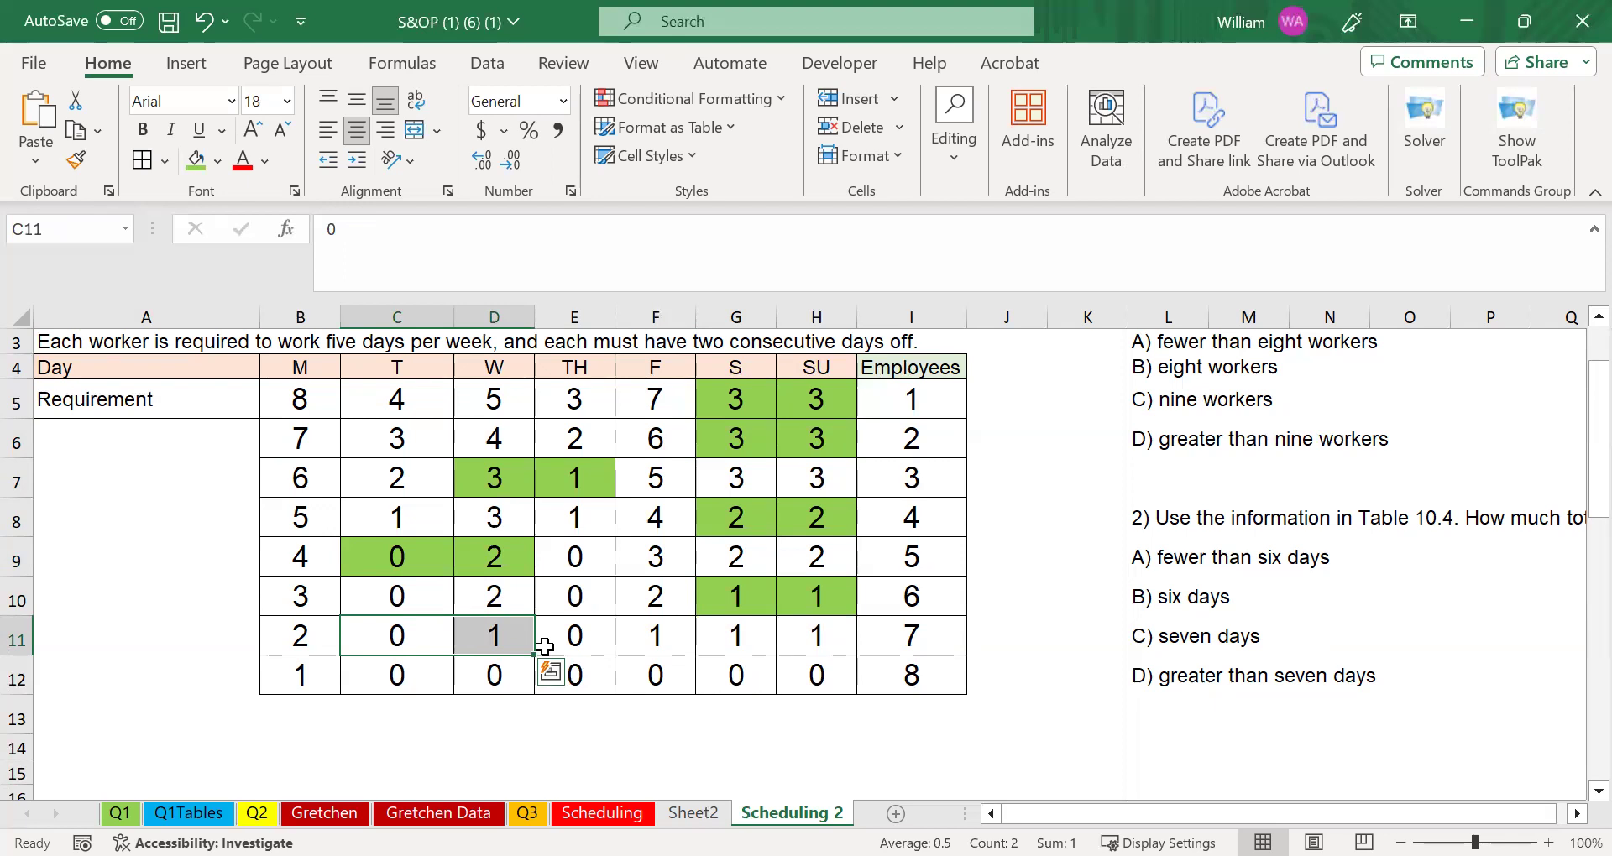
drag(522, 637, 638, 637)
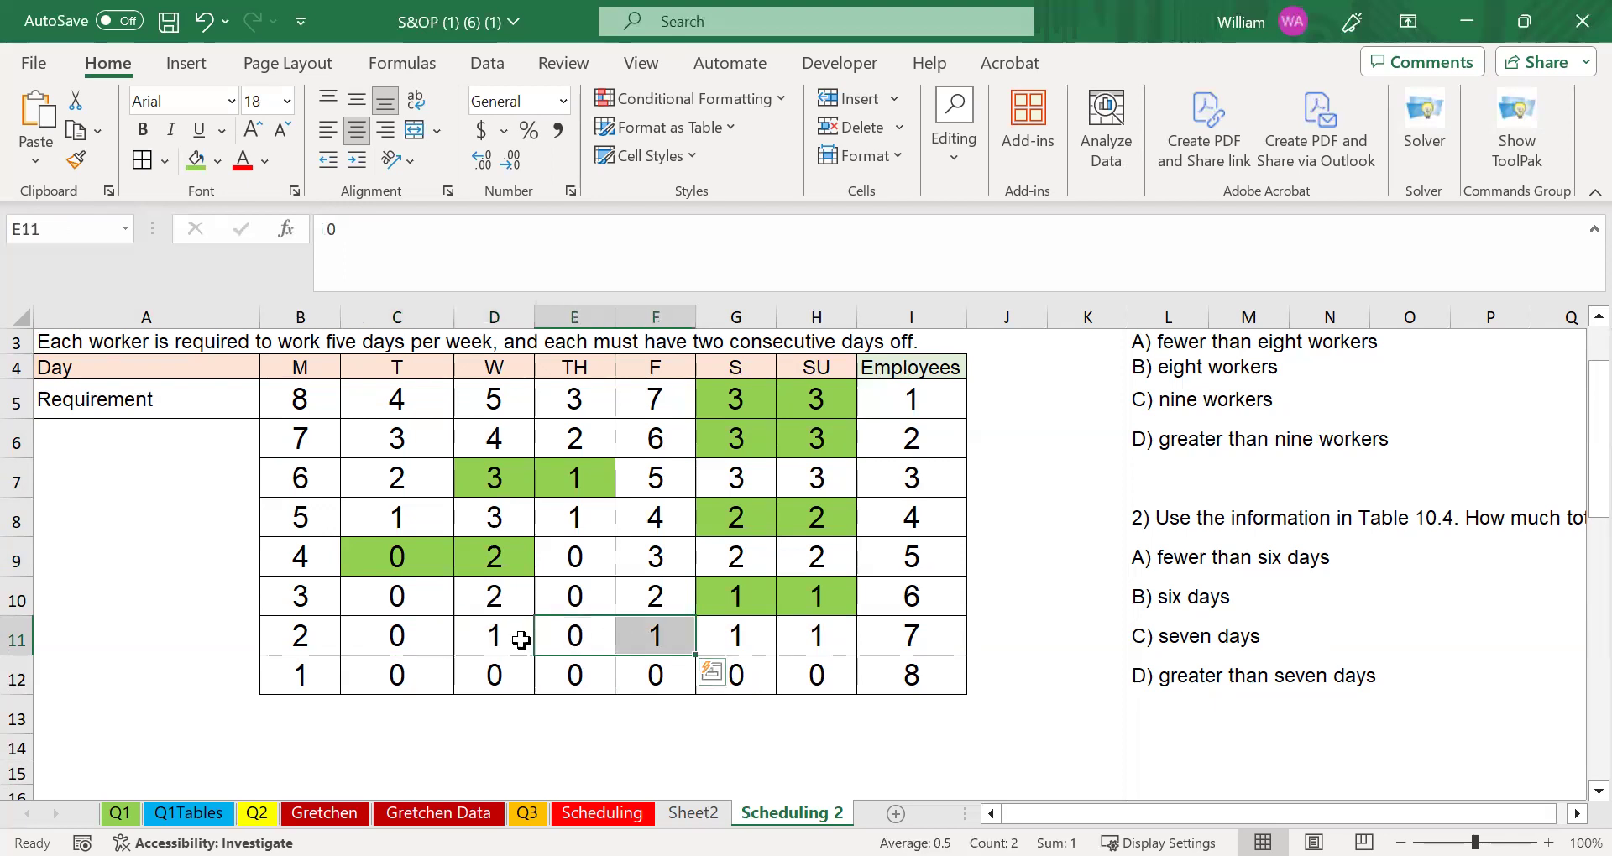
drag(431, 639, 479, 640)
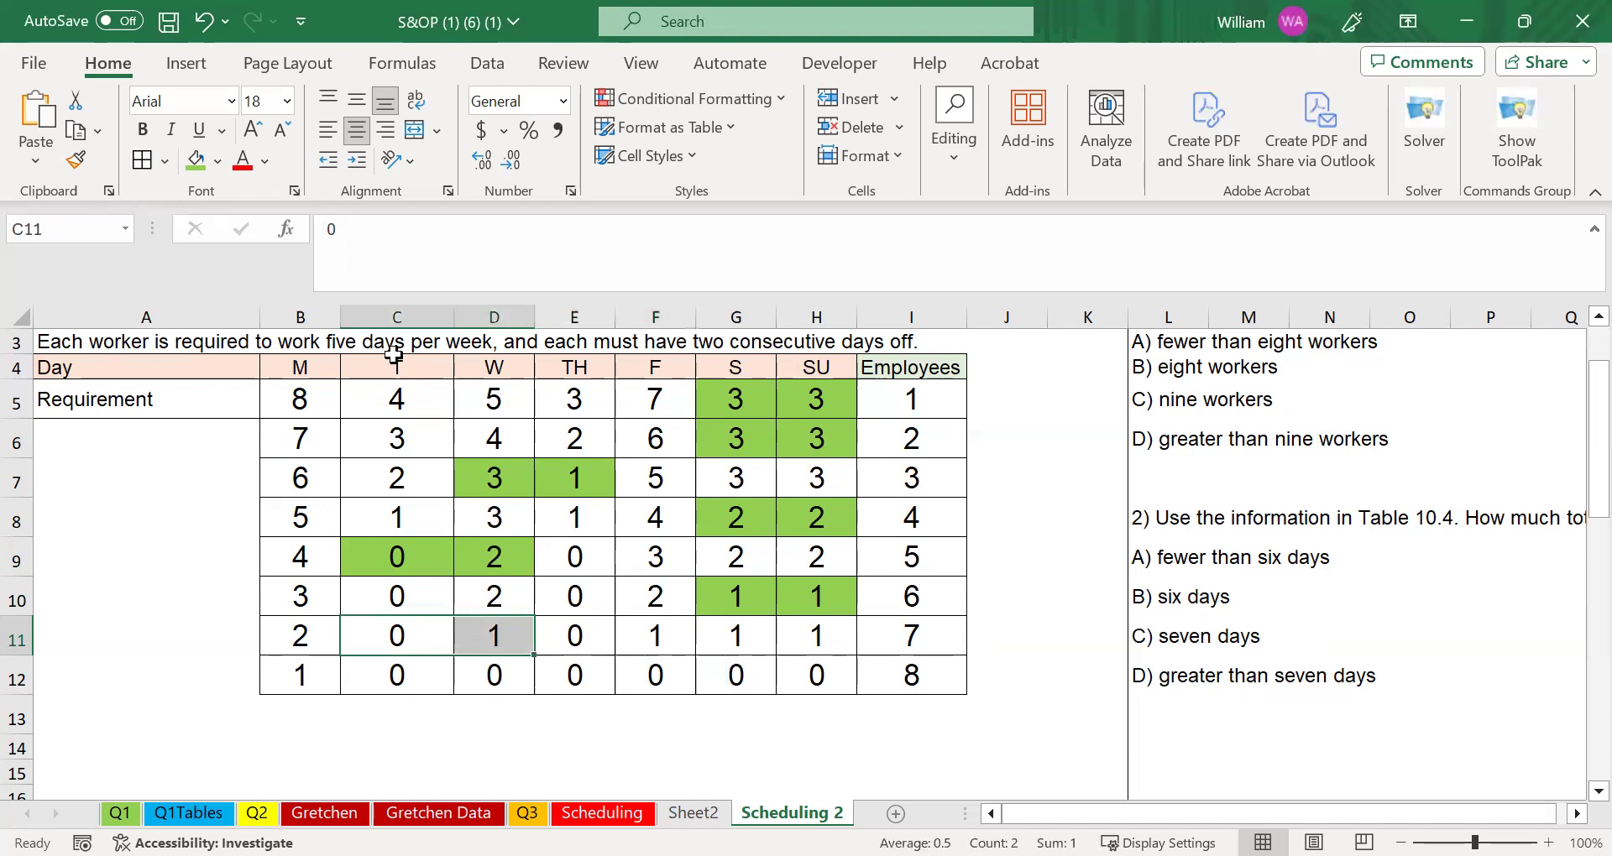
click(198, 157)
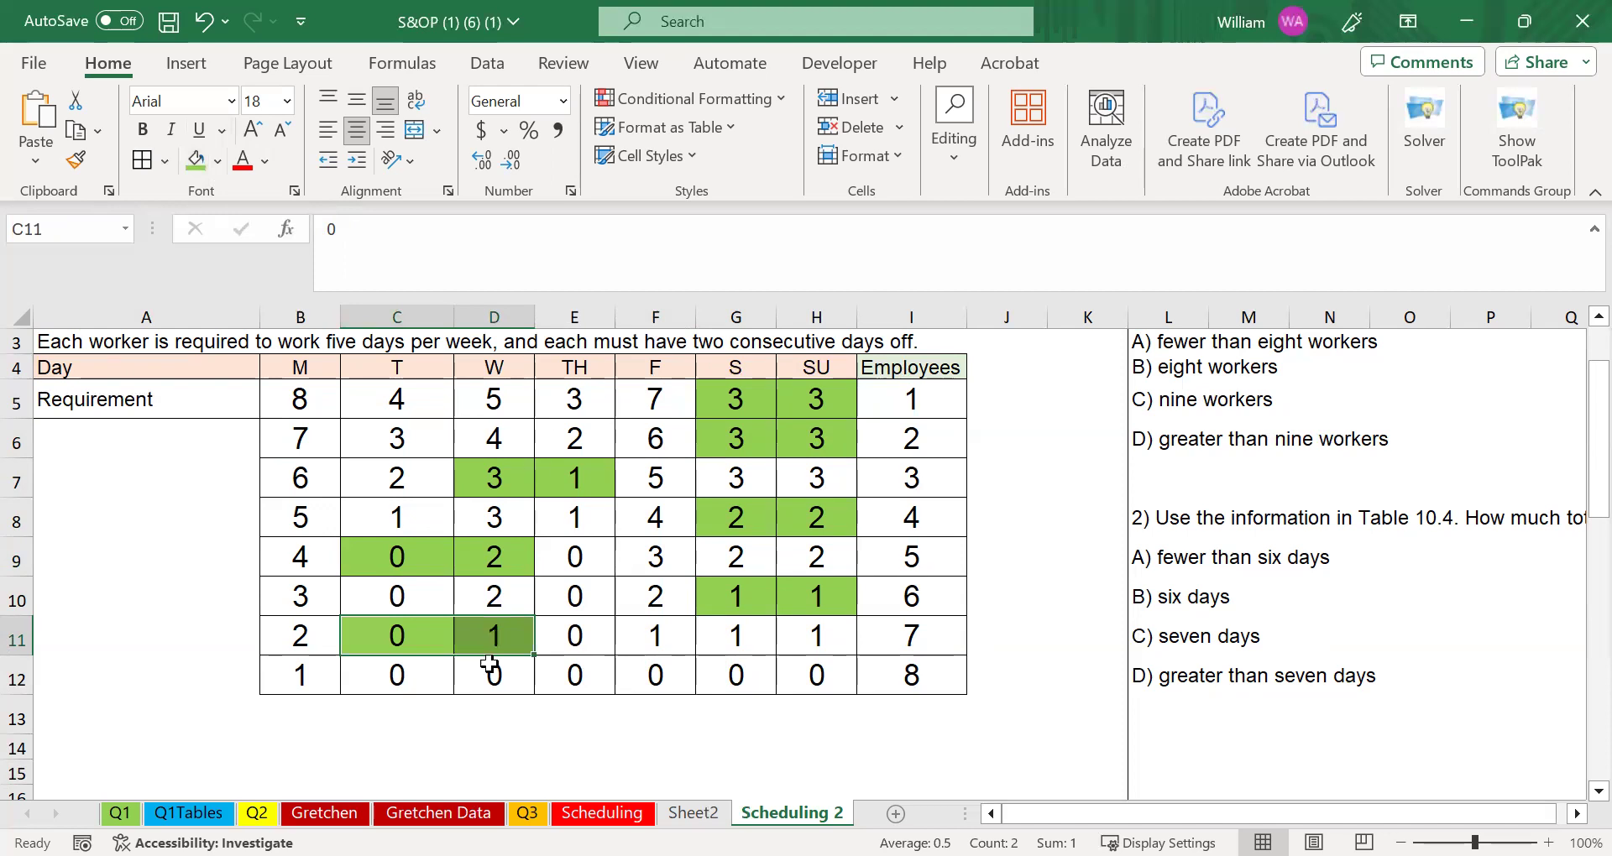
Step: Enter 1 in D12 to carry down the seventh employee's Wednesday off, and fill G12:H12 with light green as the eighth employee's days off
click(436, 675)
key(Right)
text(1)
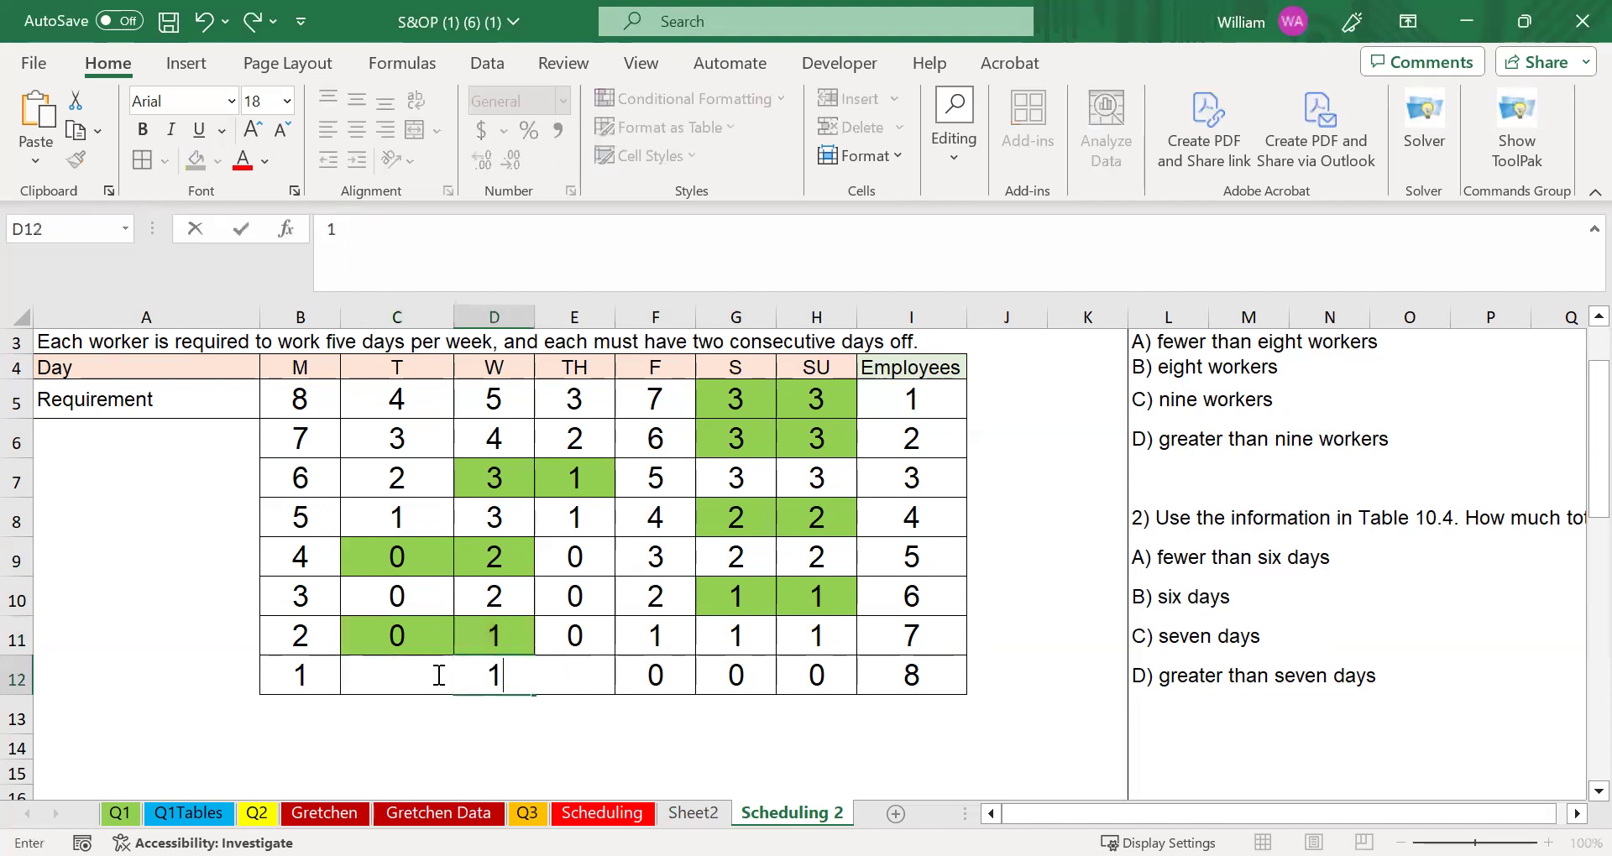
key(Right)
drag(439, 648, 504, 689)
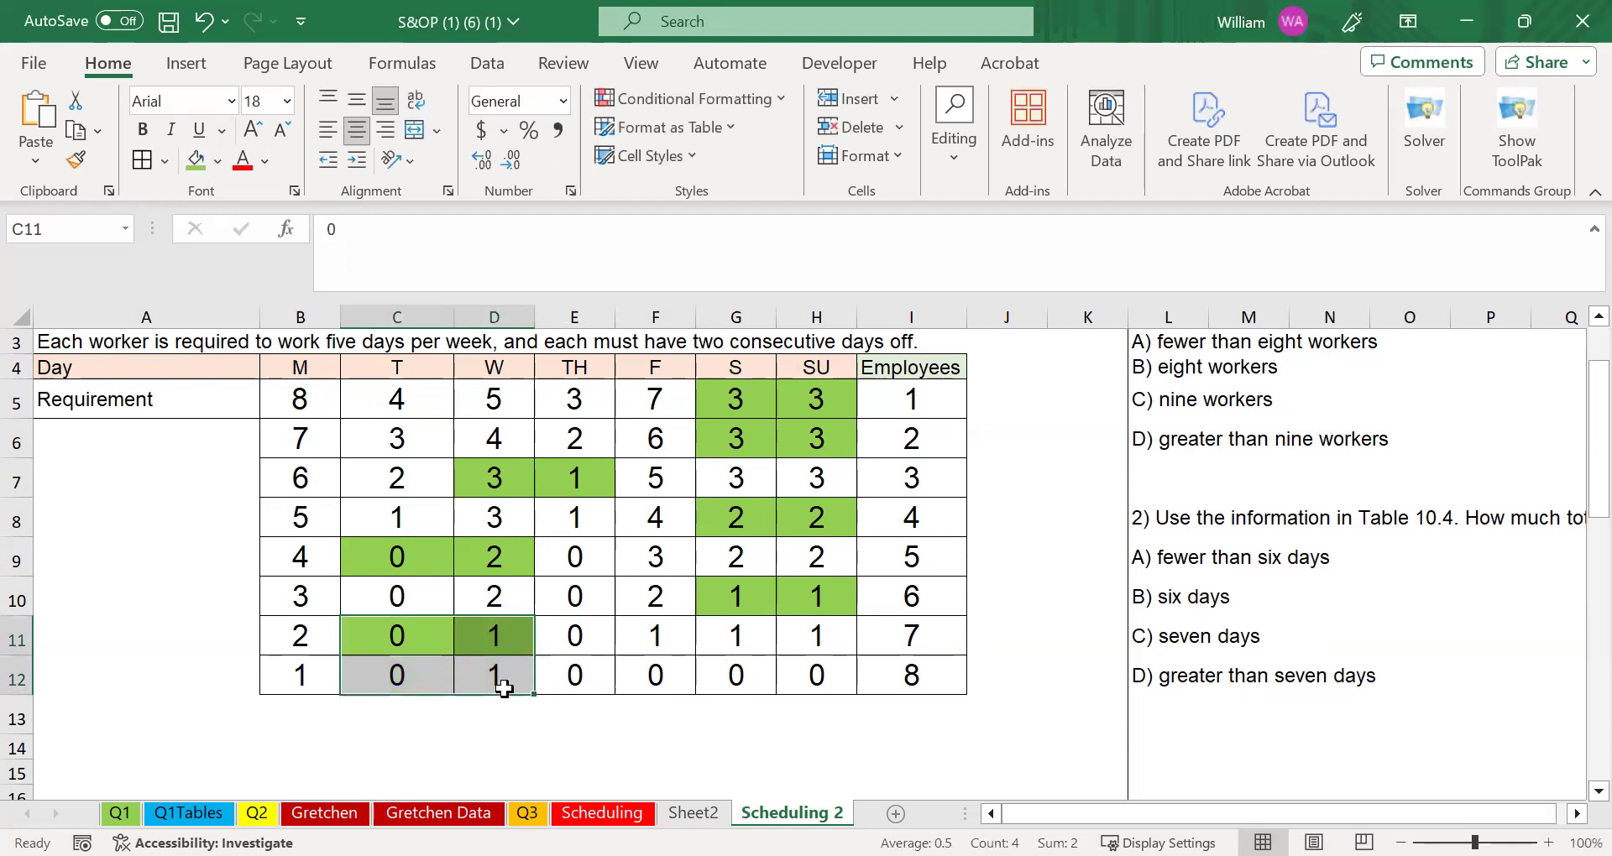
drag(738, 682, 796, 681)
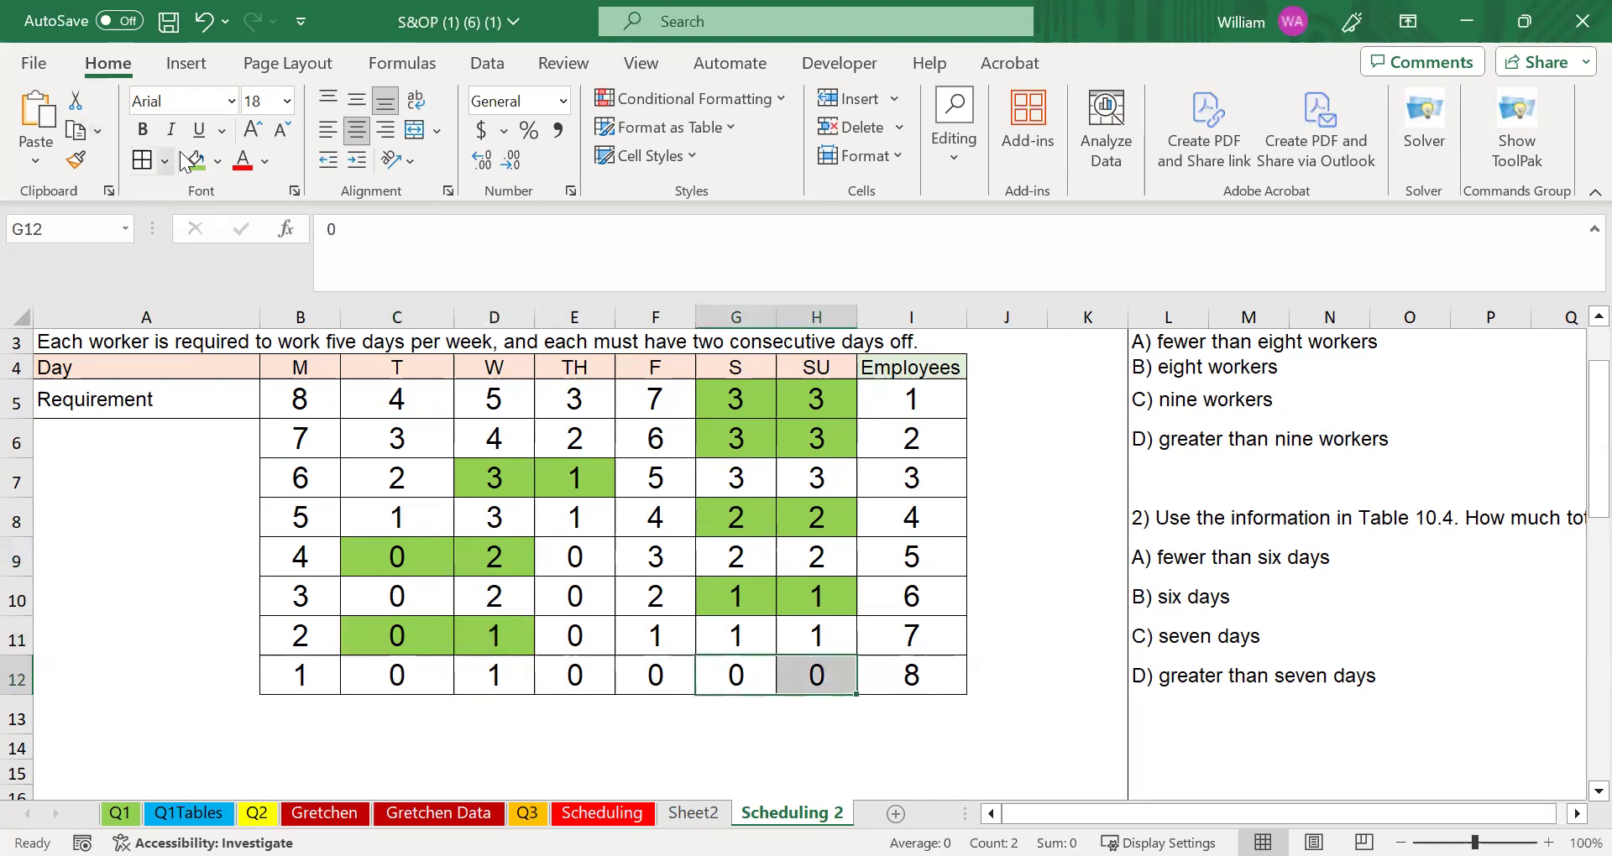
click(195, 159)
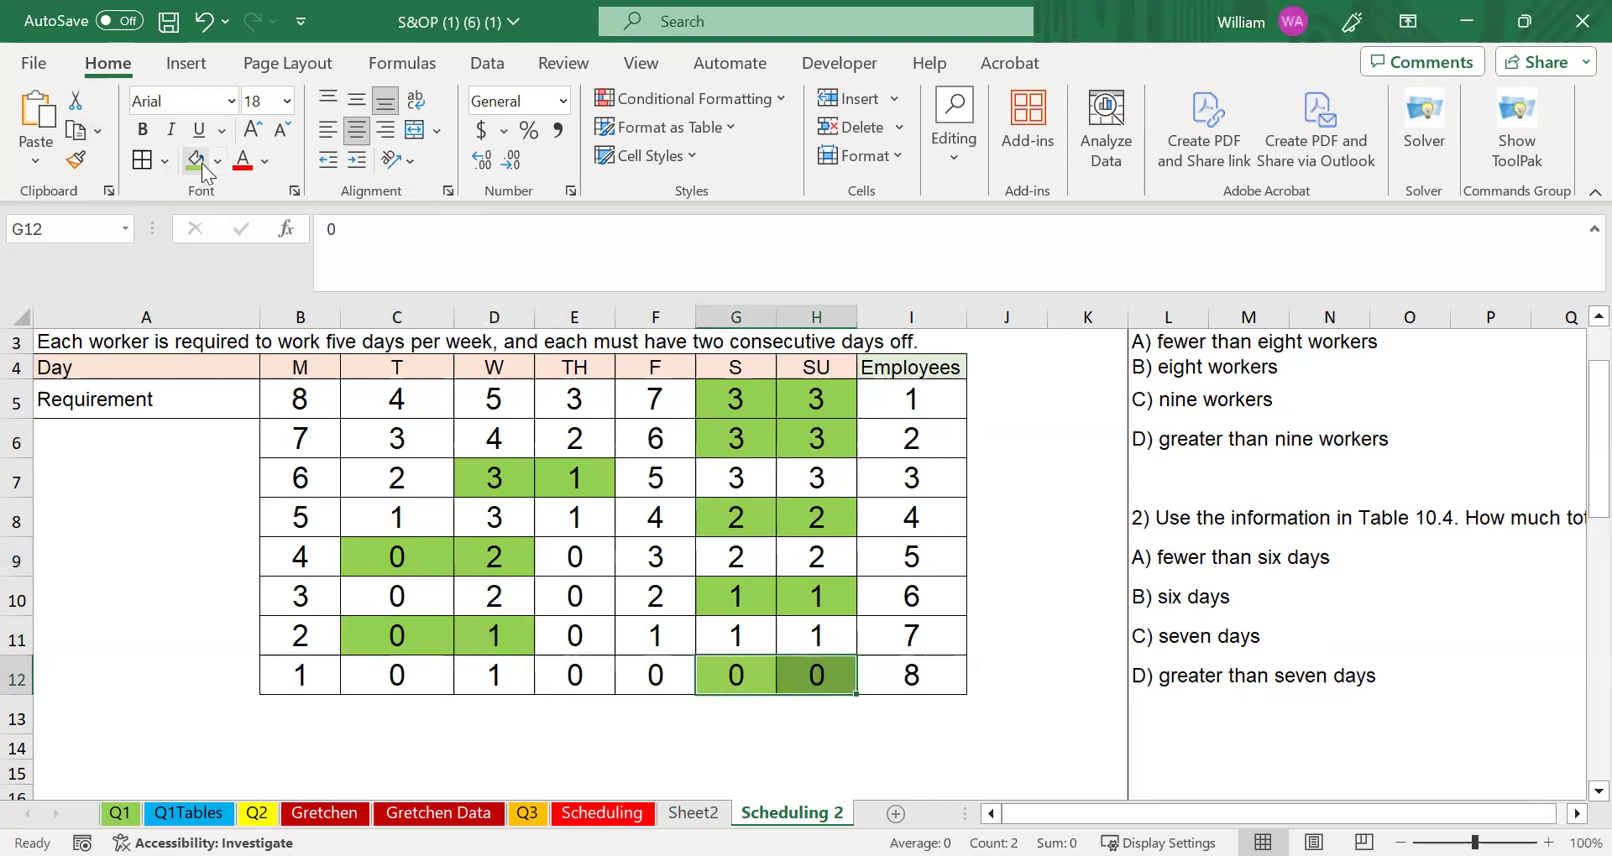
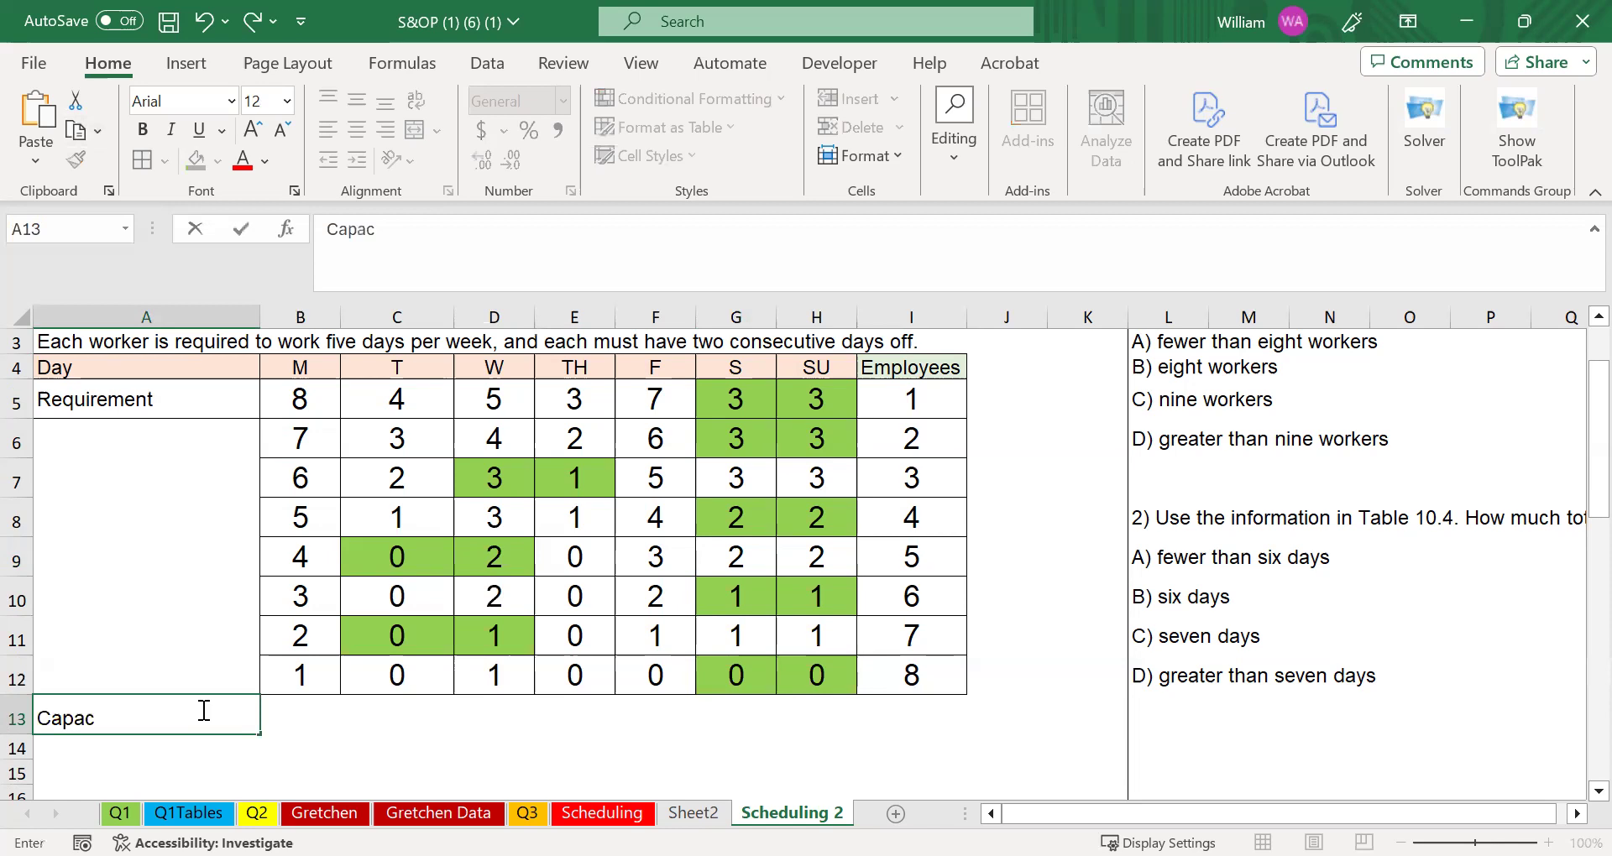
Step: Label A13:A15 as Capacity, Requirement and Slack, and apply borders to all cells in A13:H15
text(ity)
key(Return)
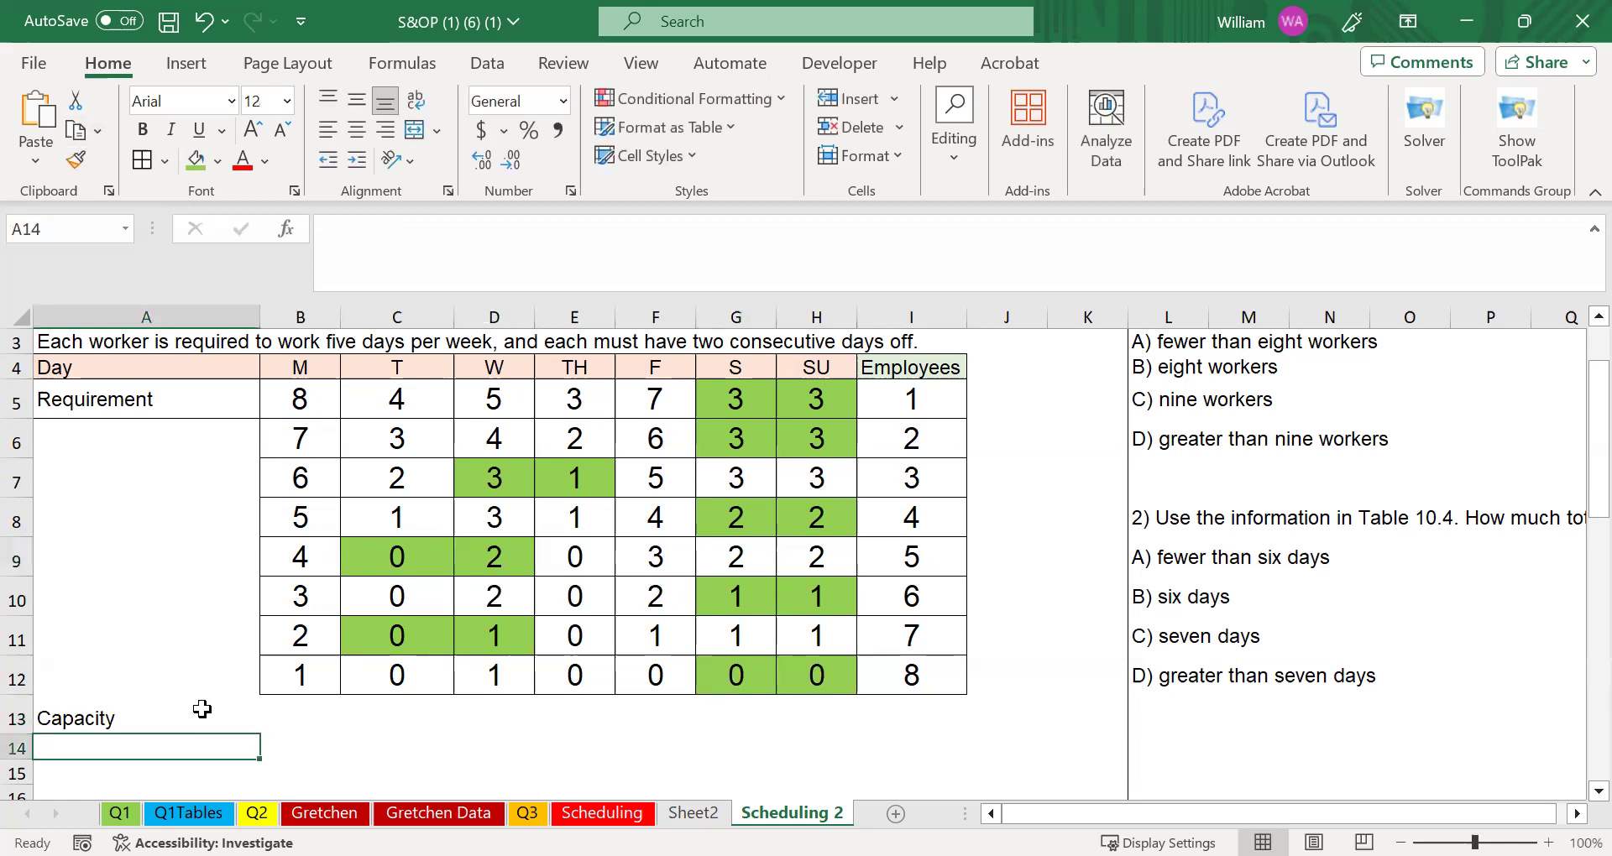
text(Requirement)
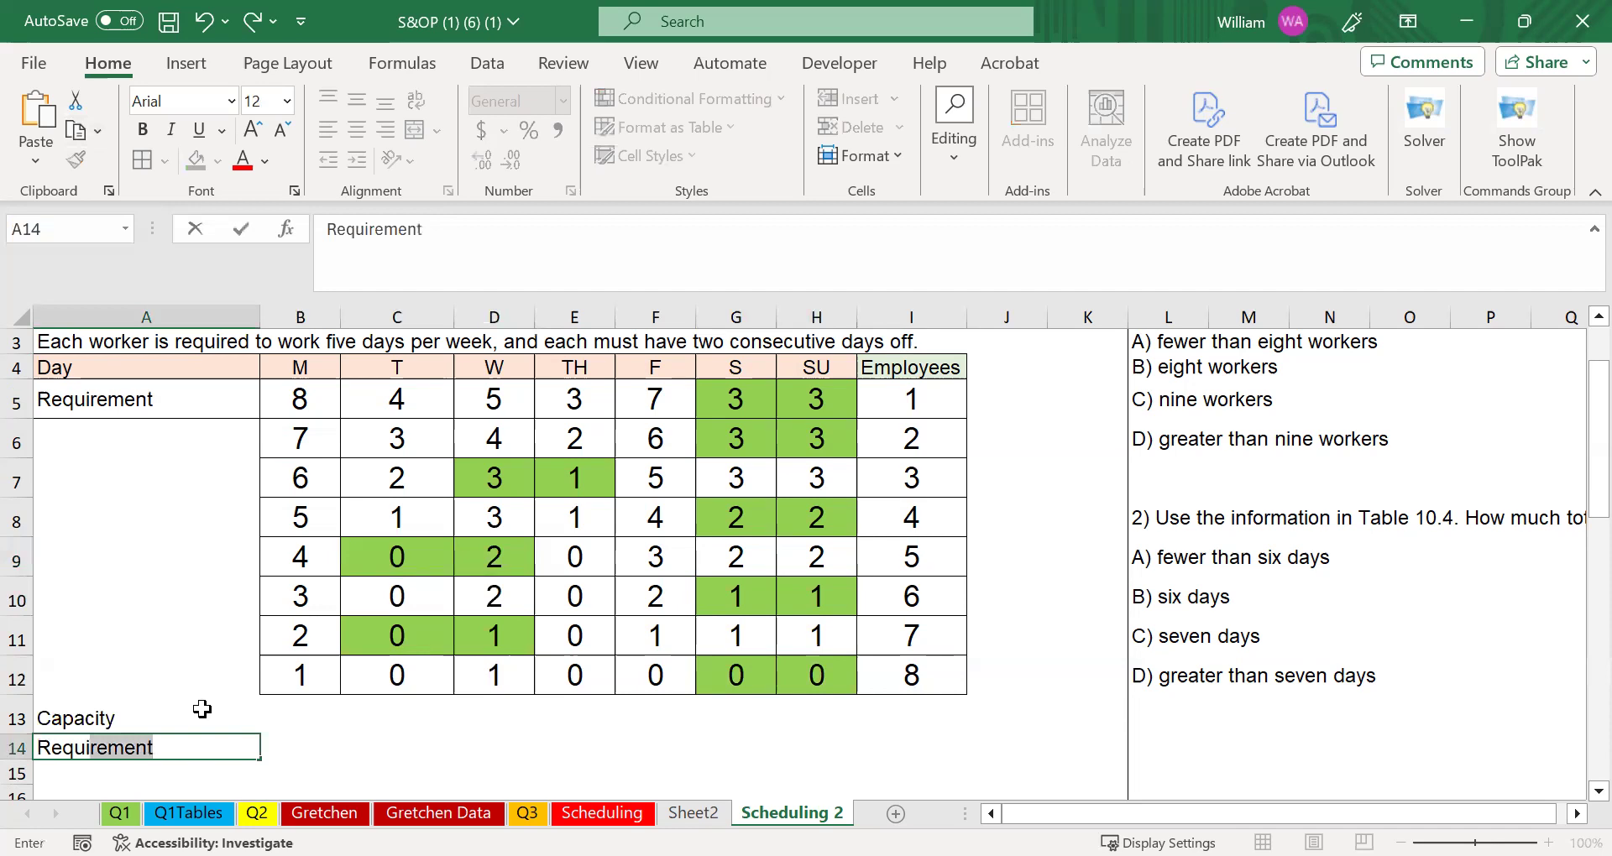
key(Return)
text(Slack)
key(Tab)
drag(187, 715, 799, 763)
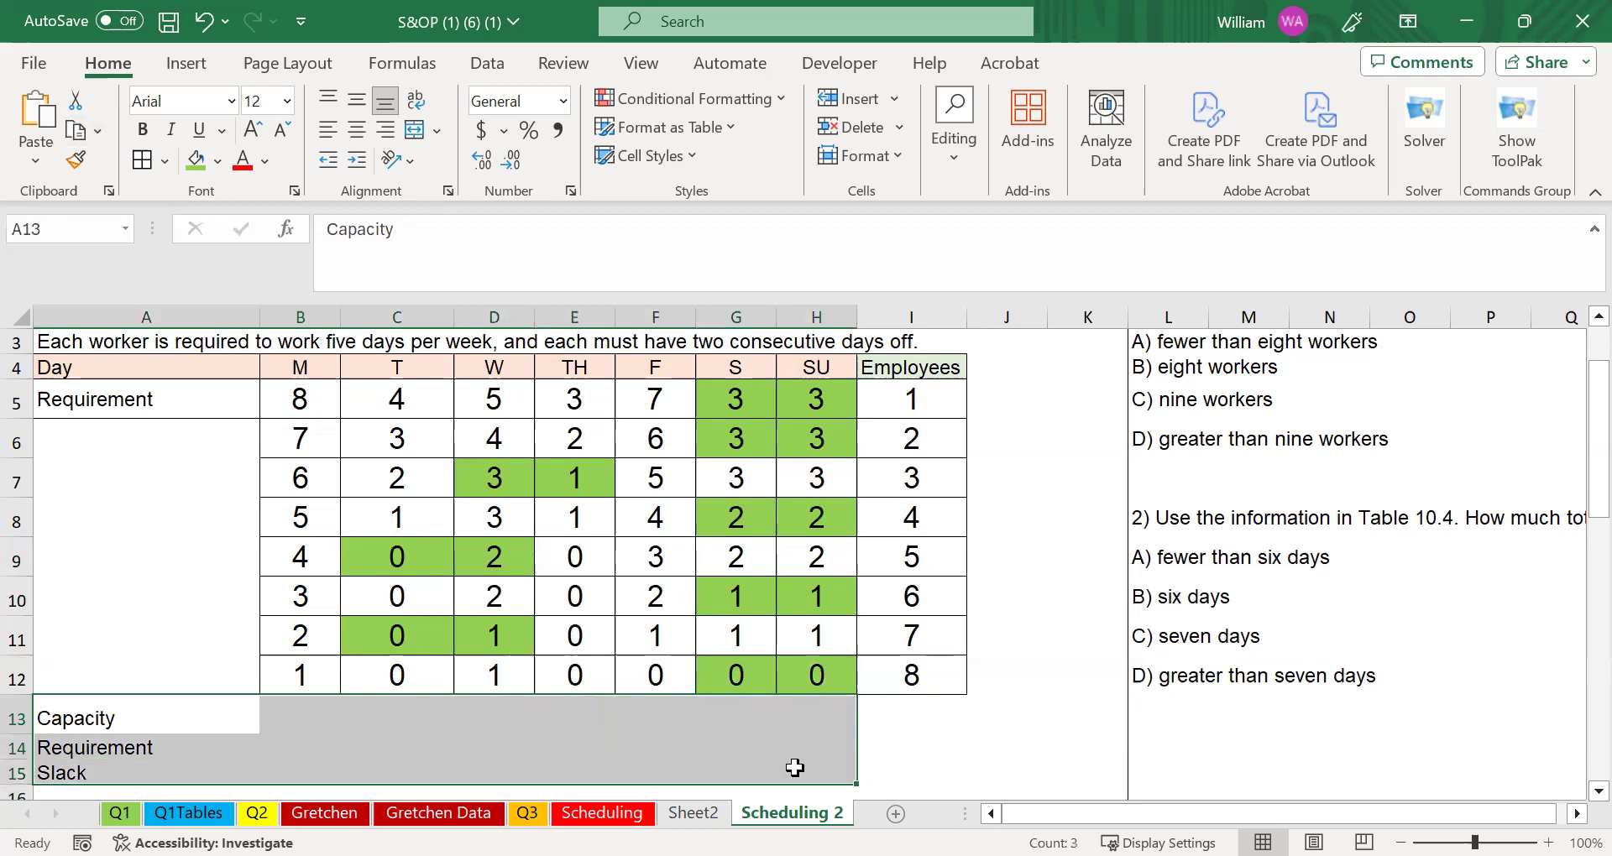
click(142, 160)
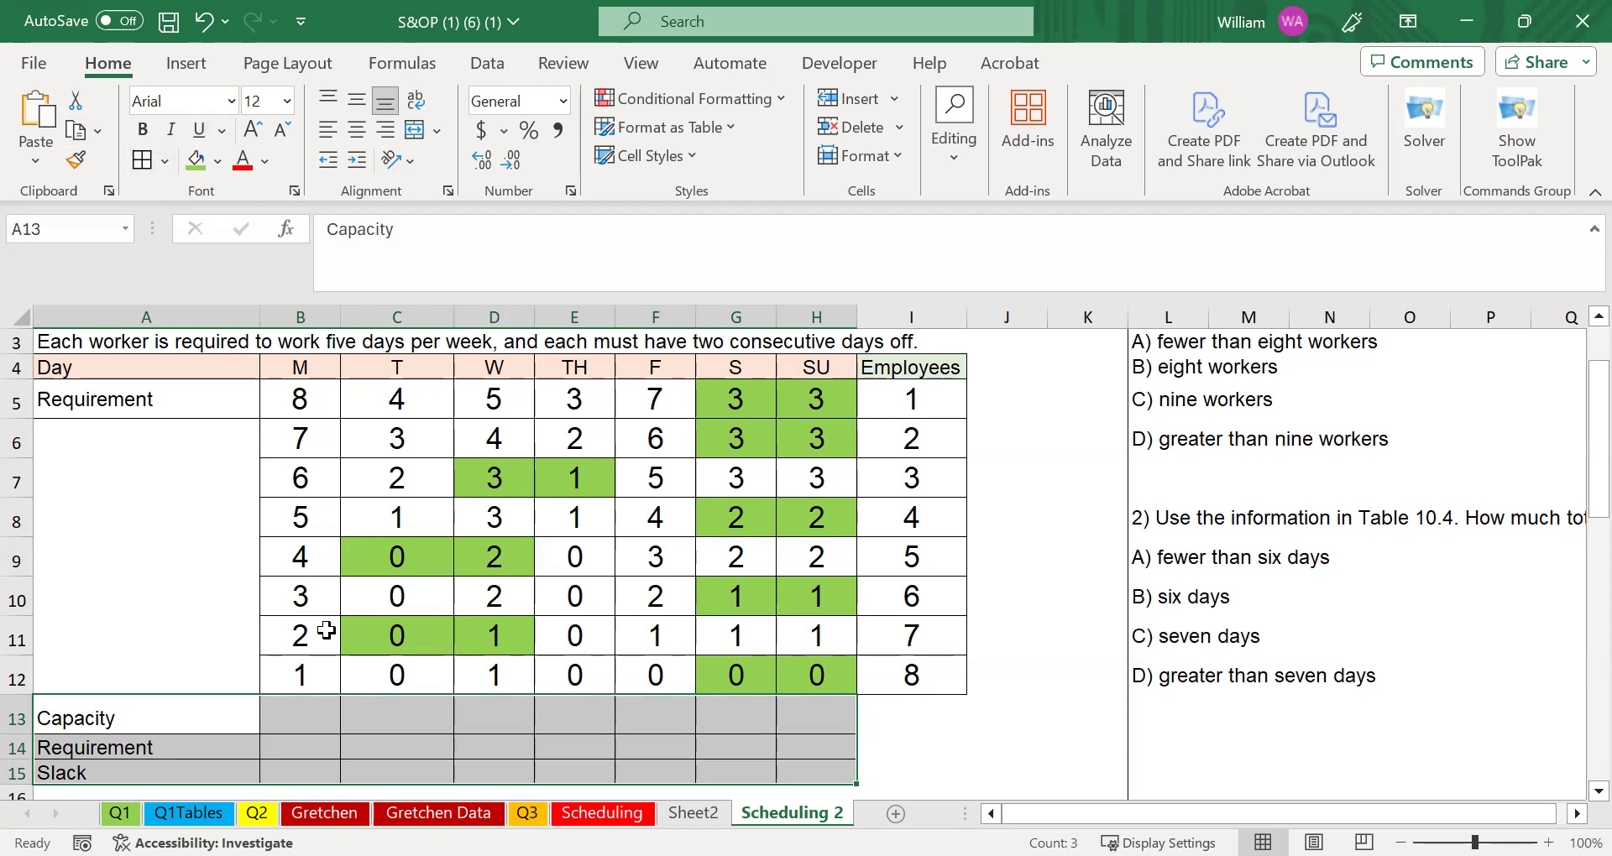
Step: Check the Monday column for days off and enter a Monday capacity of 8 in B13
drag(300, 401, 300, 660)
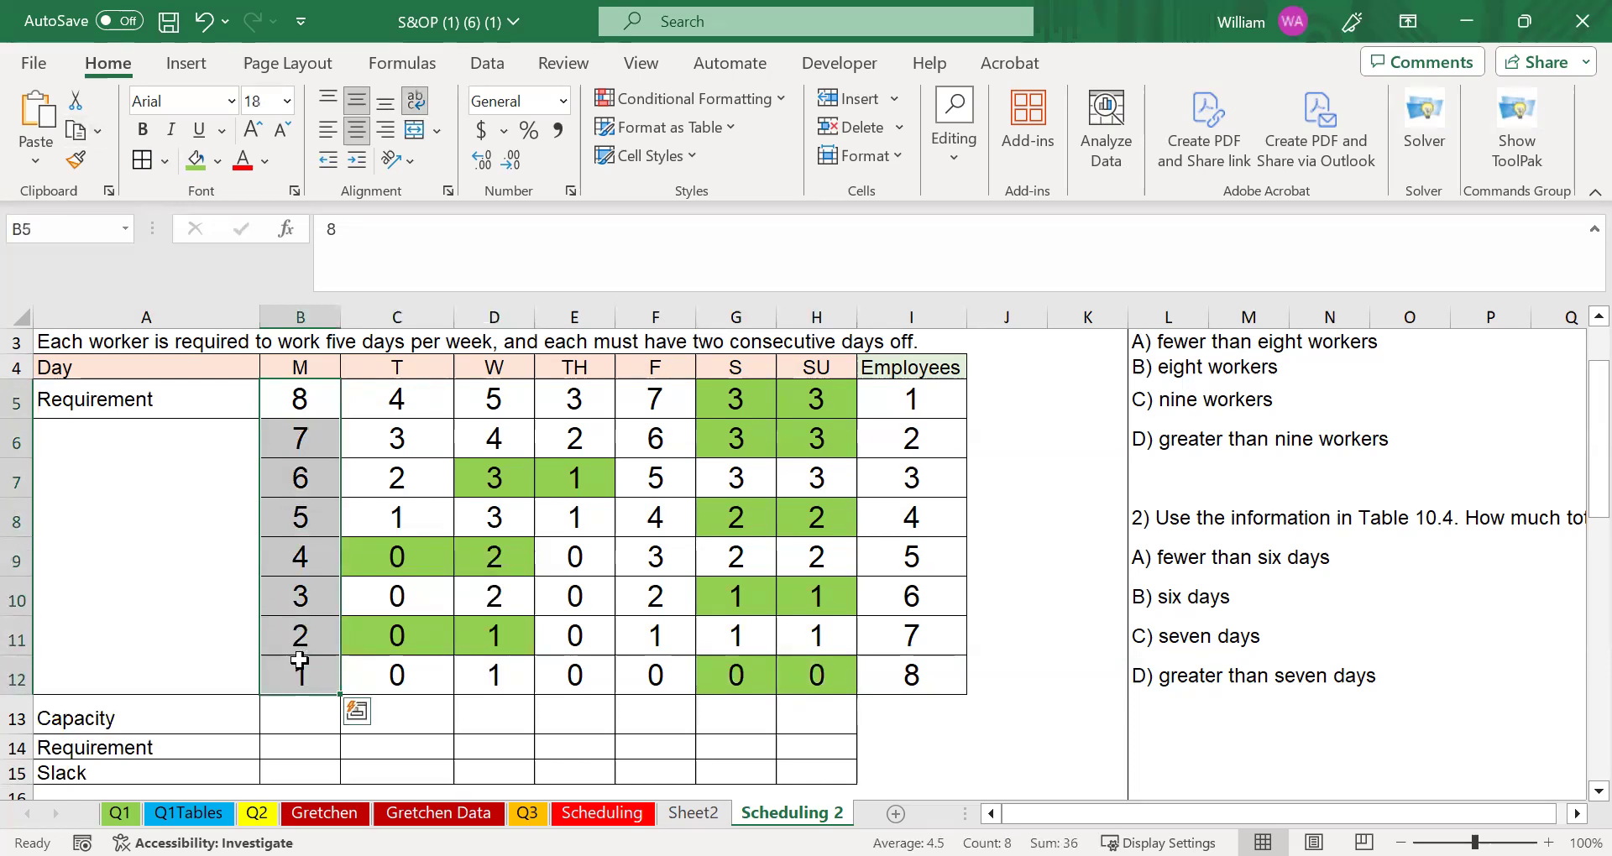
click(301, 715)
text(8)
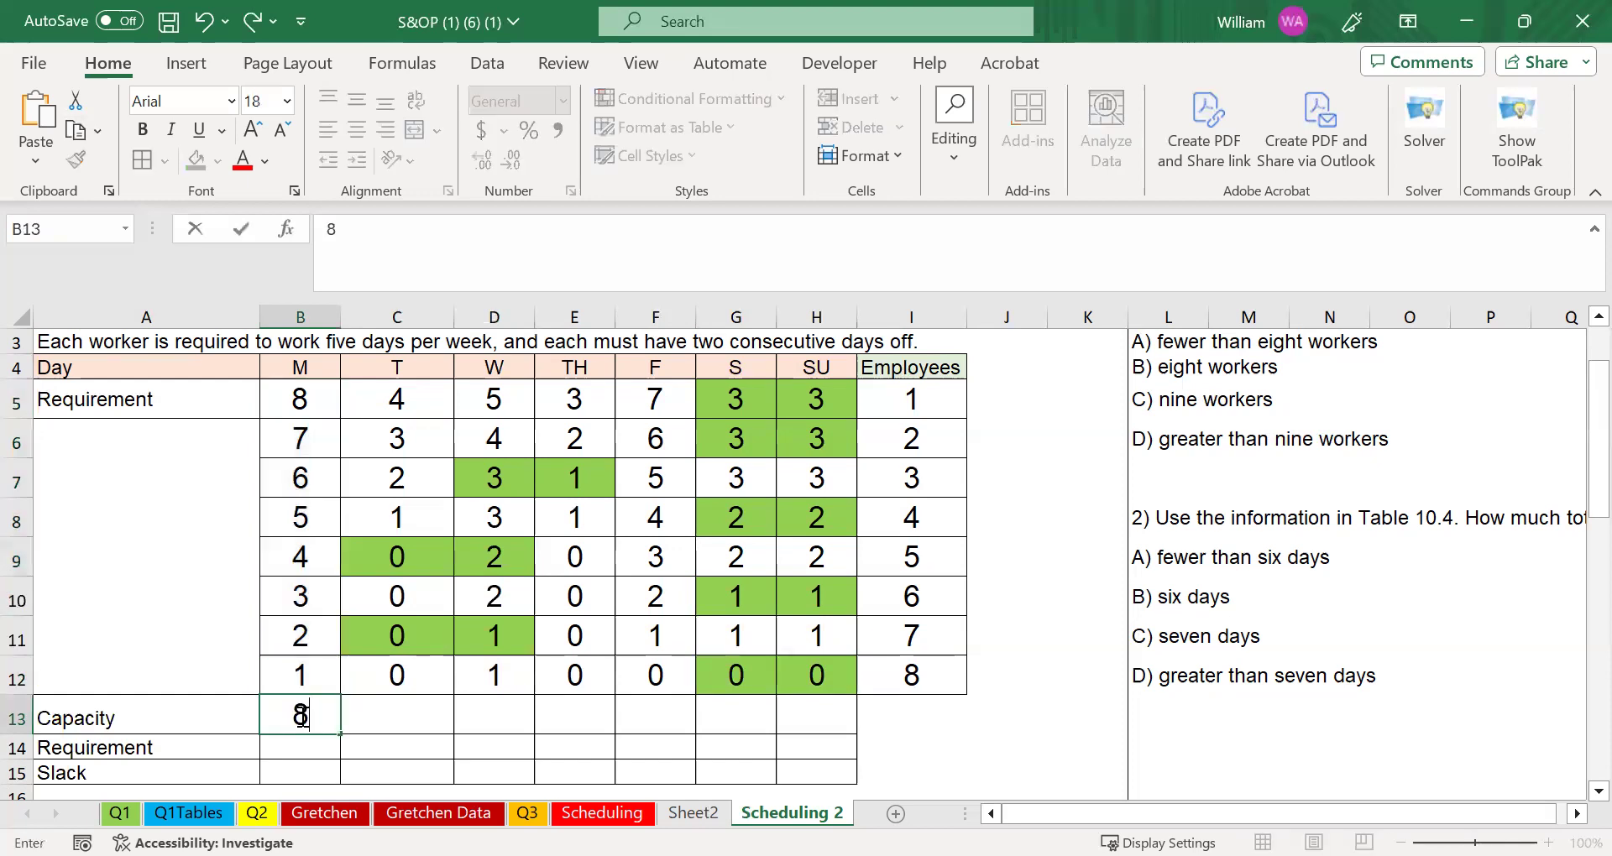
key(Tab)
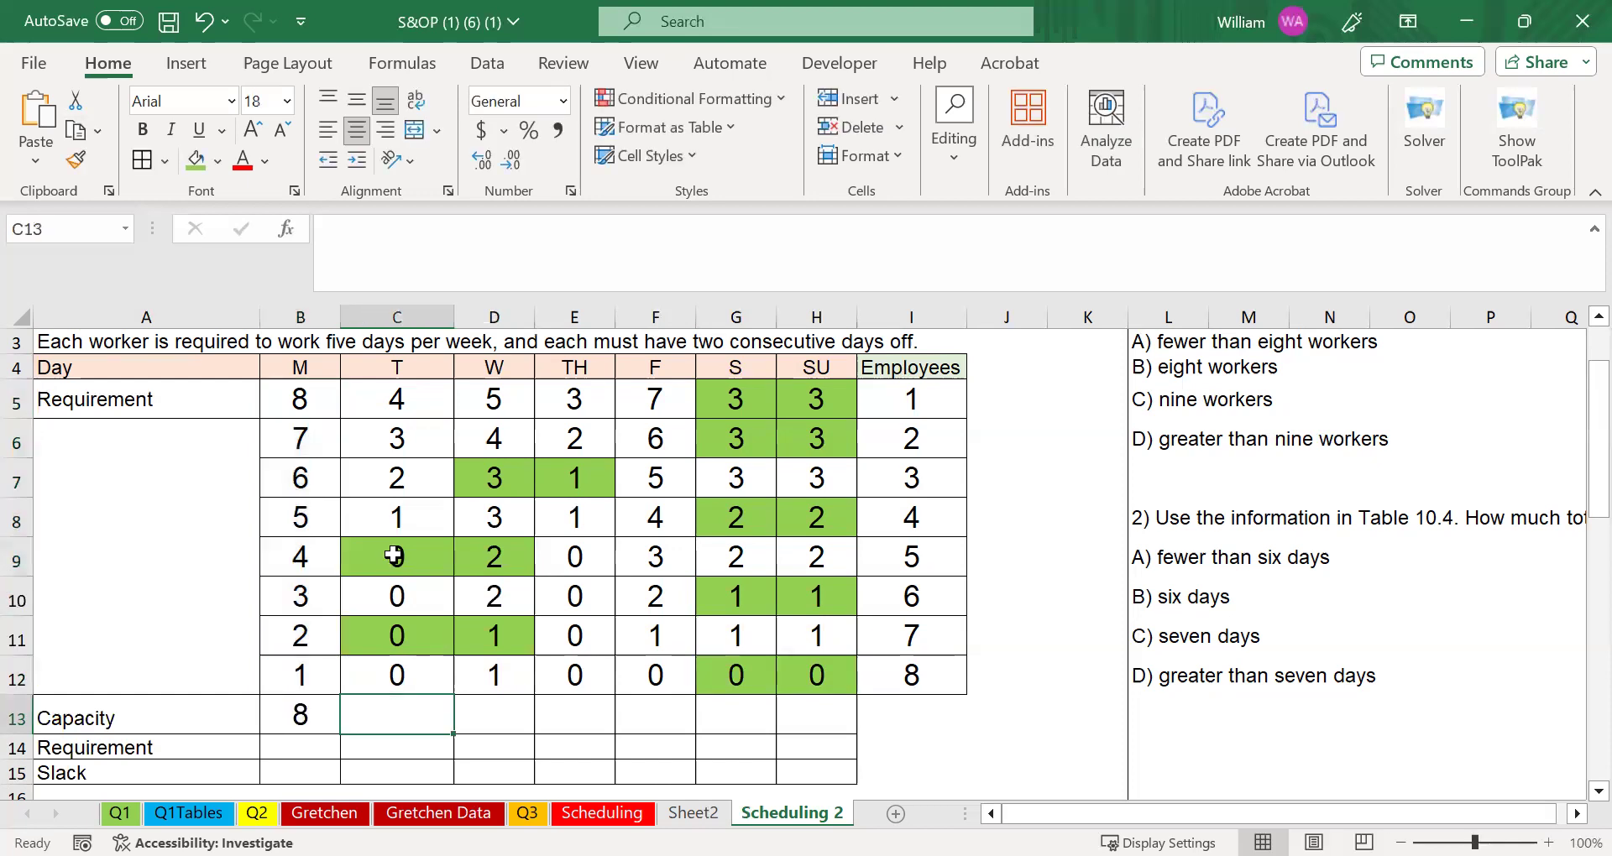
Step: Check the Tuesday column for days off and enter a Tuesday capacity of 6 in C13
click(396, 557)
click(403, 626)
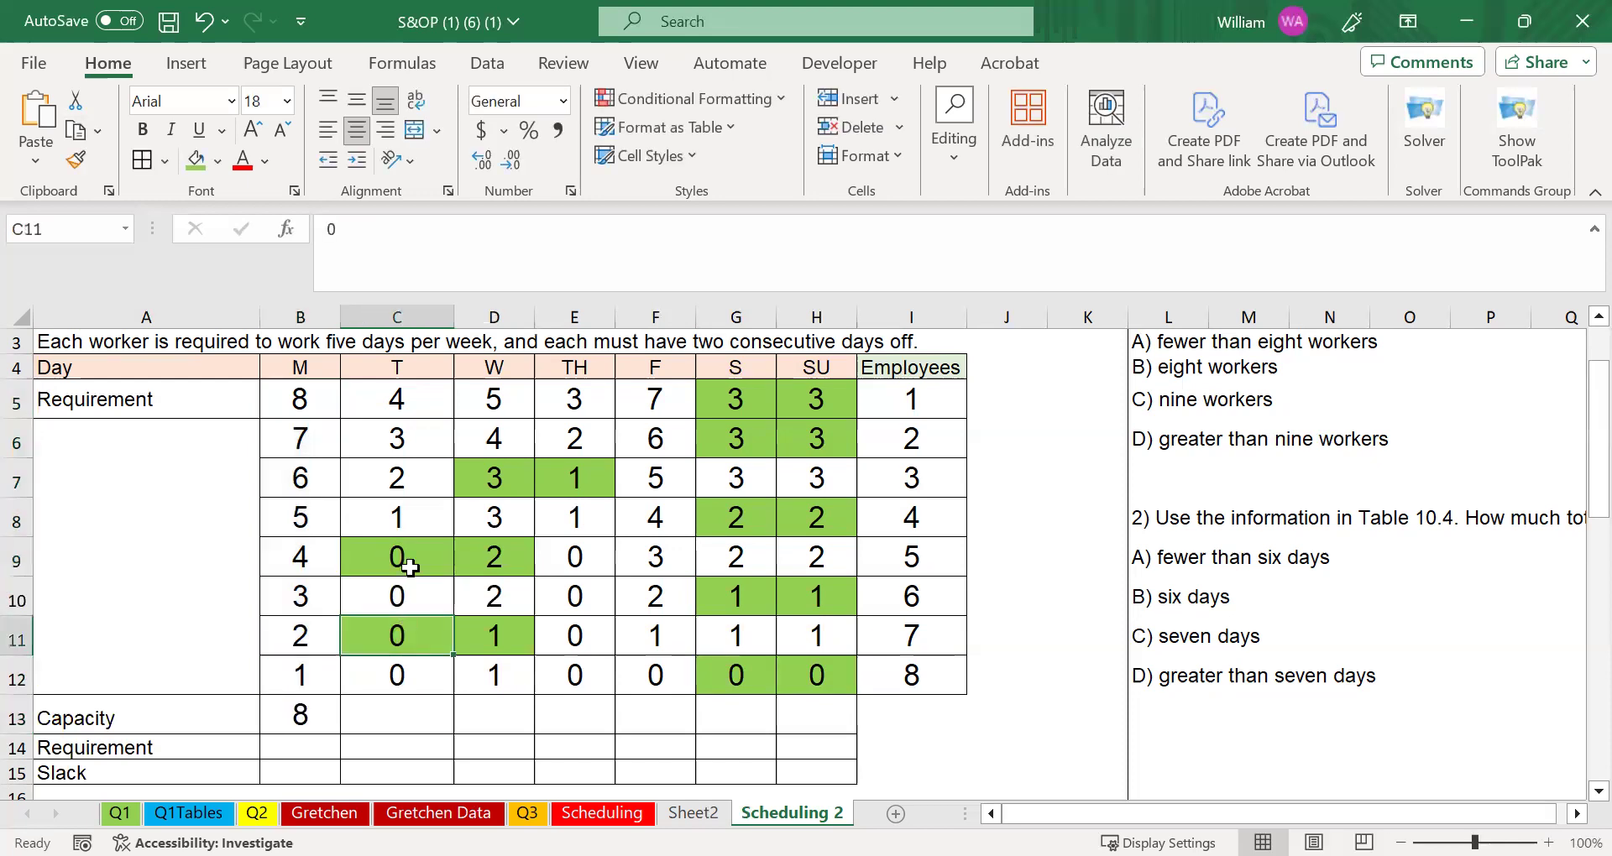
click(402, 708)
text(6)
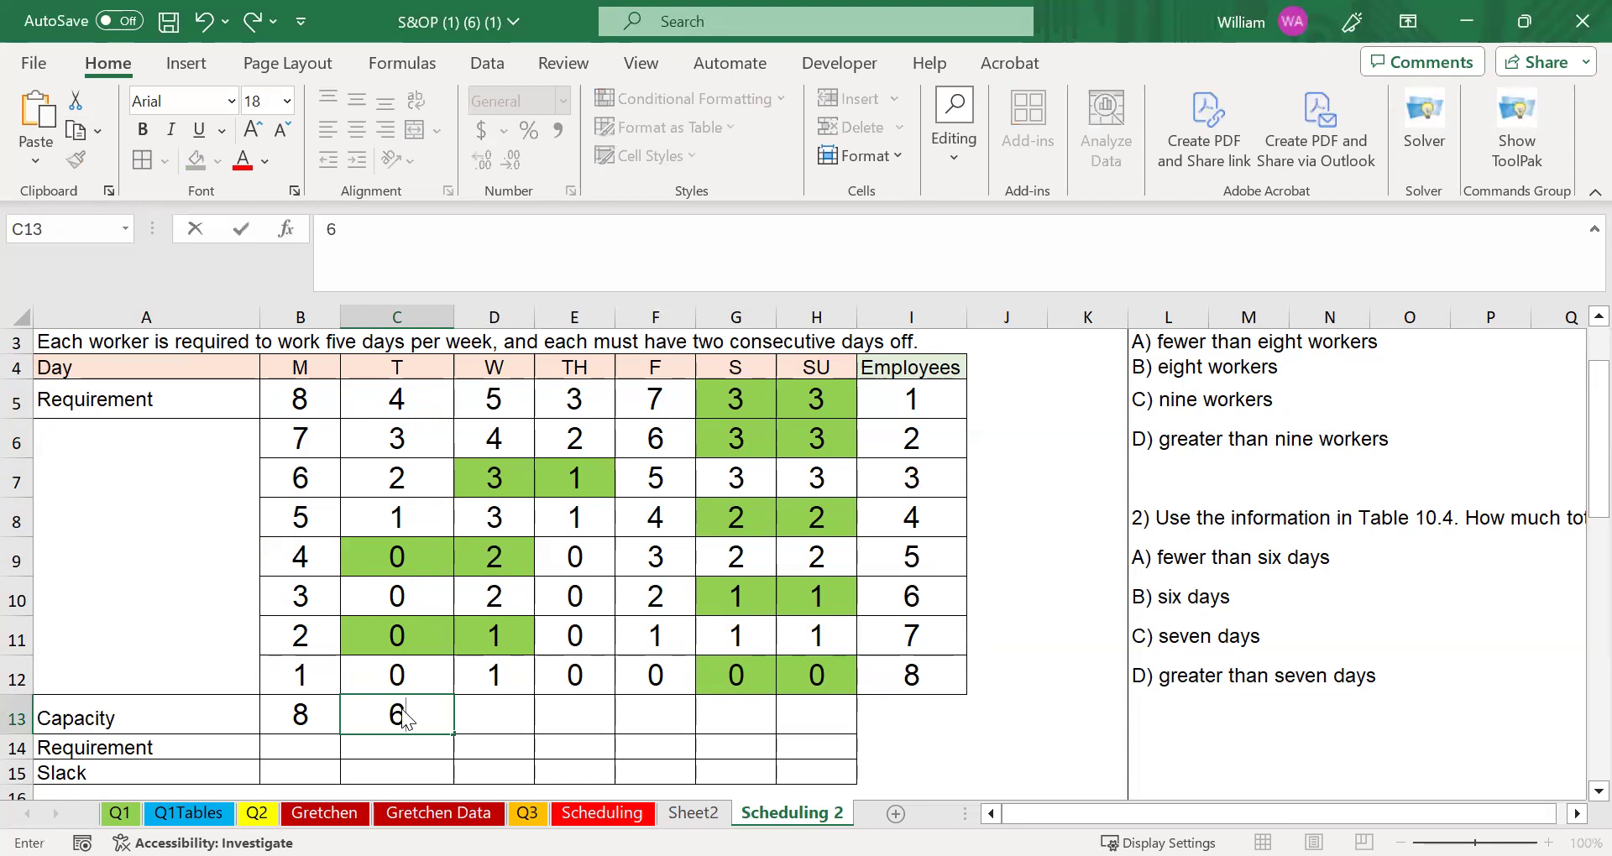
key(Tab)
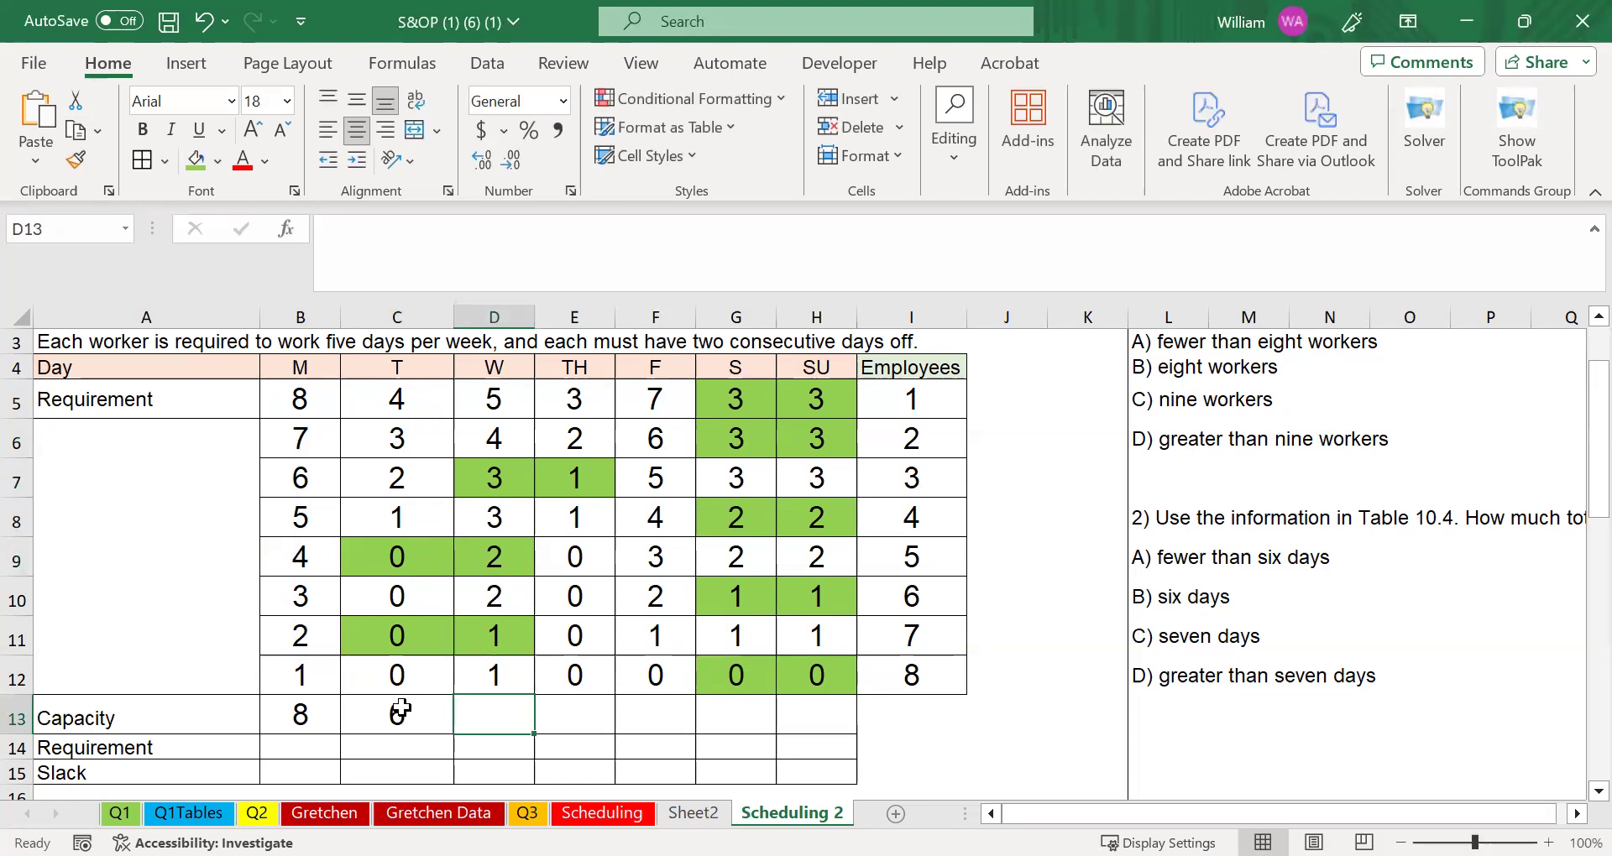
Step: Enter the Wednesday to Sunday capacities 5, 7, 8, 3 and 3 in D13:H13
text(5)
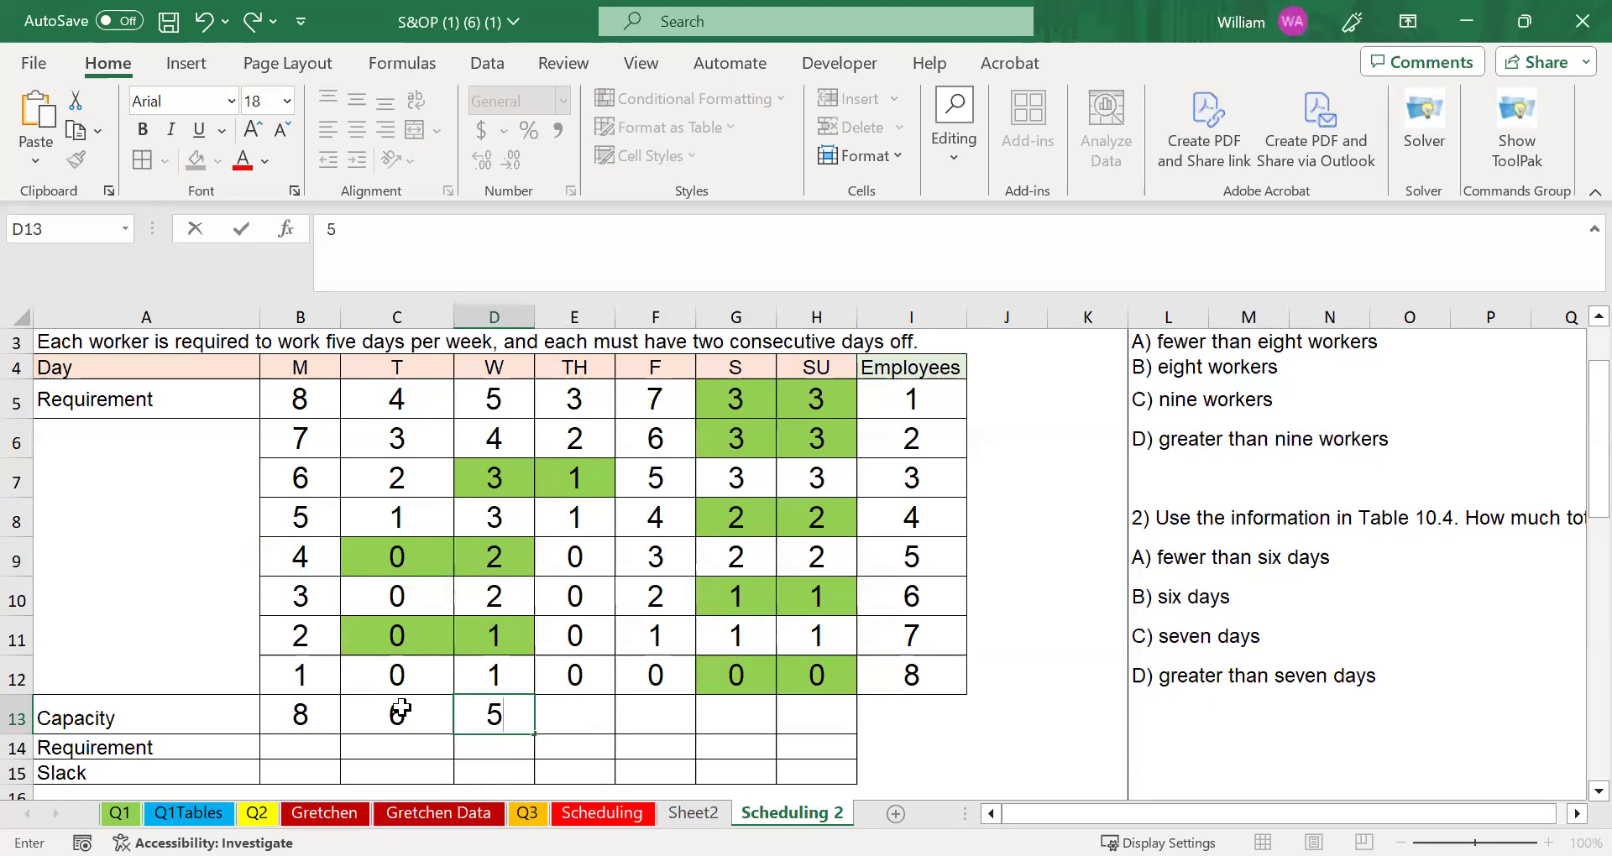
key(Tab)
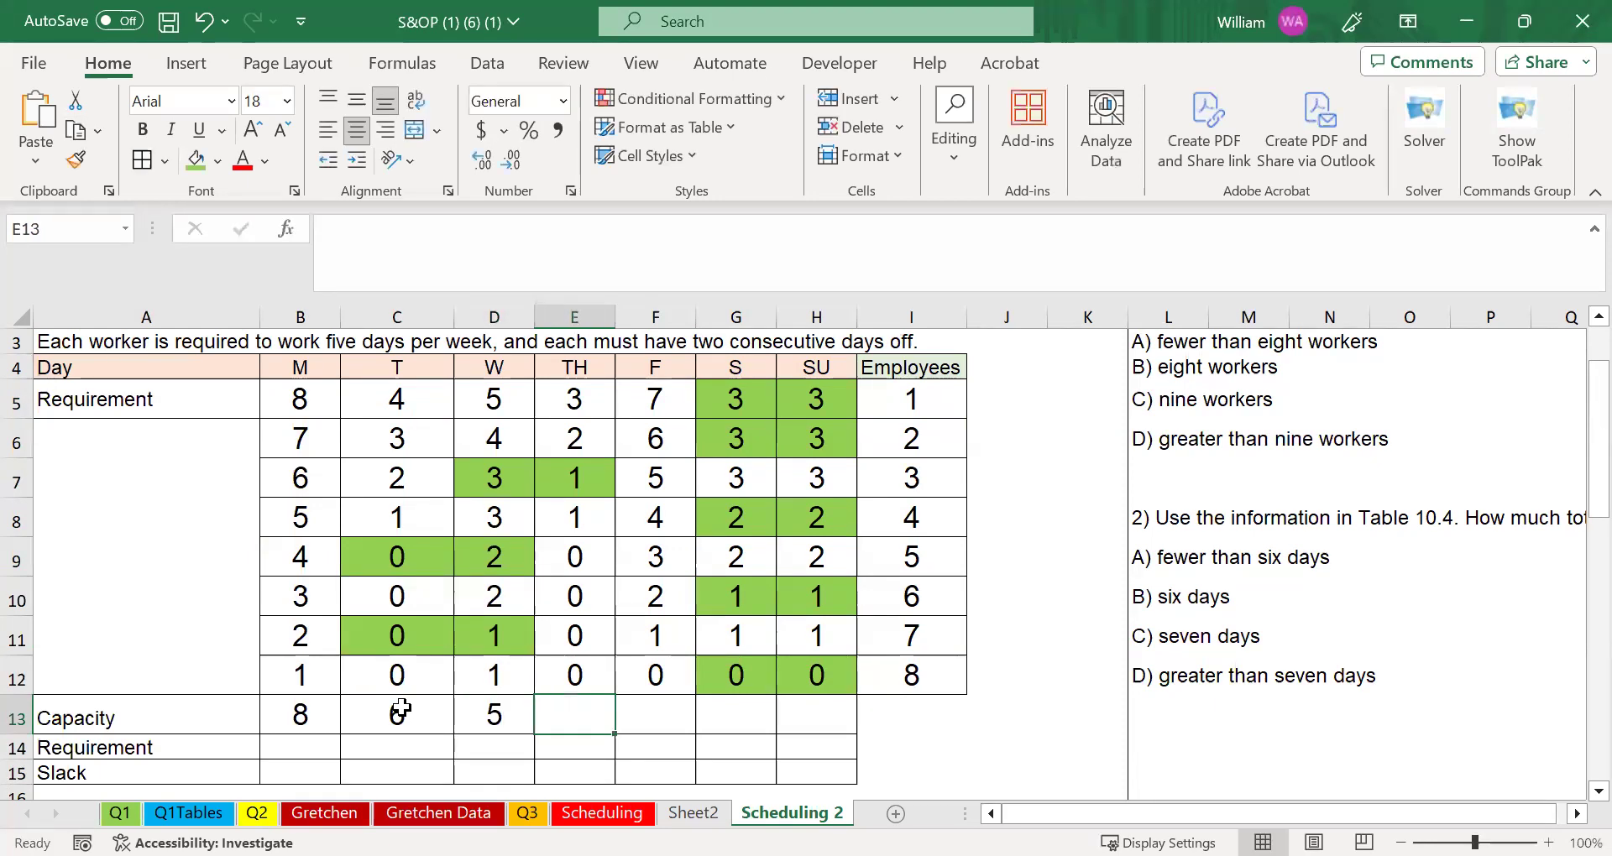
text(7)
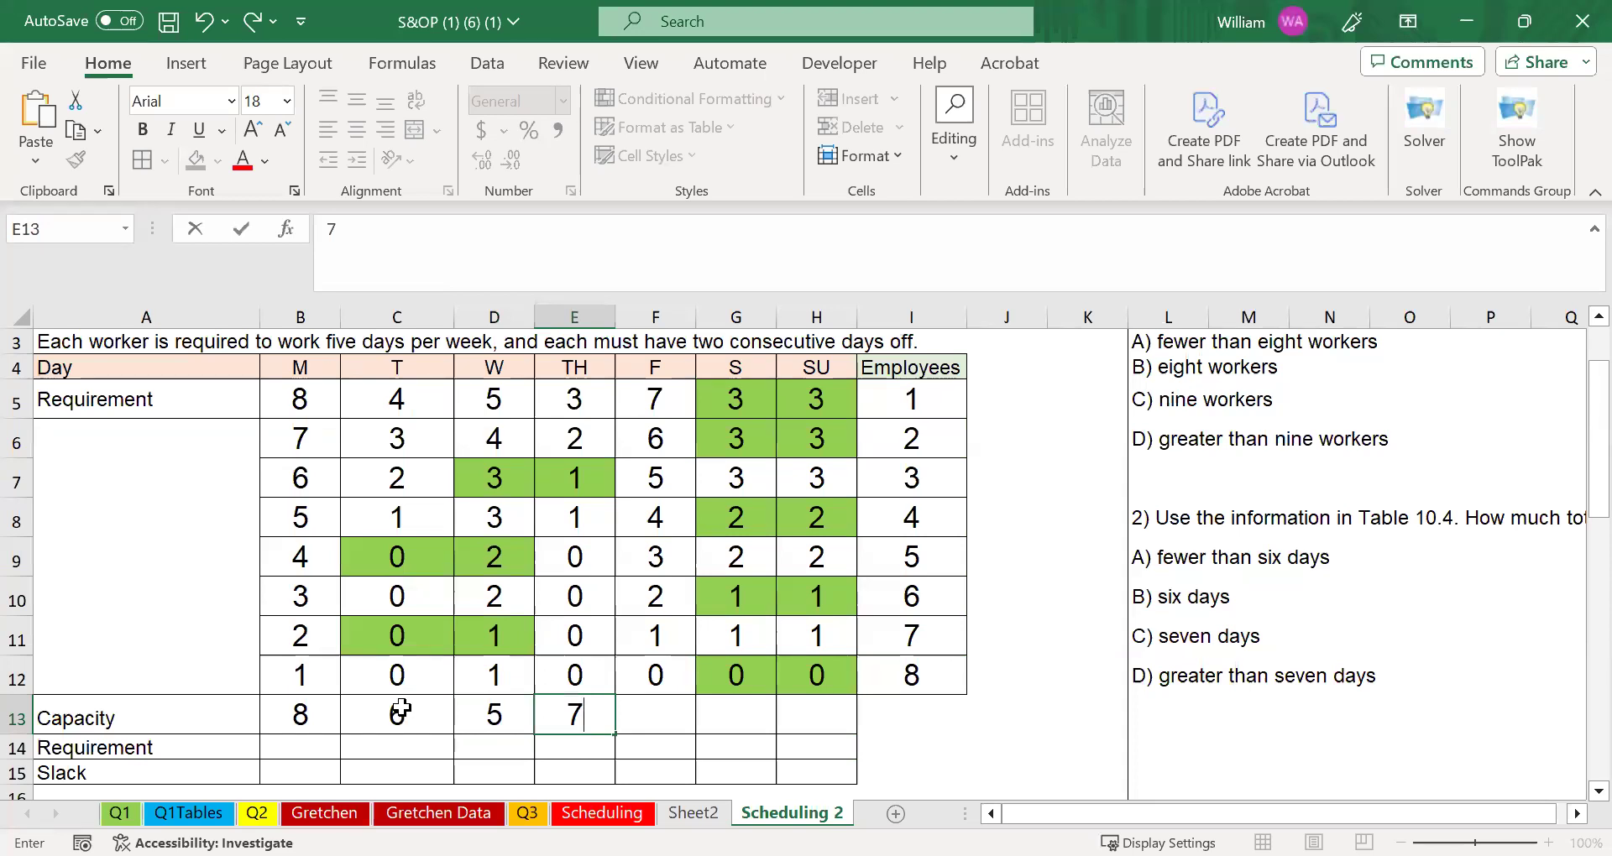
key(Tab)
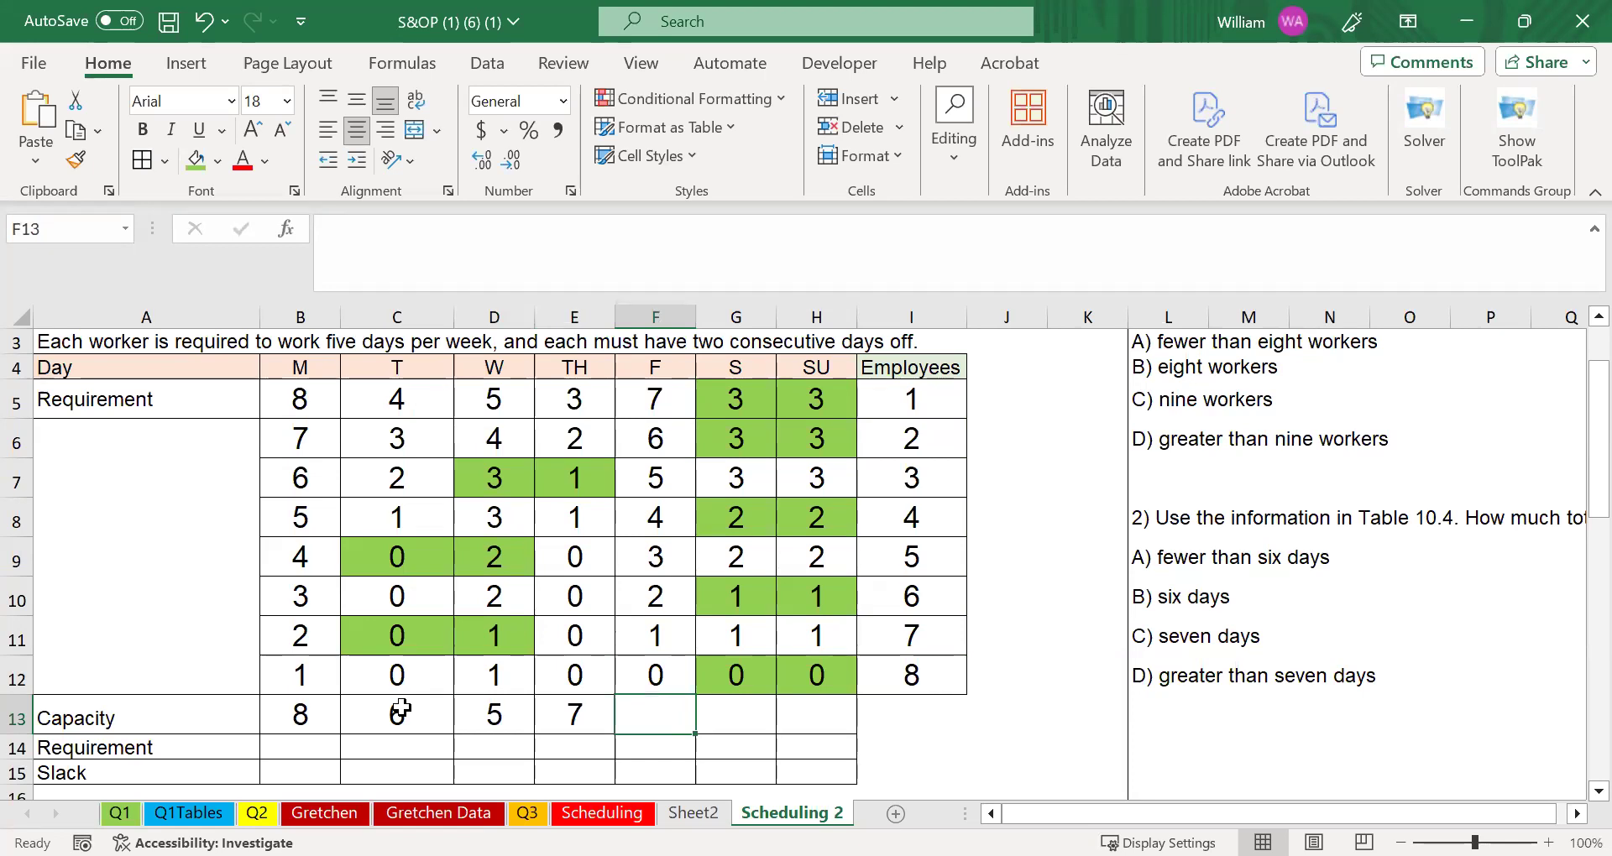
text(8)
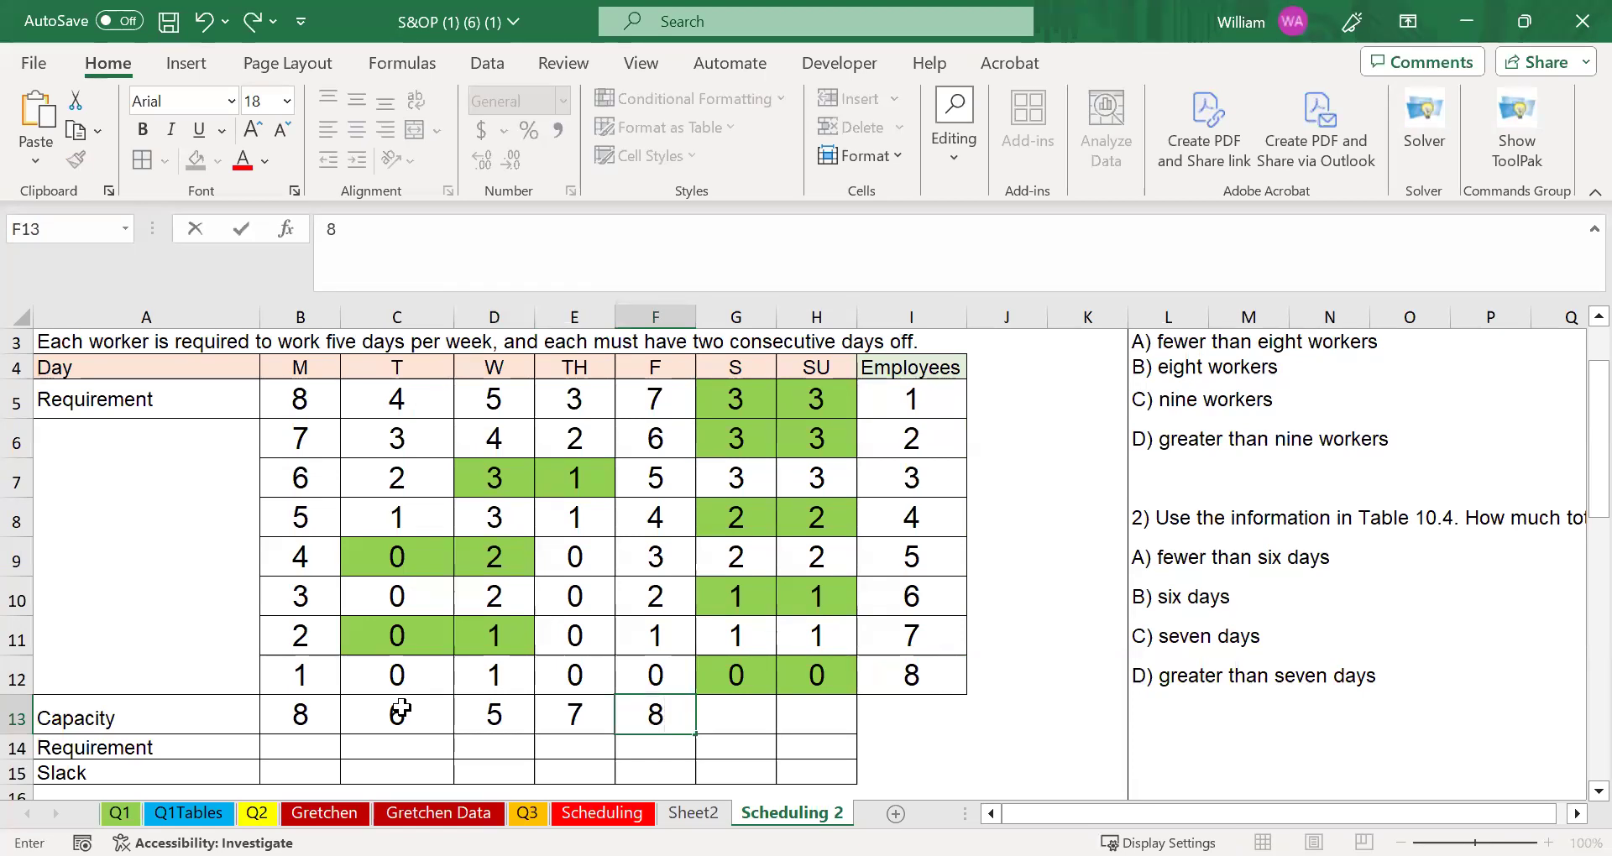
key(Tab)
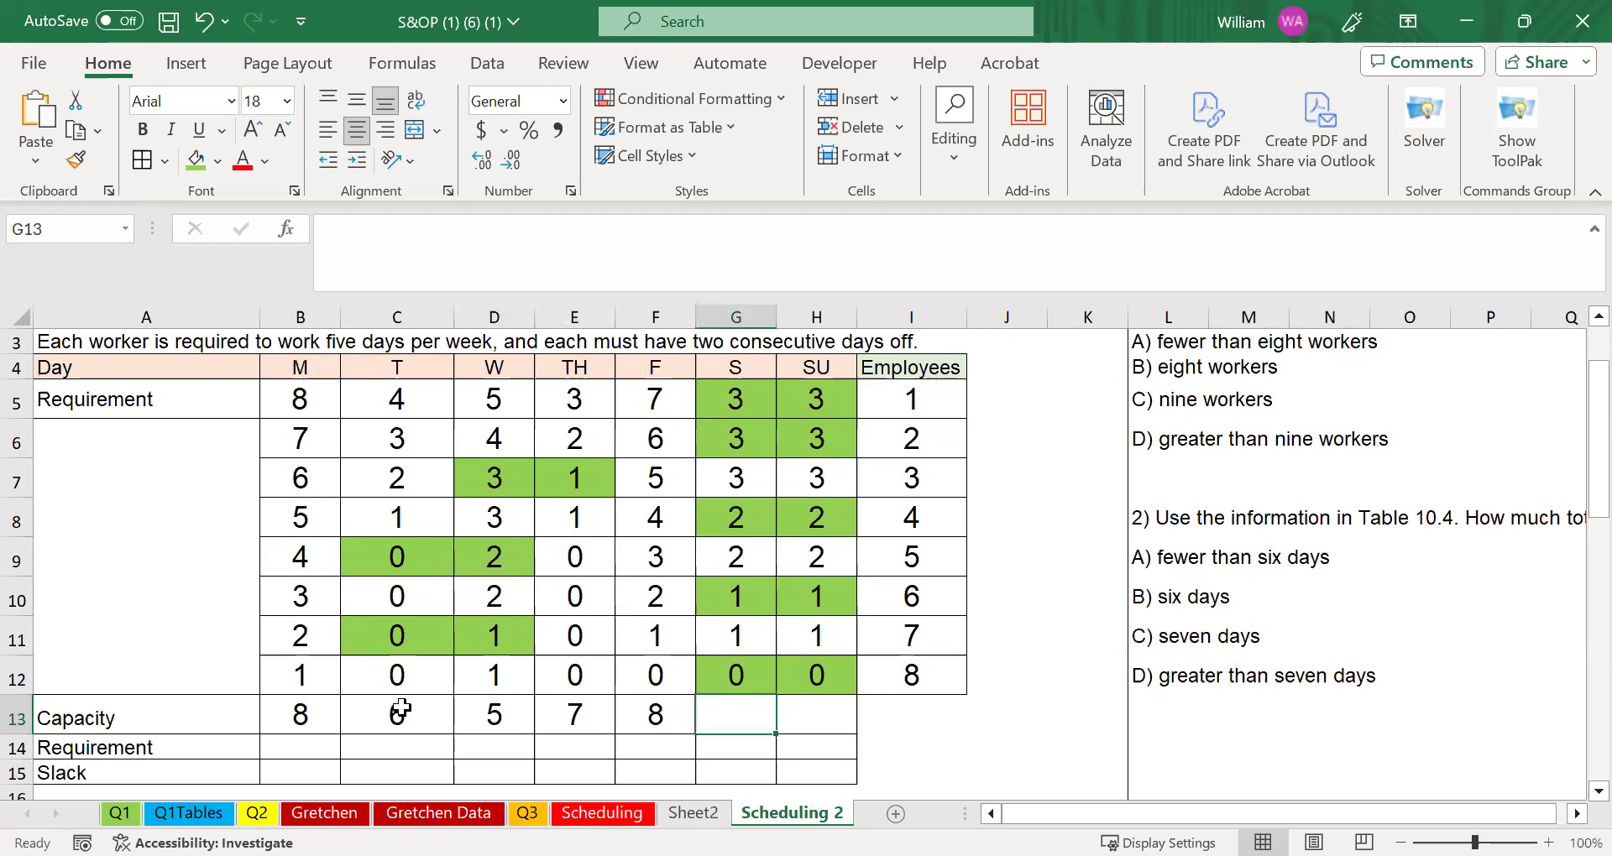
text(3)
key(Tab)
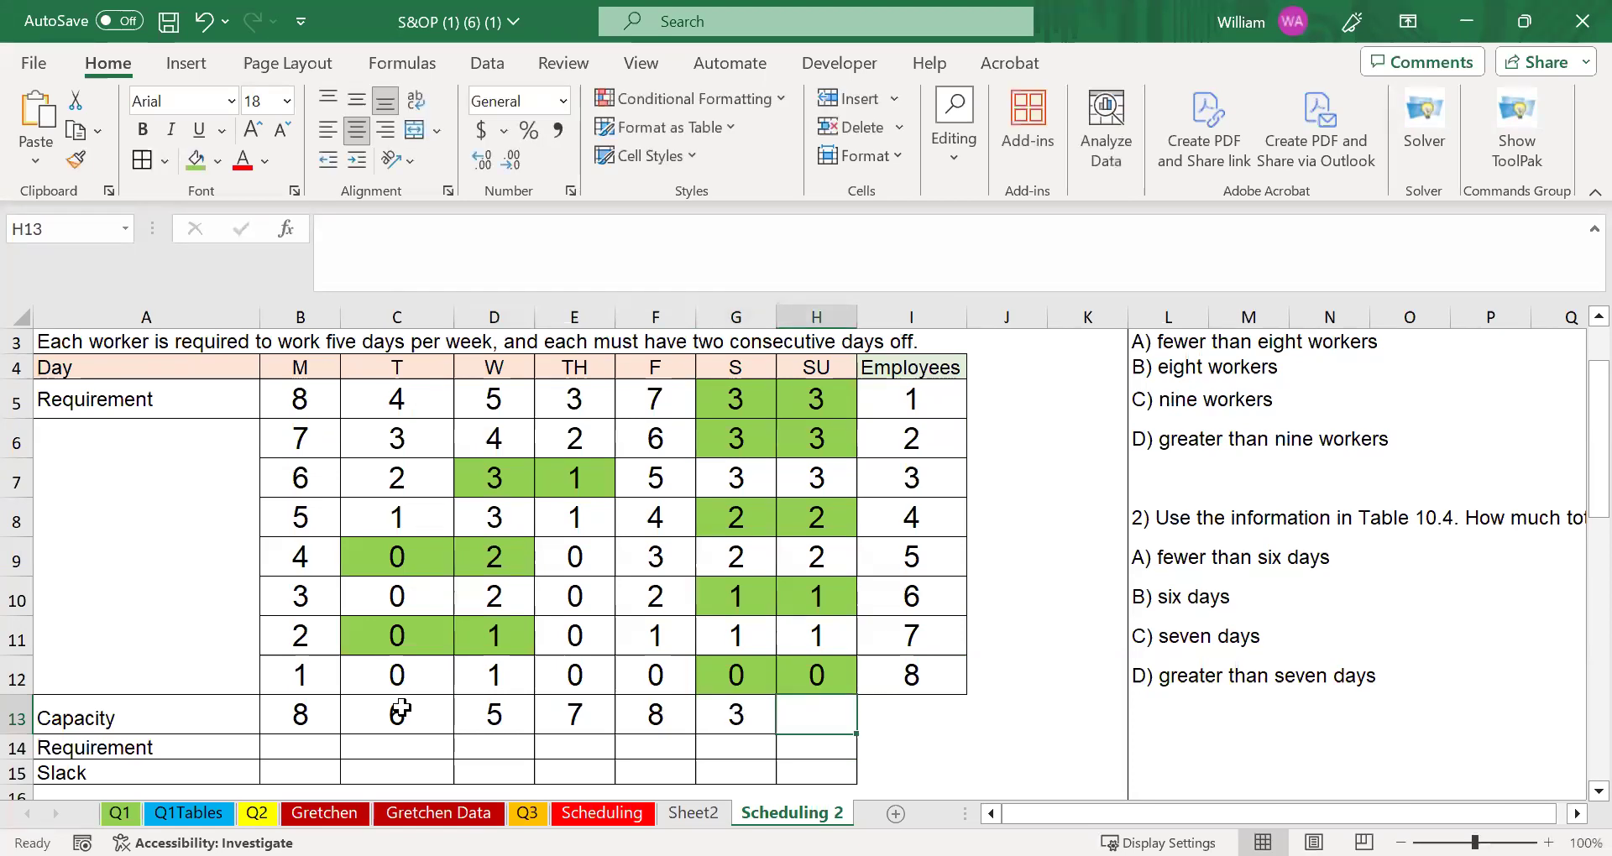
text(3)
key(Tab)
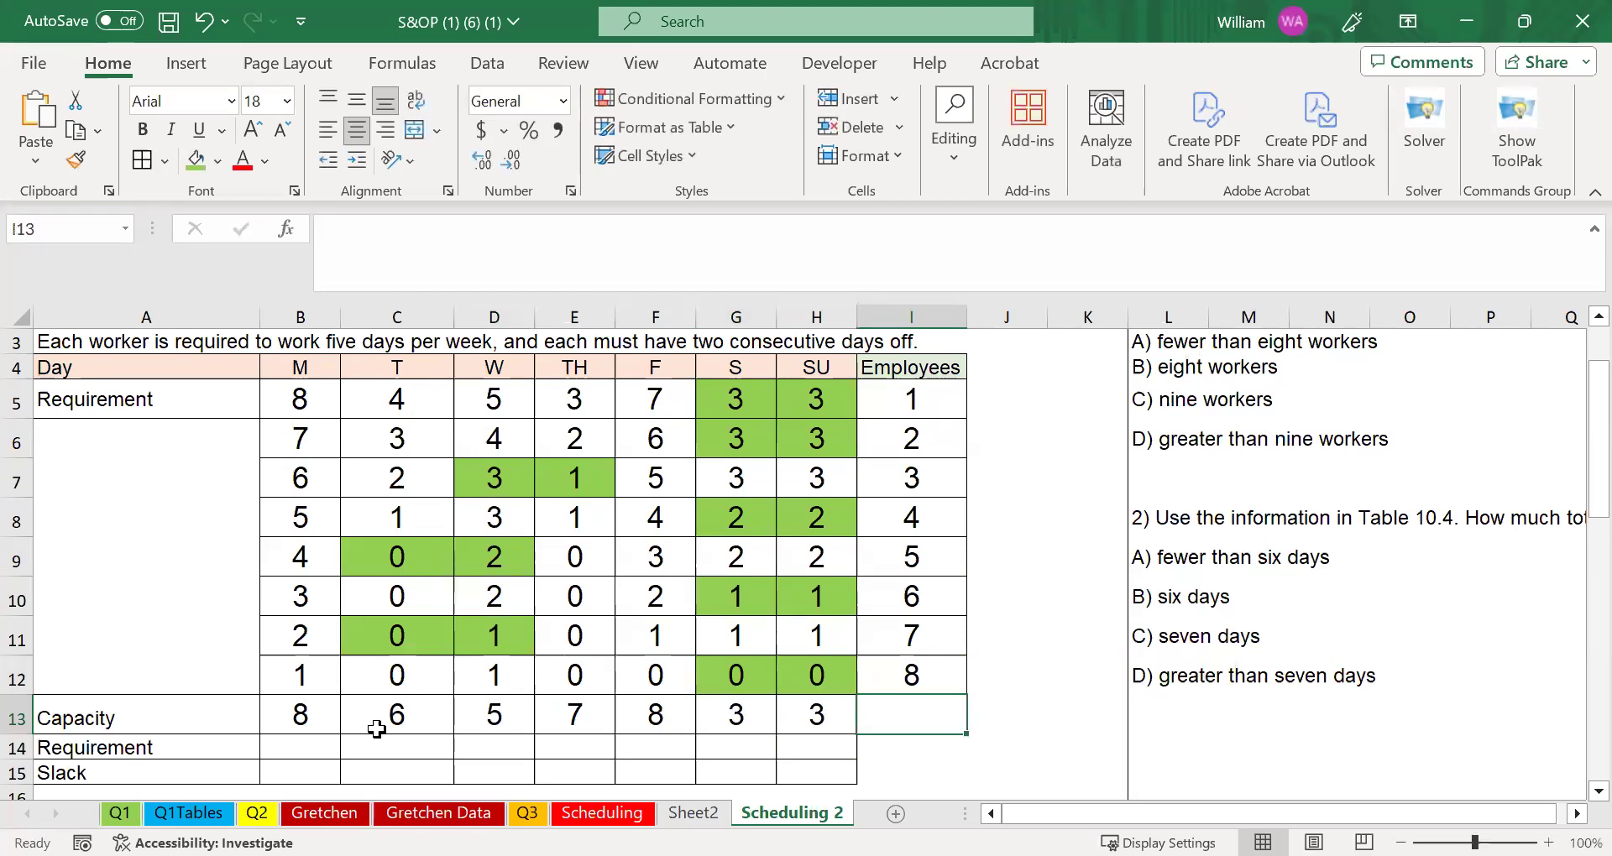
Step: Link the Monday requirement in B14 with =B5 and fill the formula across to G14
click(308, 749)
text(=)
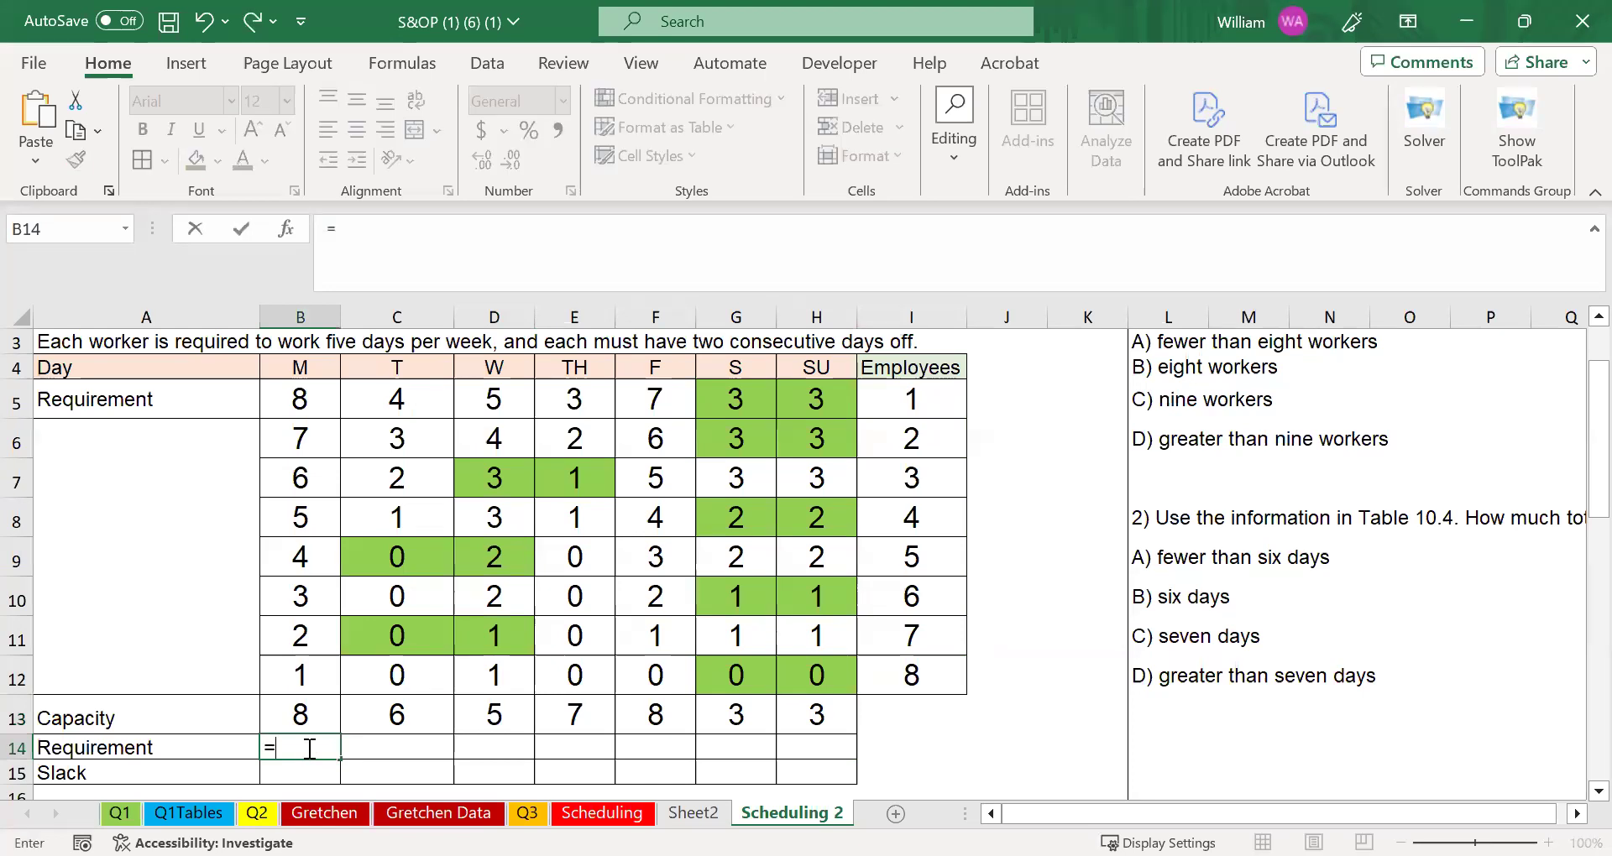
click(300, 399)
key(Return)
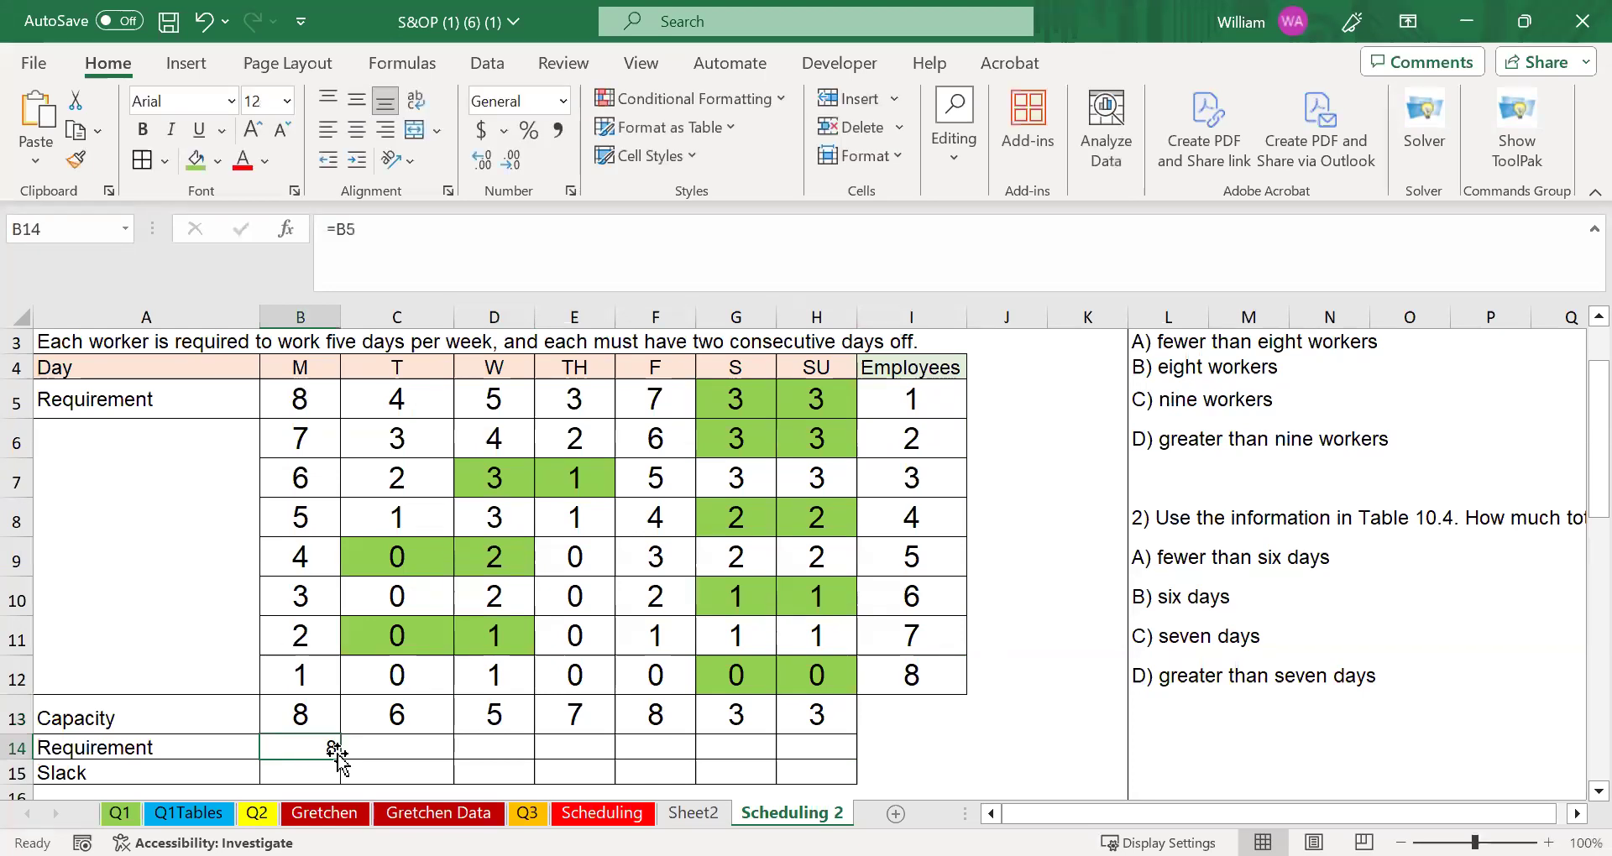
drag(344, 761, 736, 750)
Step: Calculate Monday's slack in B15 as =B13-B14 and fill the formula across to H15
click(307, 712)
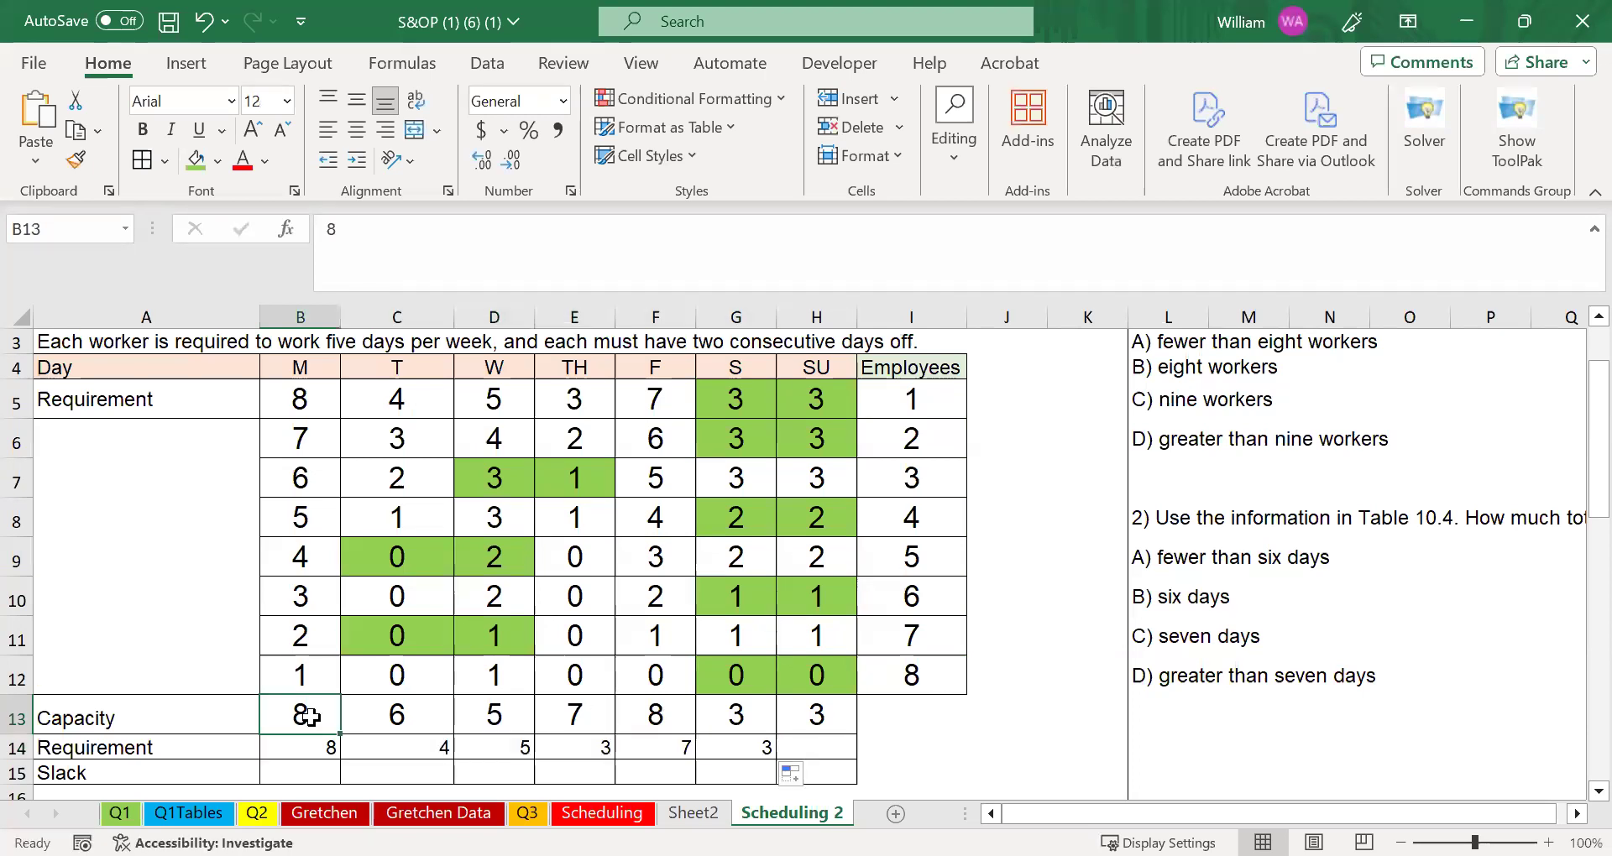
click(310, 769)
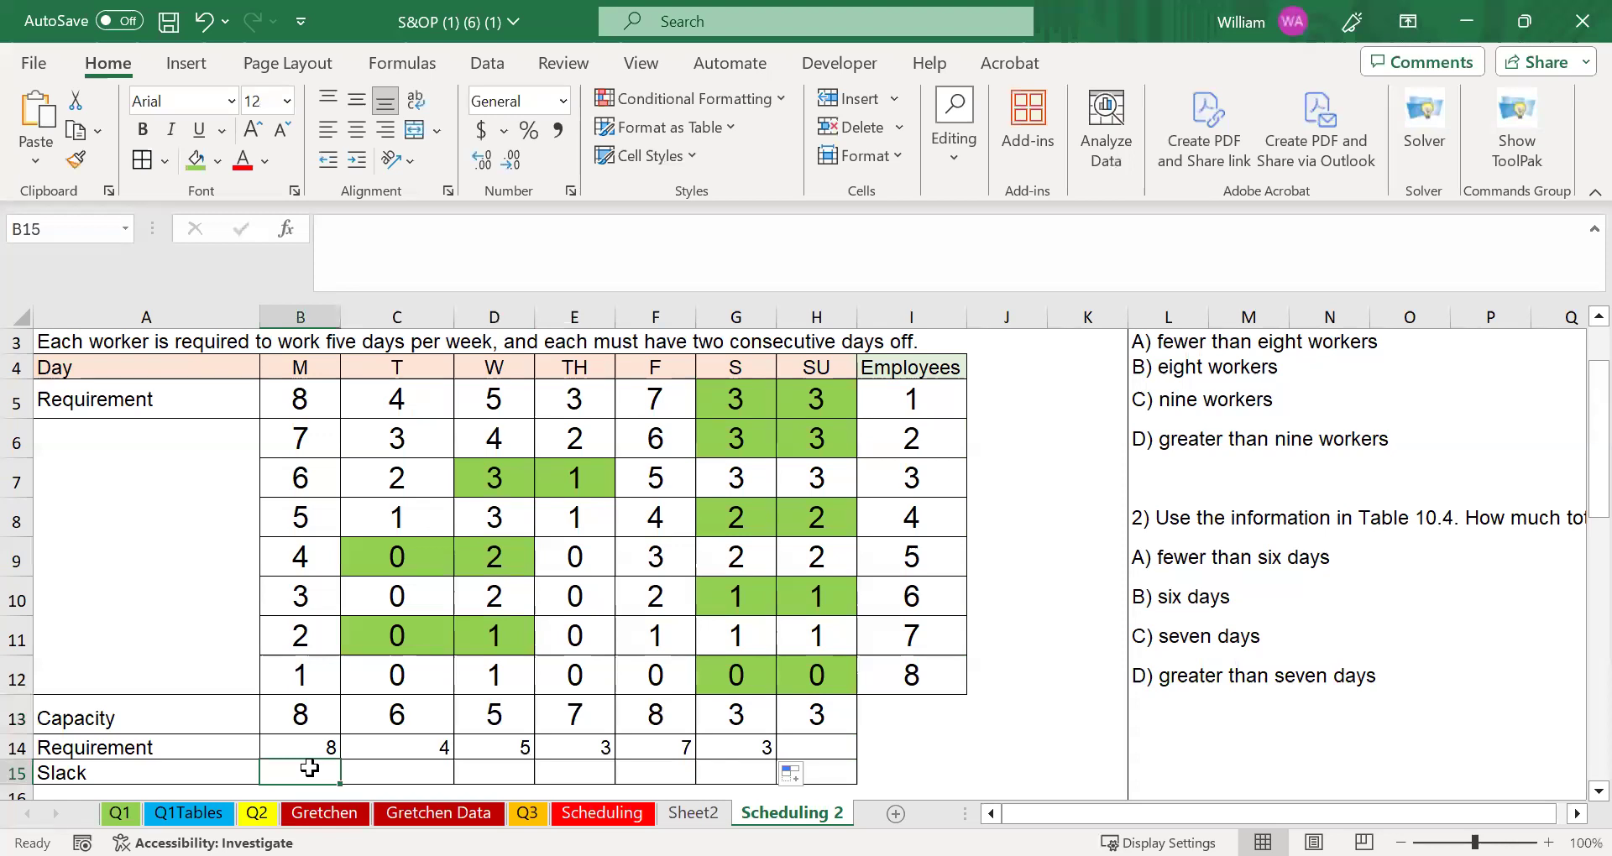
text(=)
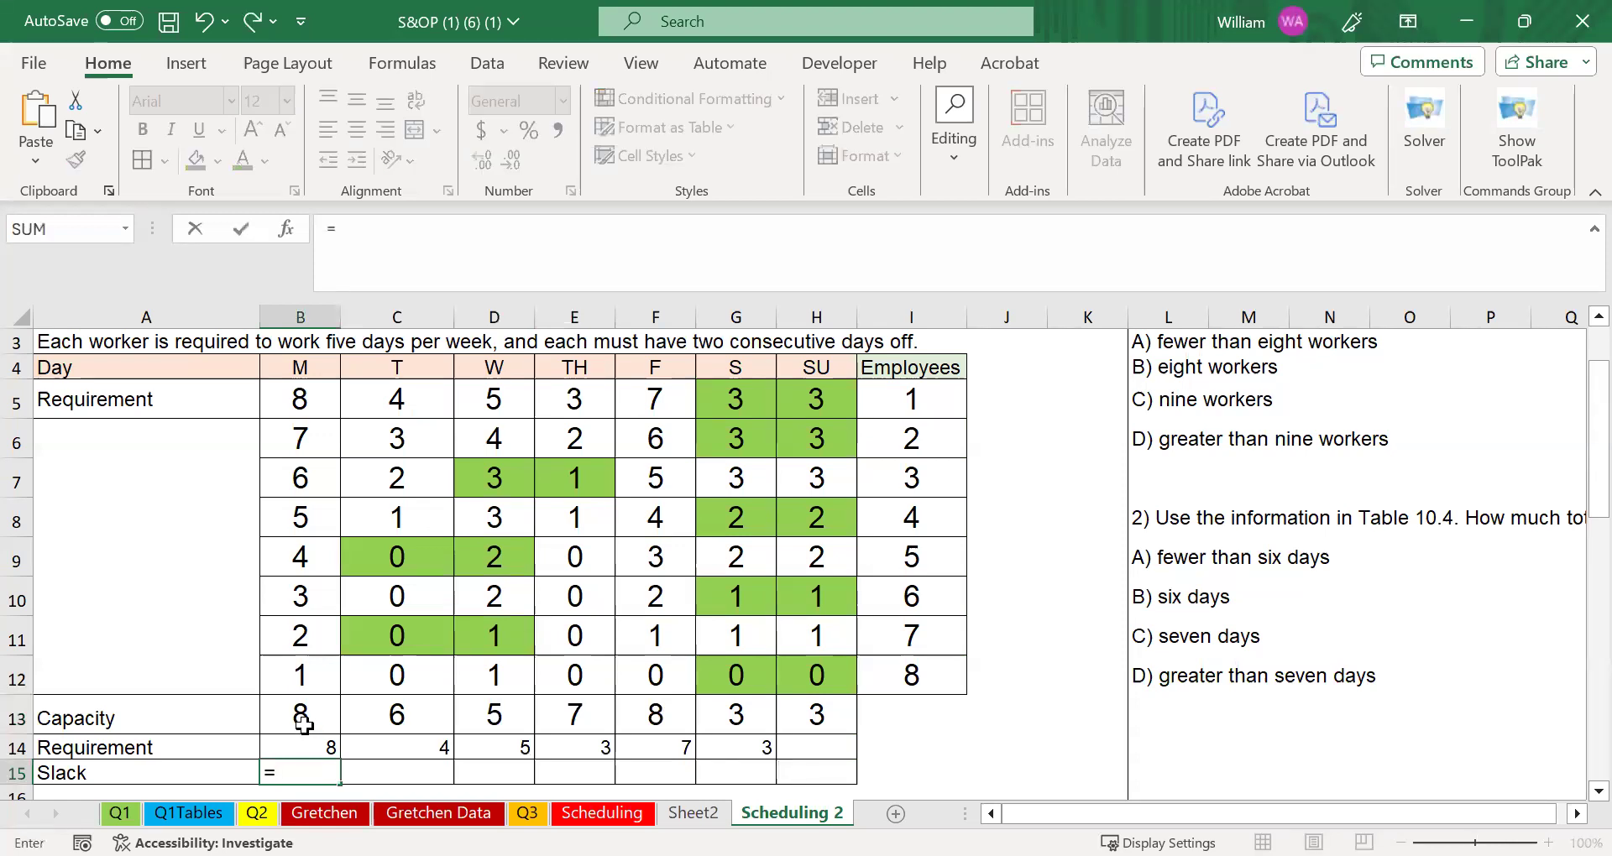
click(303, 723)
text(-)
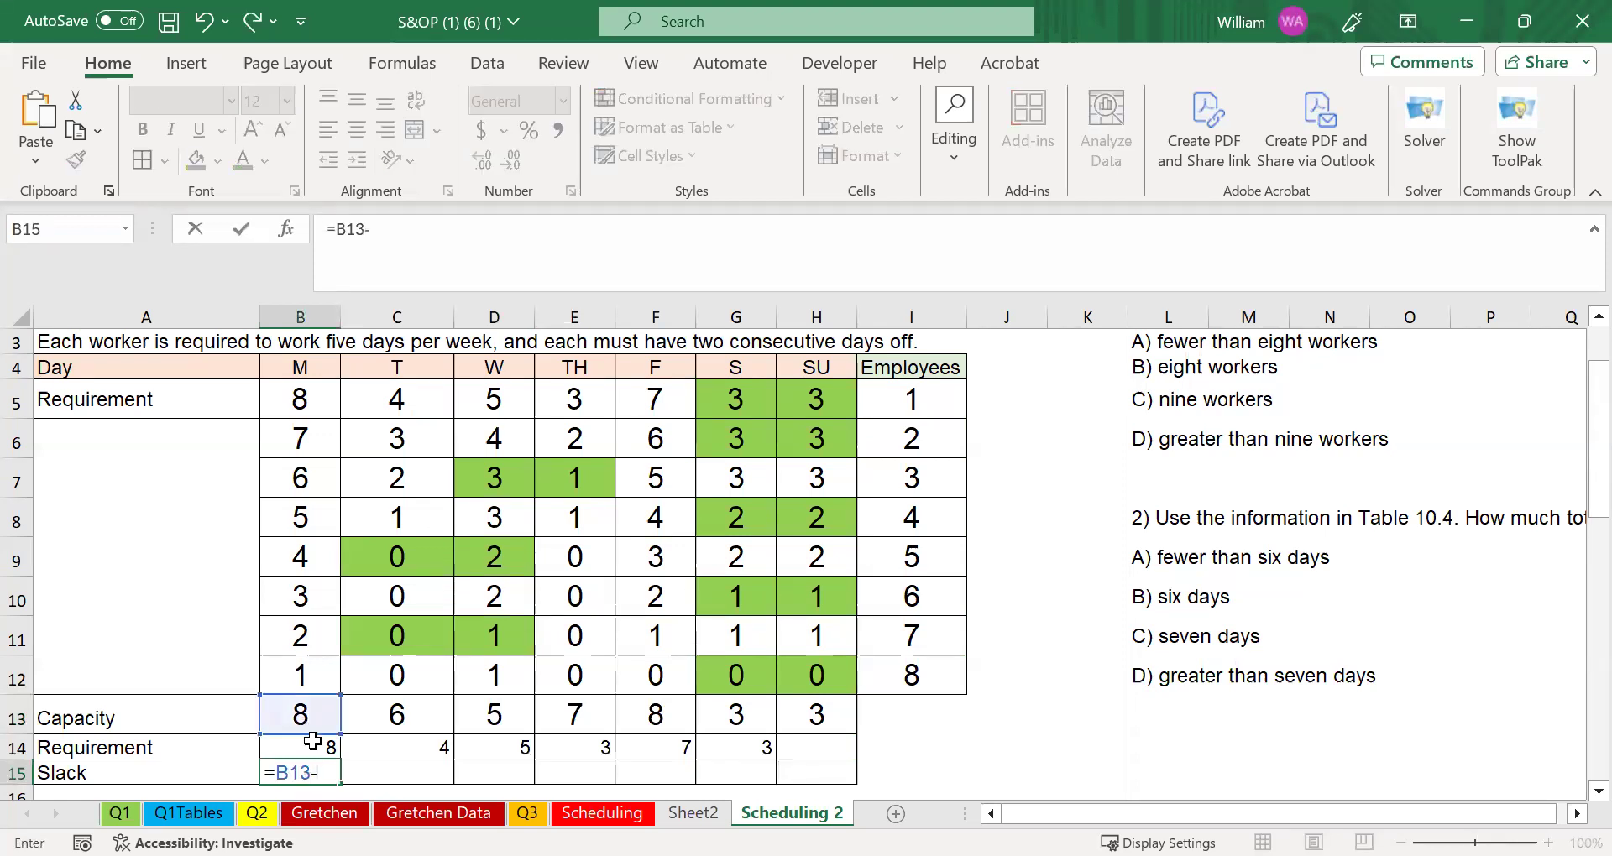
click(313, 741)
key(Return)
click(315, 743)
drag(336, 761, 853, 789)
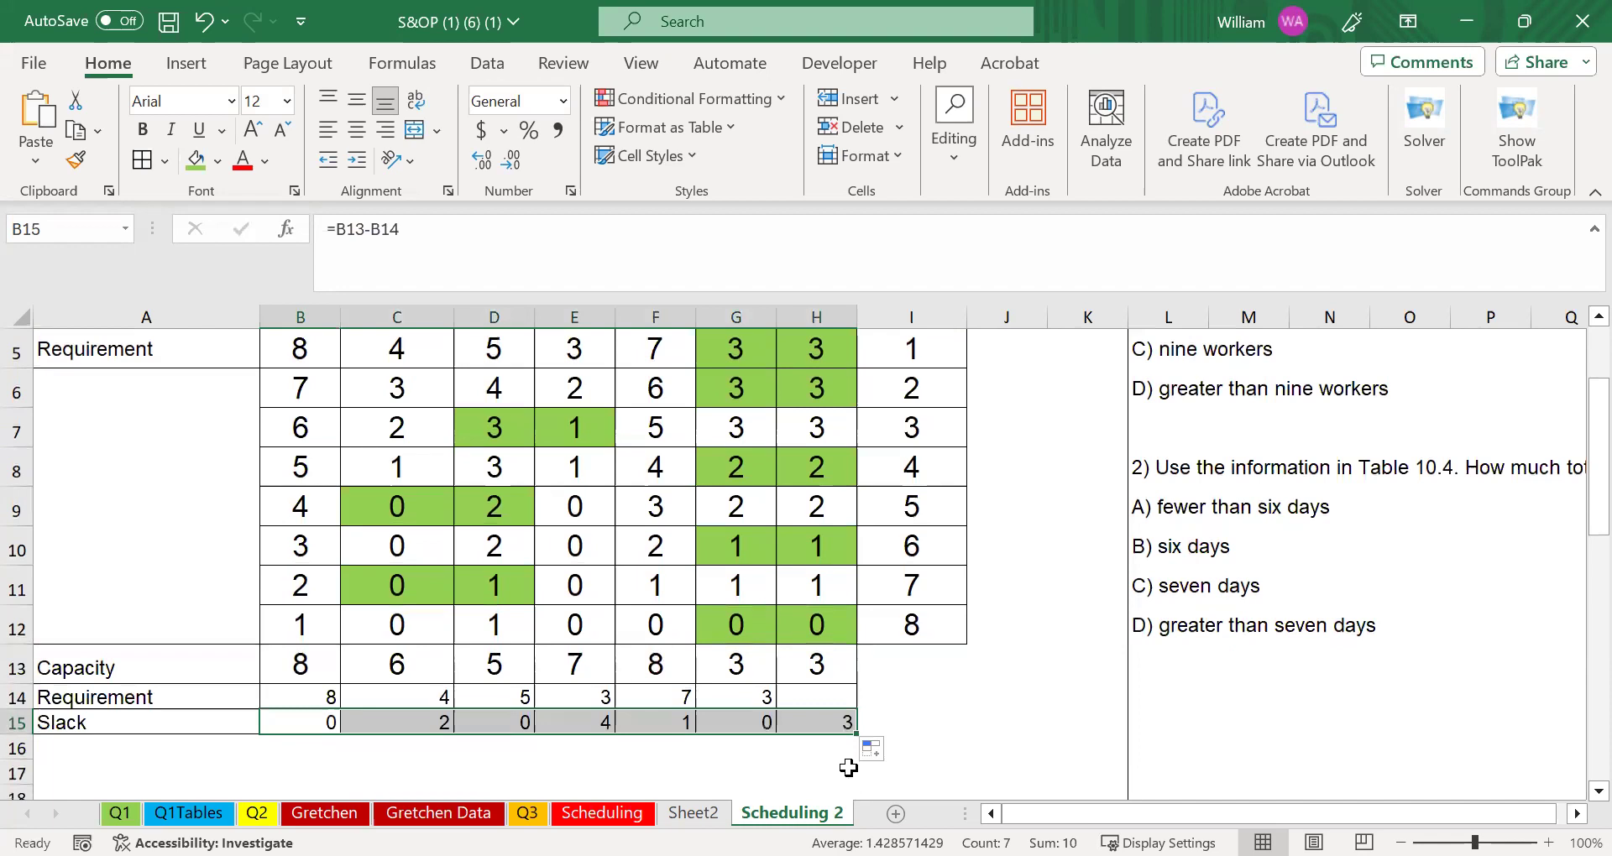
Step: Complete the Requirement row by entering 3 as the Sunday requirement in H14
click(771, 695)
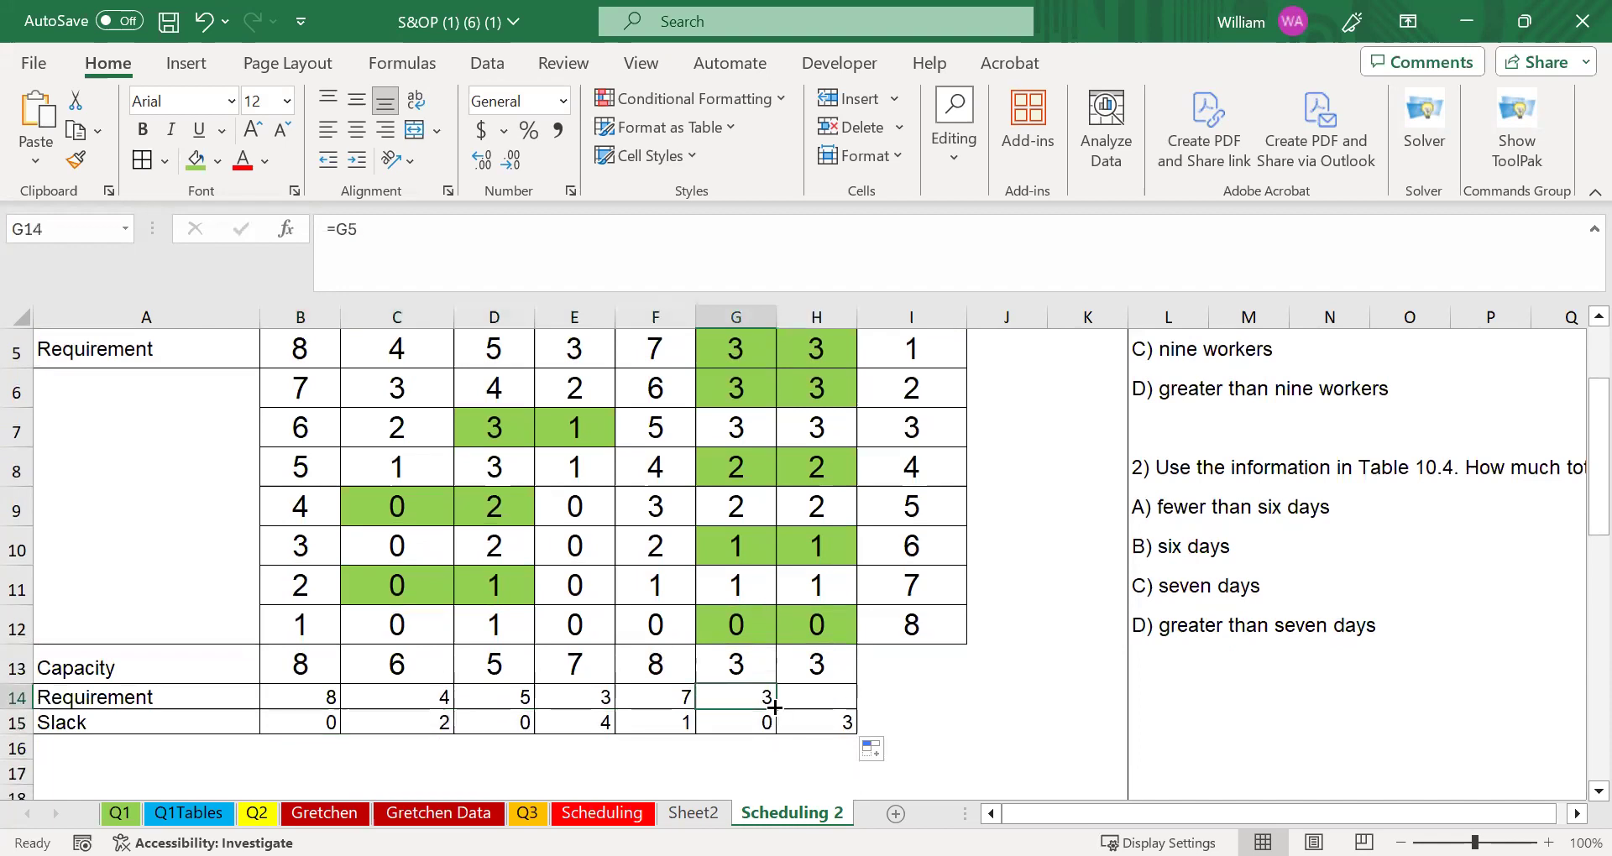
click(794, 696)
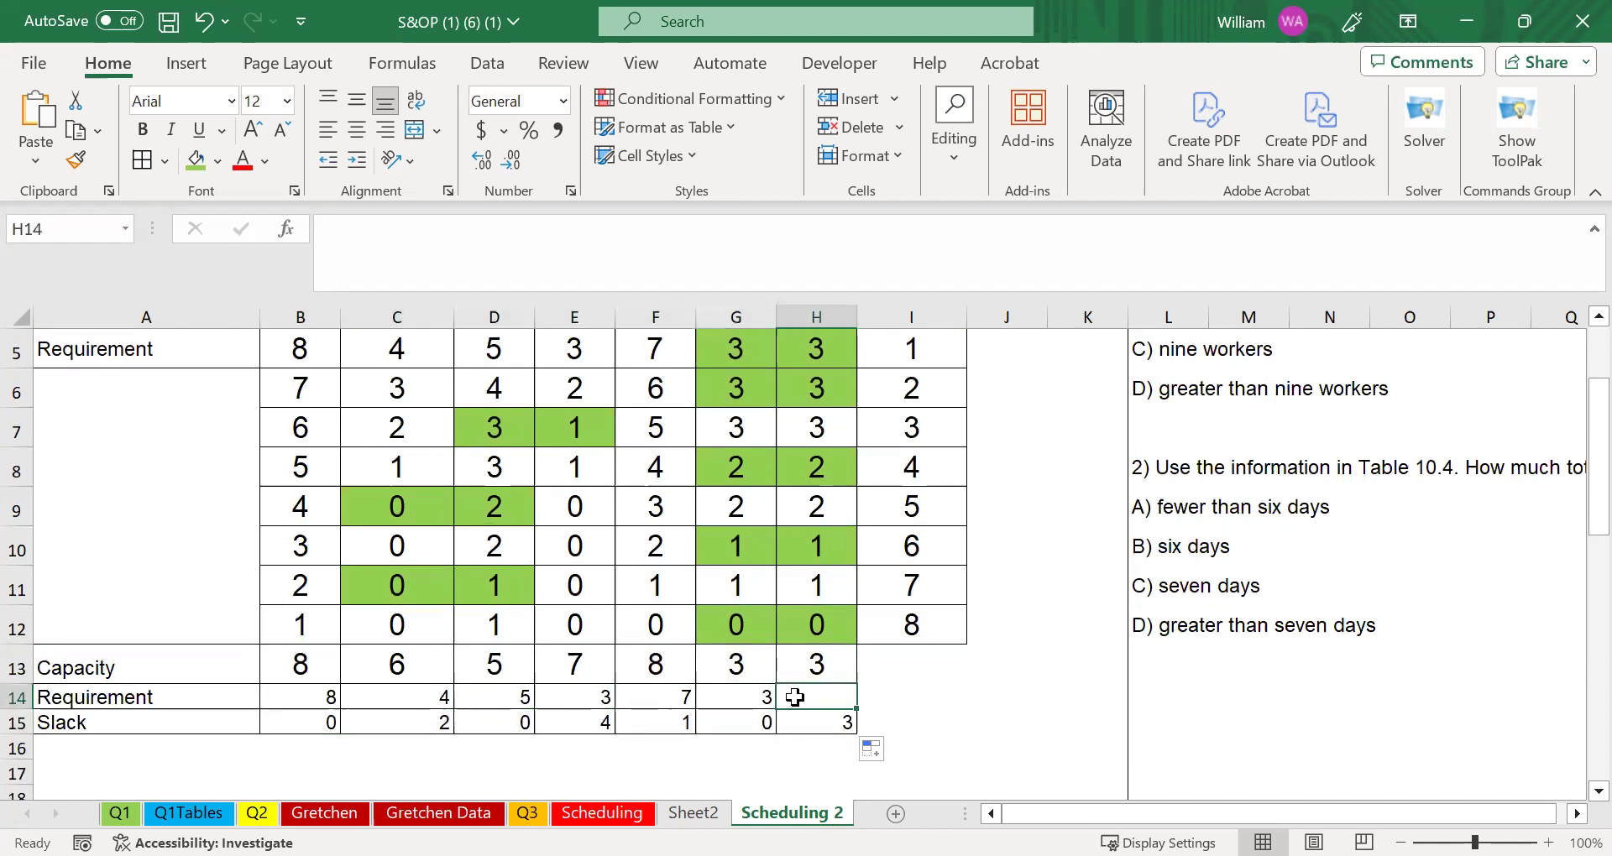
text(3)
key(Return)
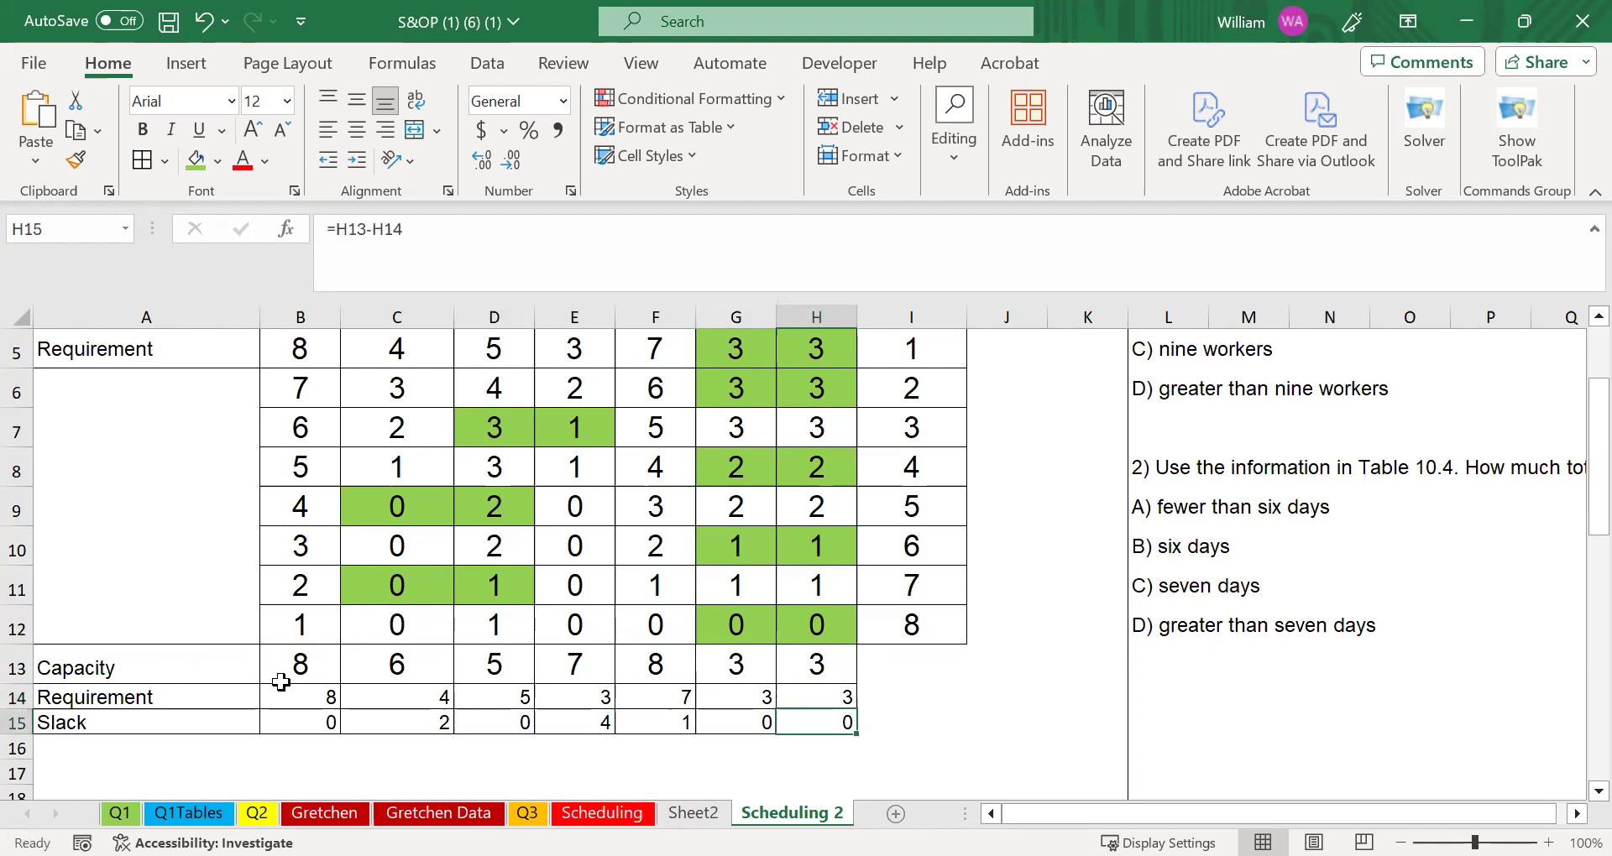
Step: Fill I15 with yellow and total the slack there by summing B15:H15
click(910, 722)
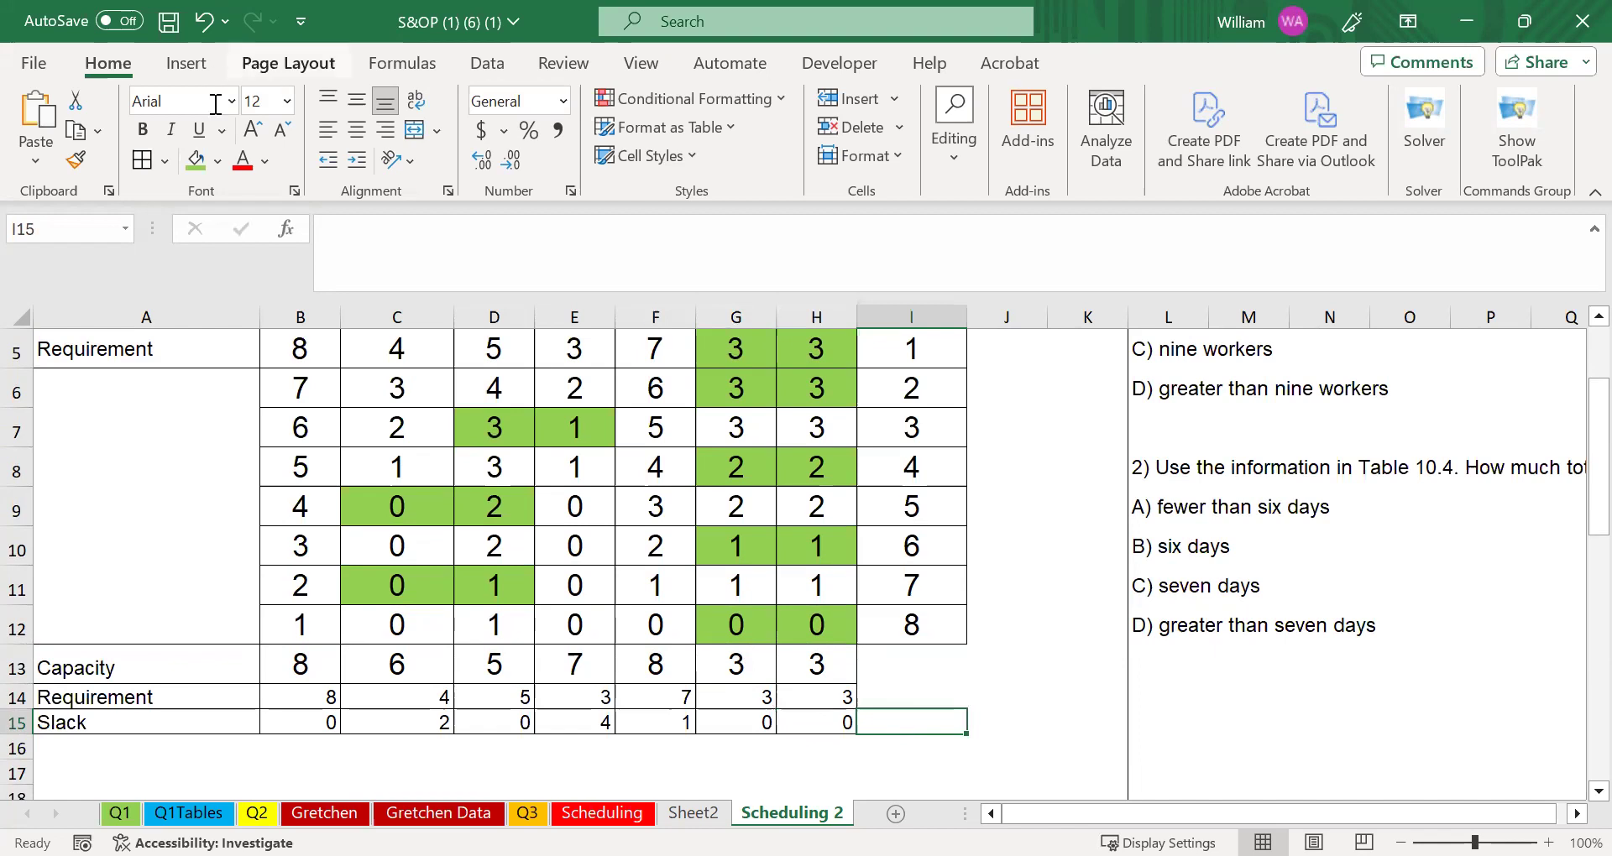
click(220, 161)
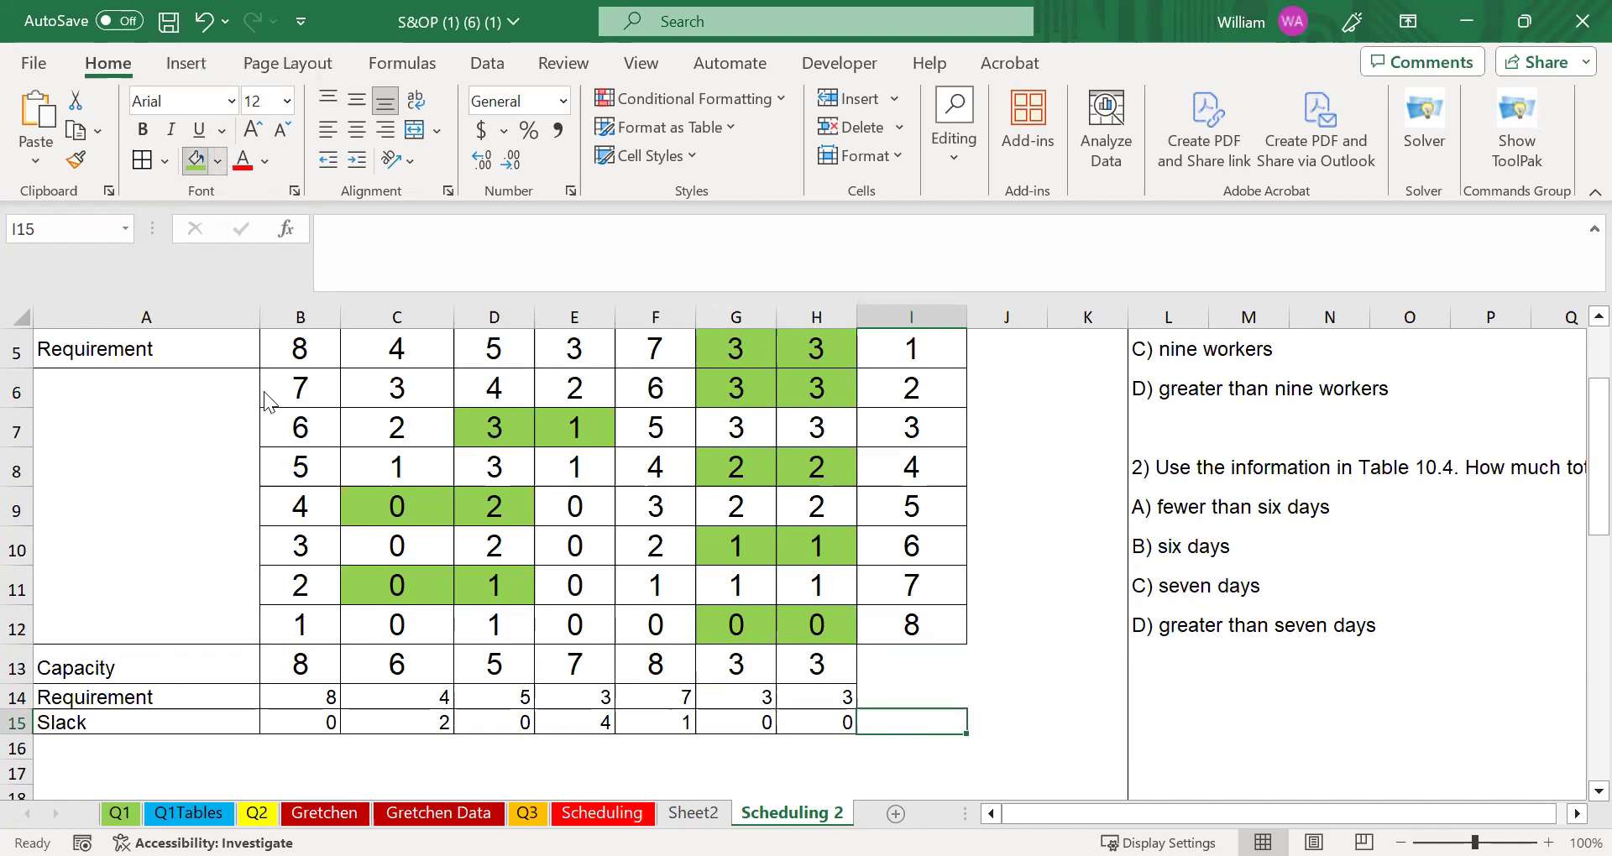
click(262, 398)
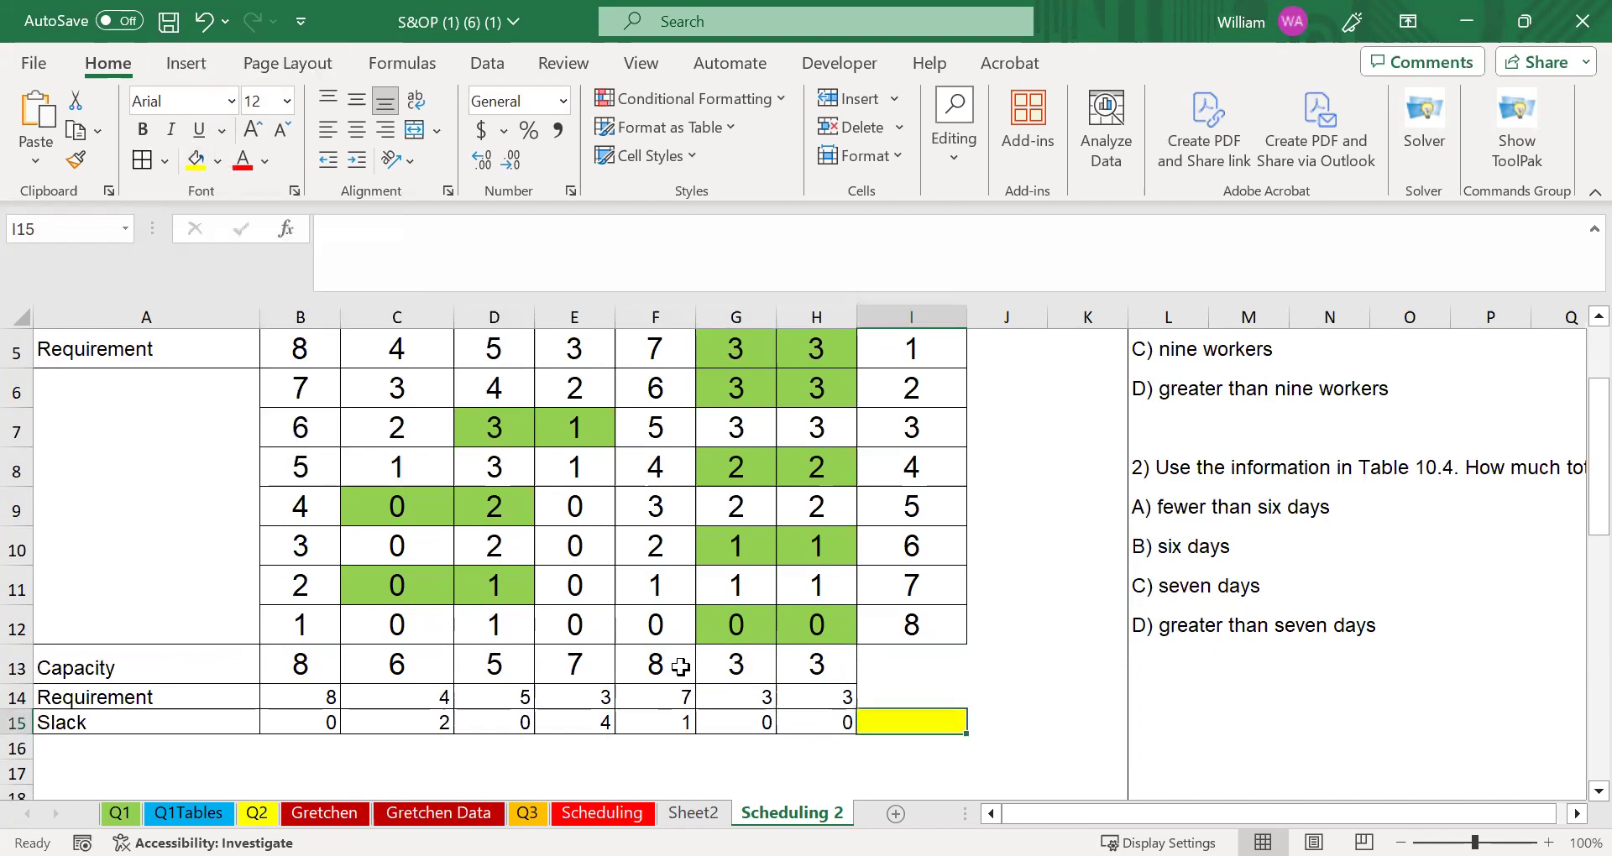
text(=)
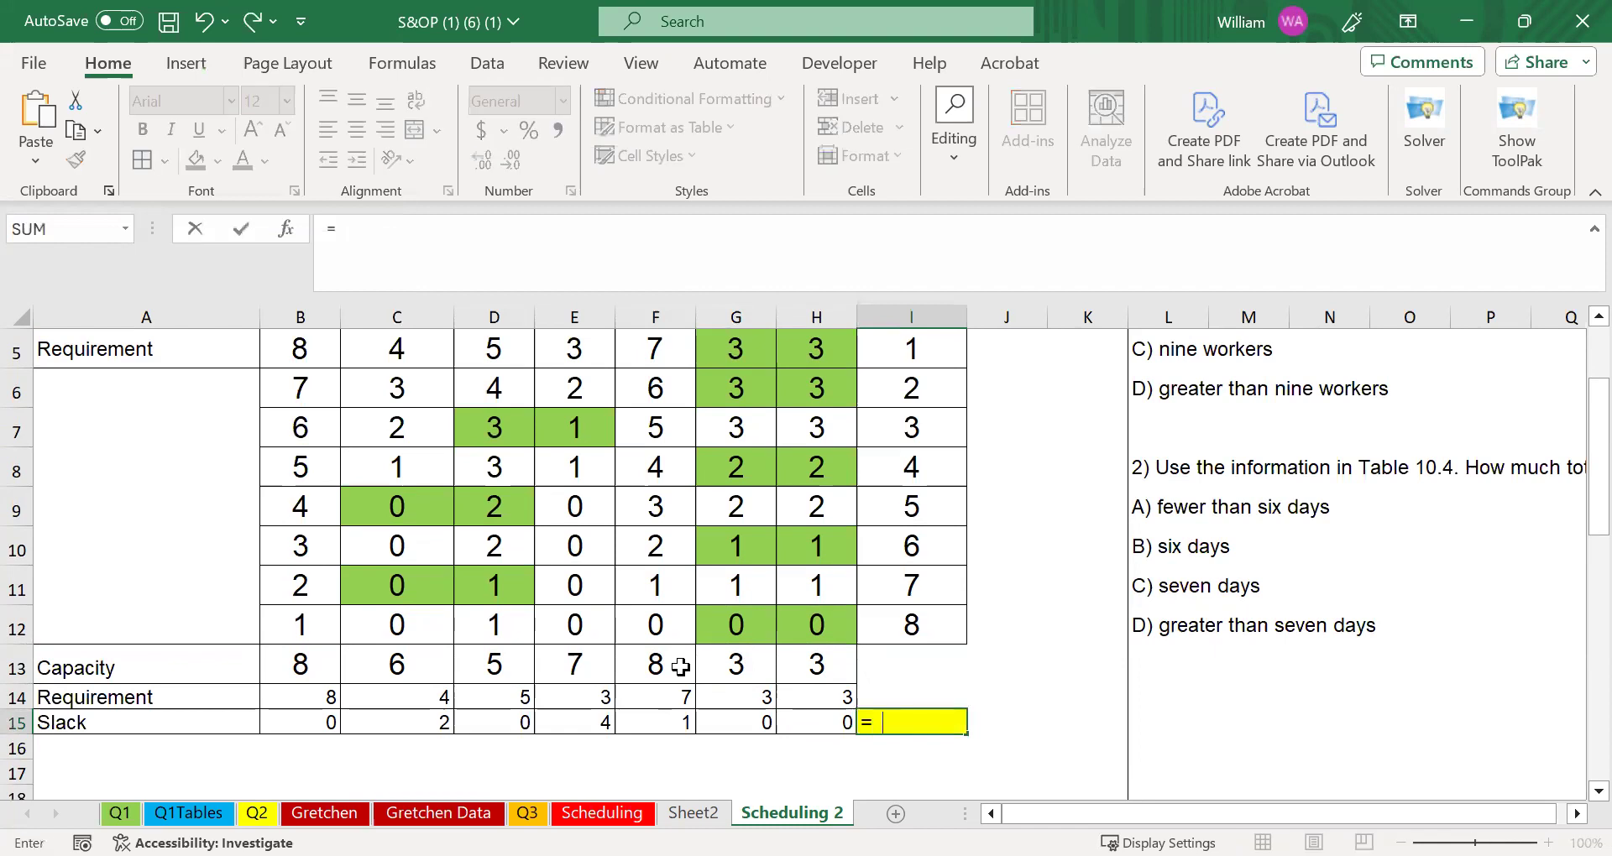
text(sum()
click(323, 723)
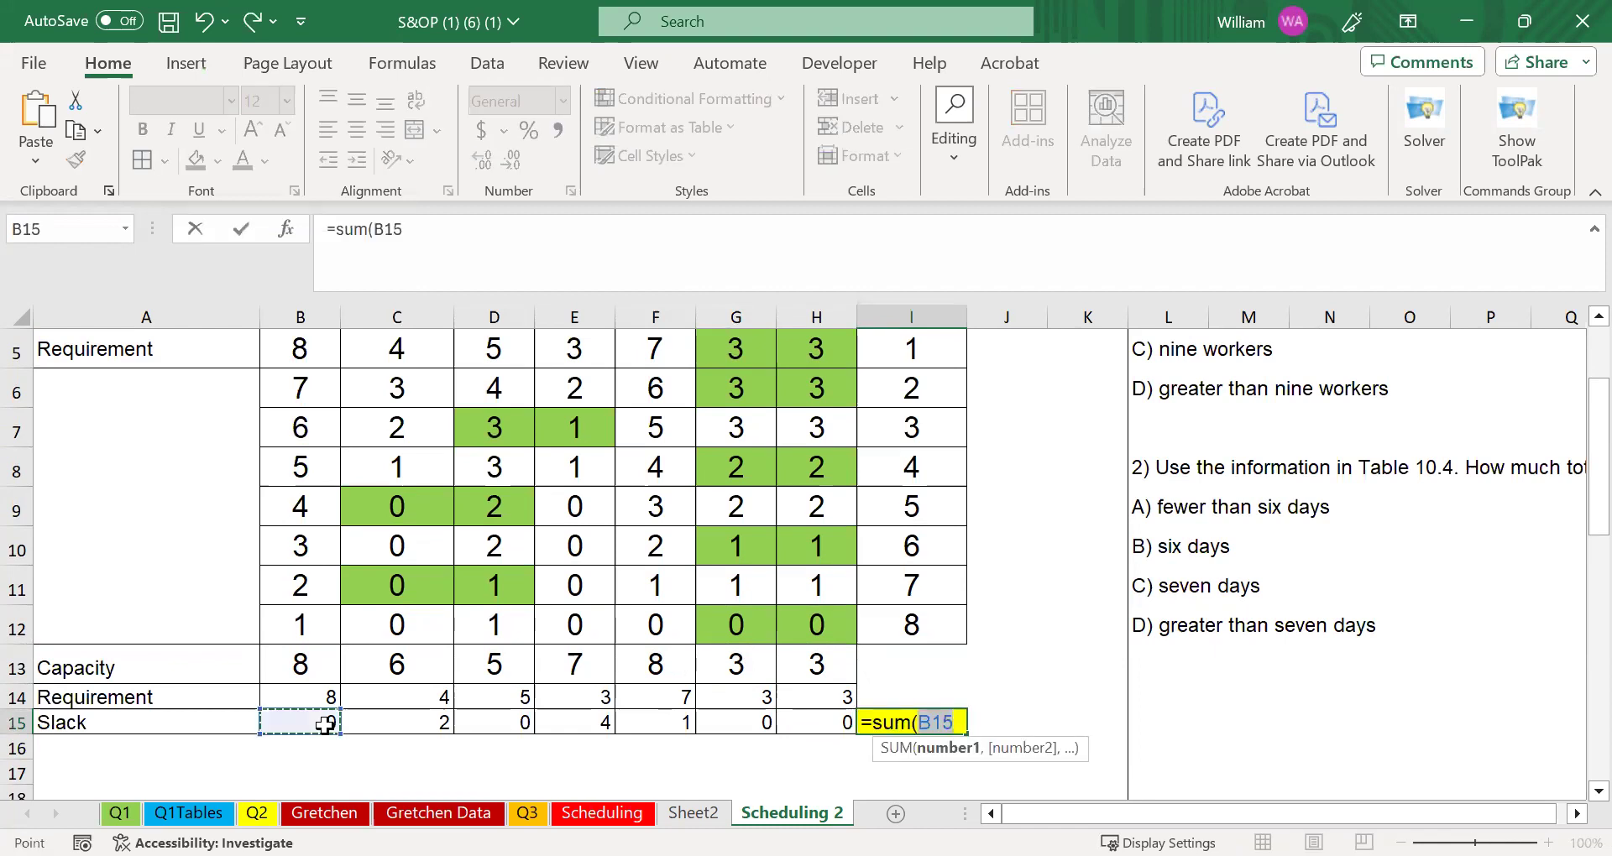
shift+click(804, 724)
key(Return)
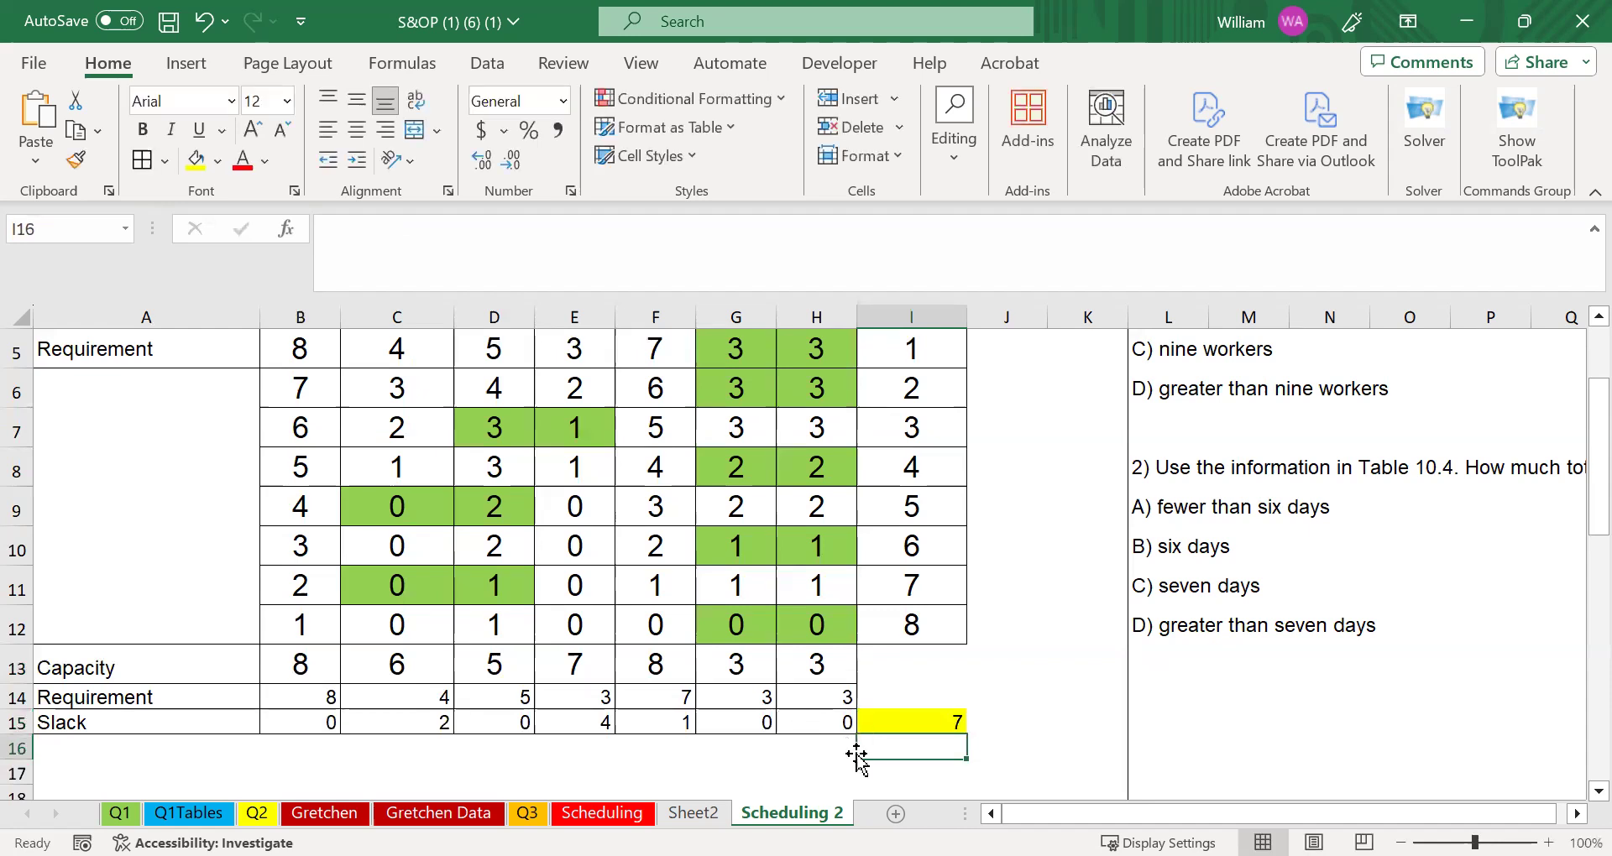
Step: Label the total slack by entering Employees in J15, beside the yellow cell
click(918, 725)
key(Tab)
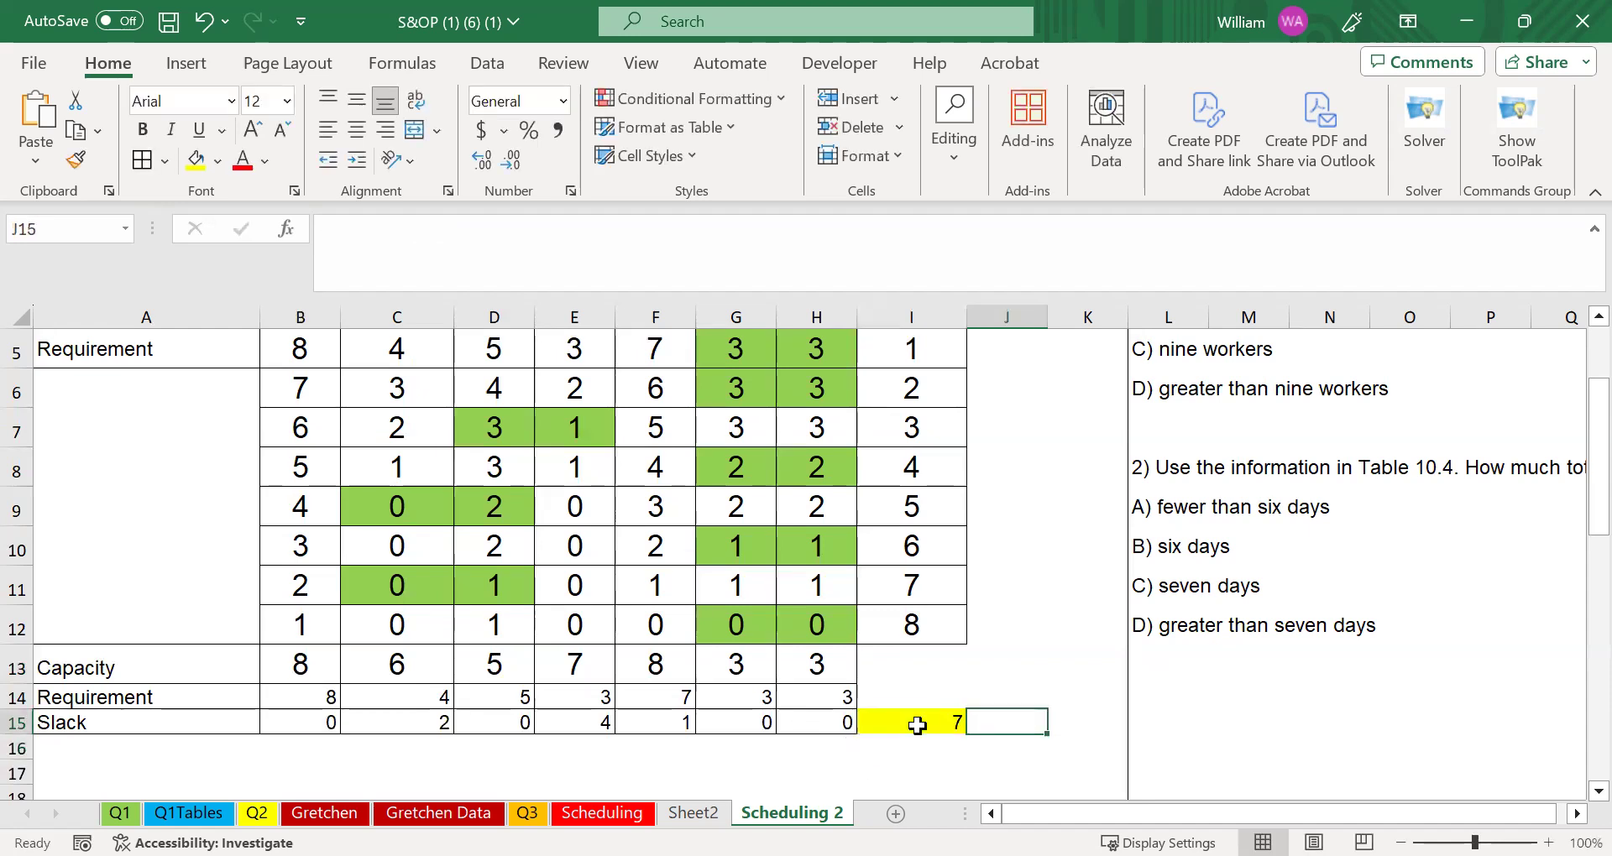
text(Emplo)
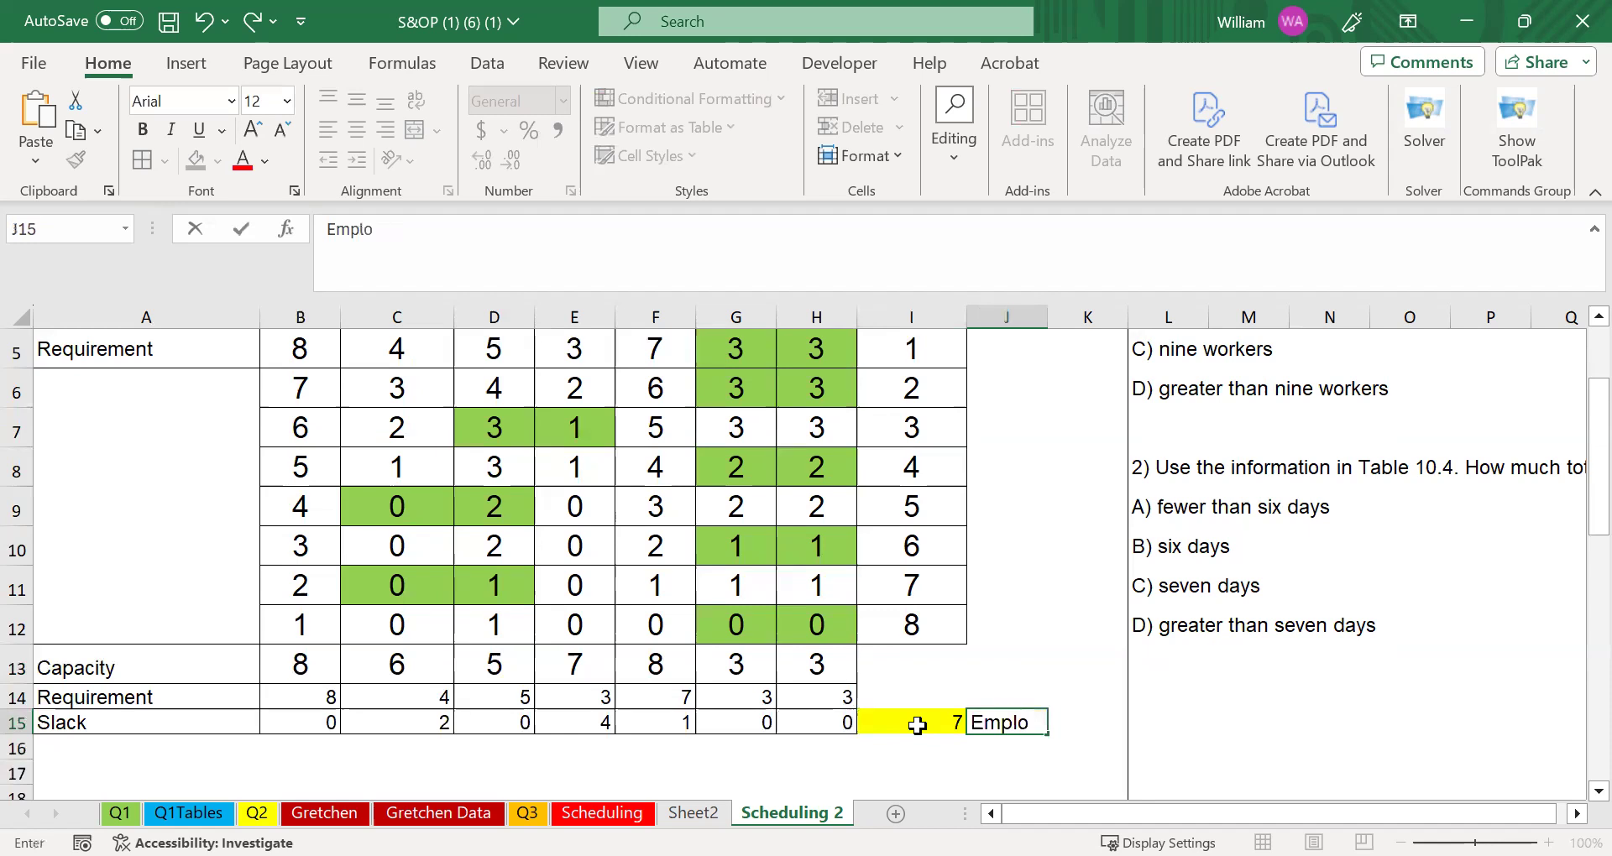
text(yees)
key(Return)
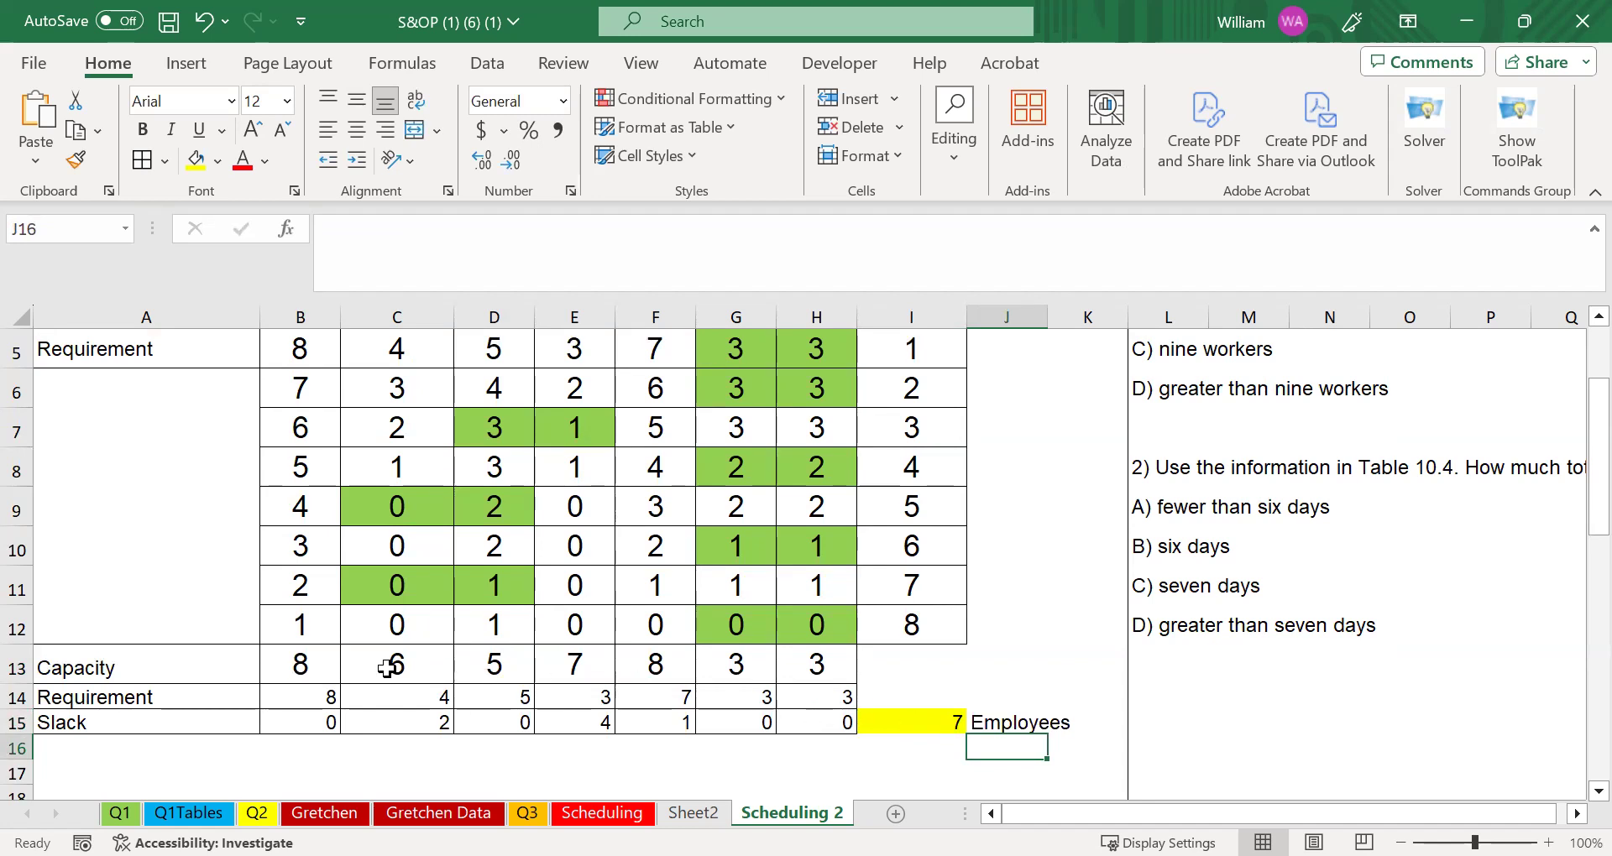
Step: Set the font size of B13:I15 to 18
drag(304, 674, 882, 723)
click(256, 101)
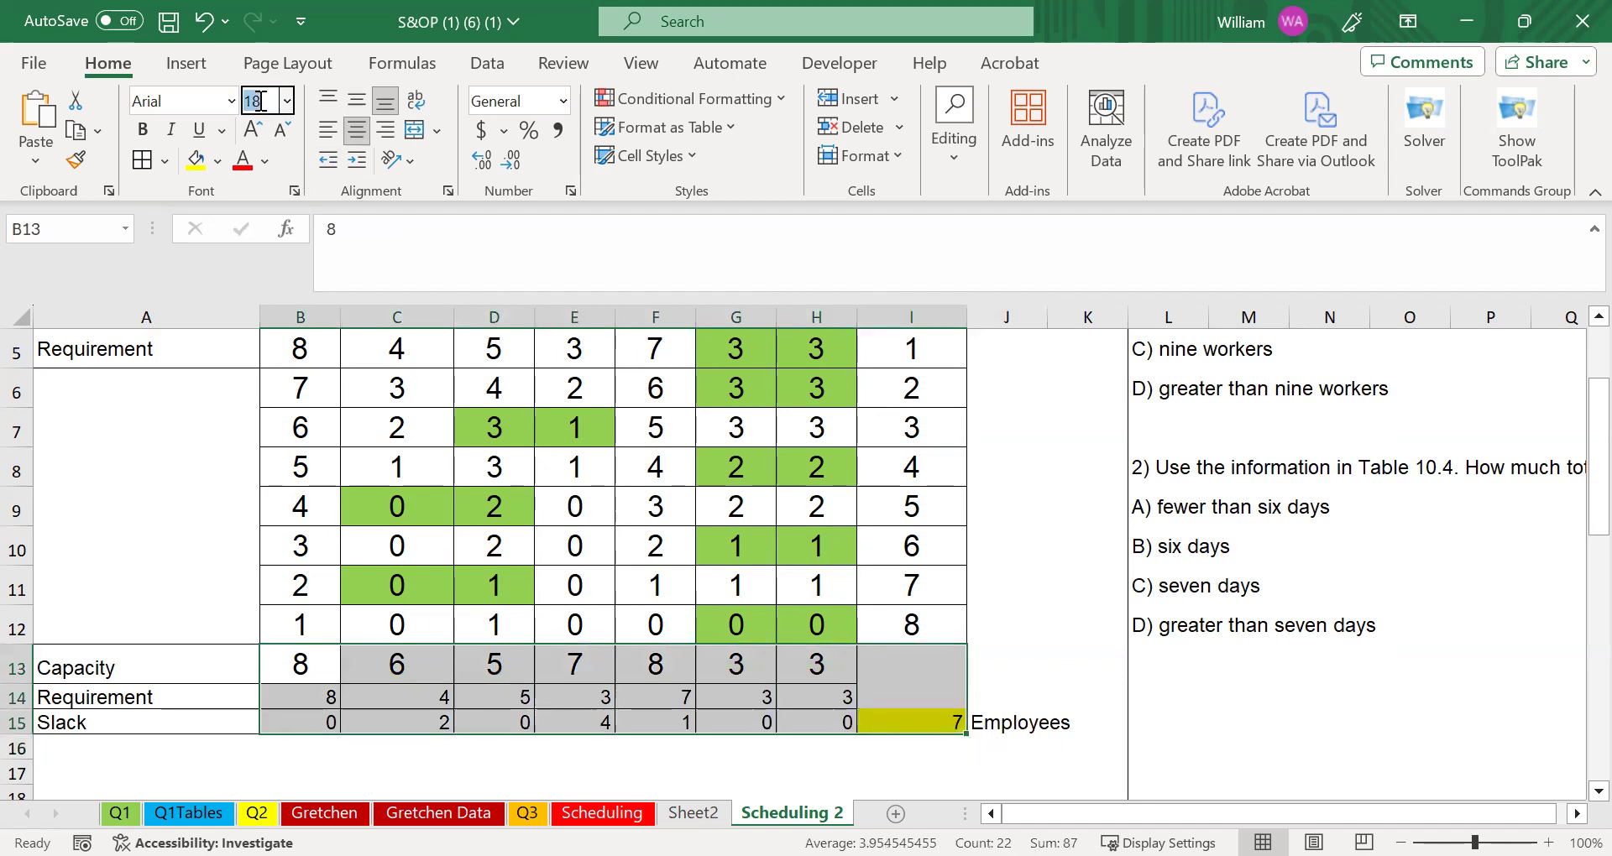
key(Return)
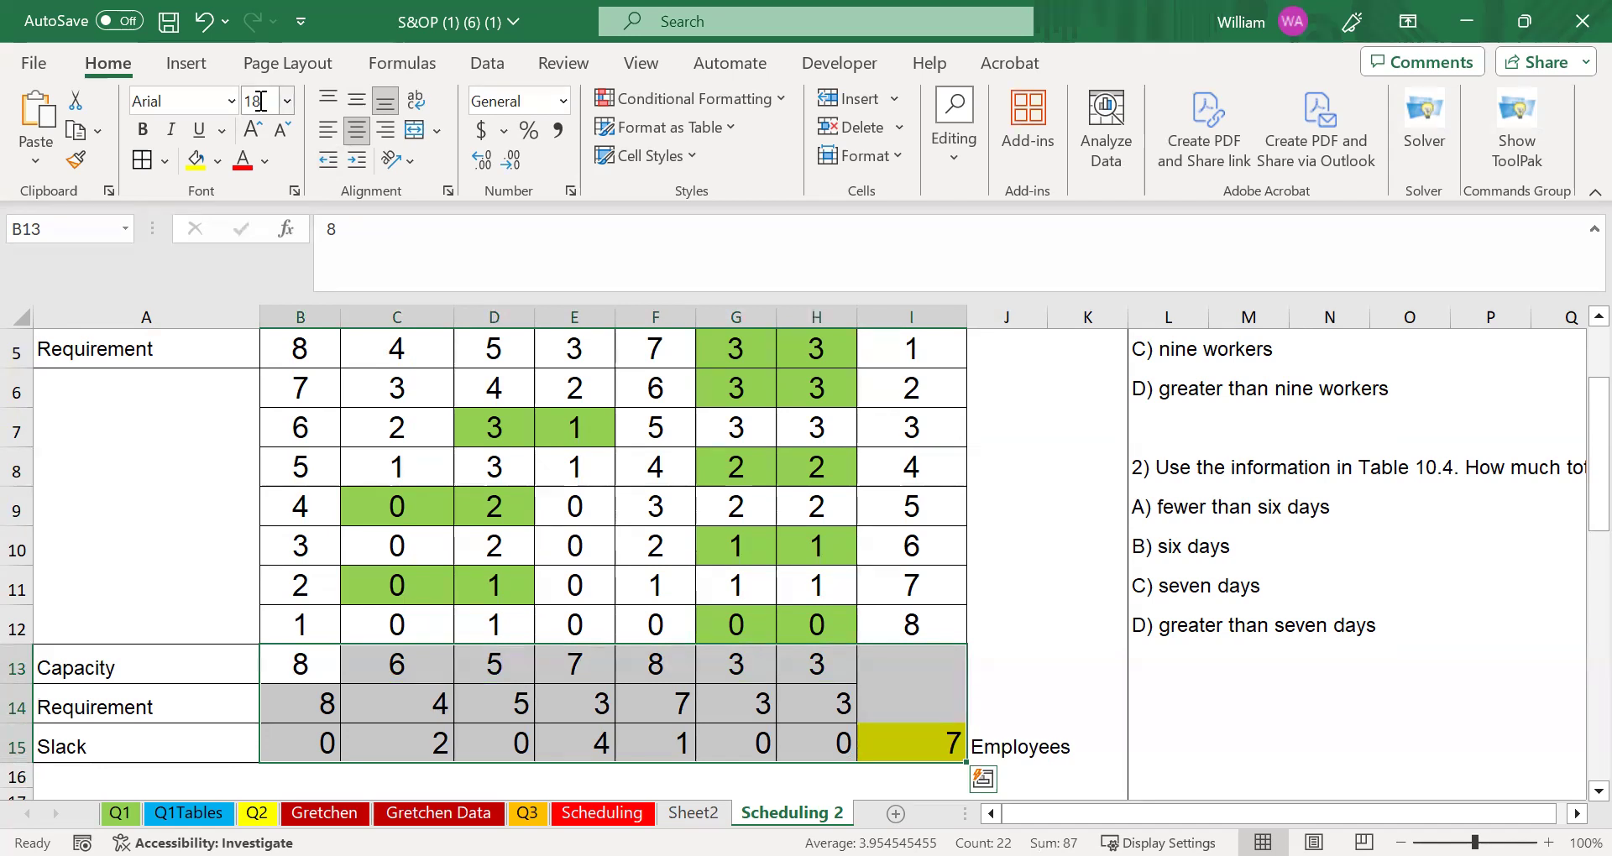
key(Escape)
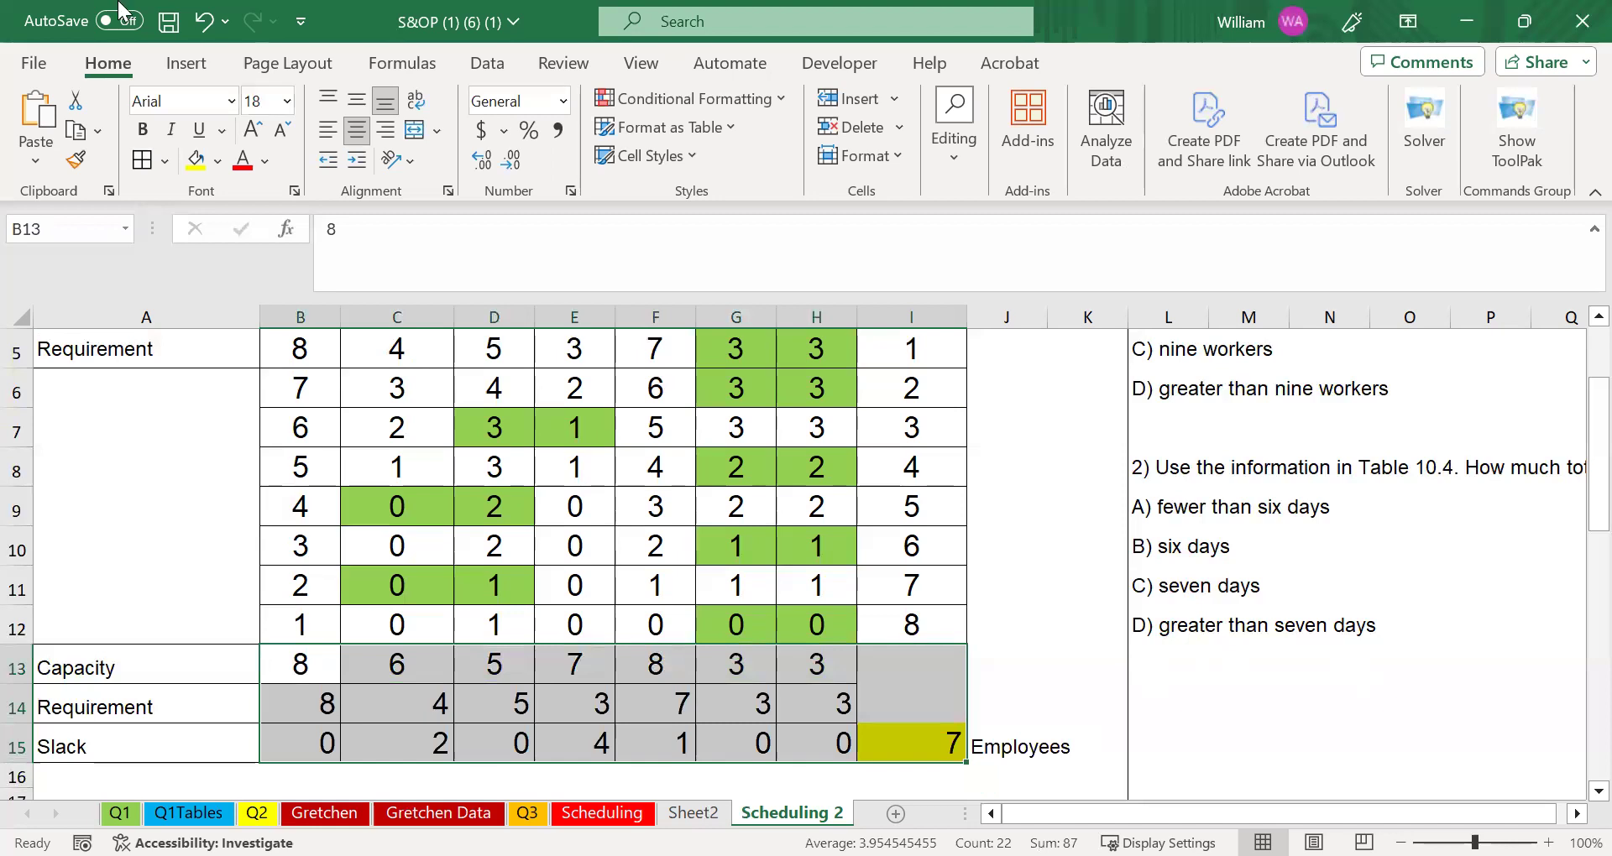